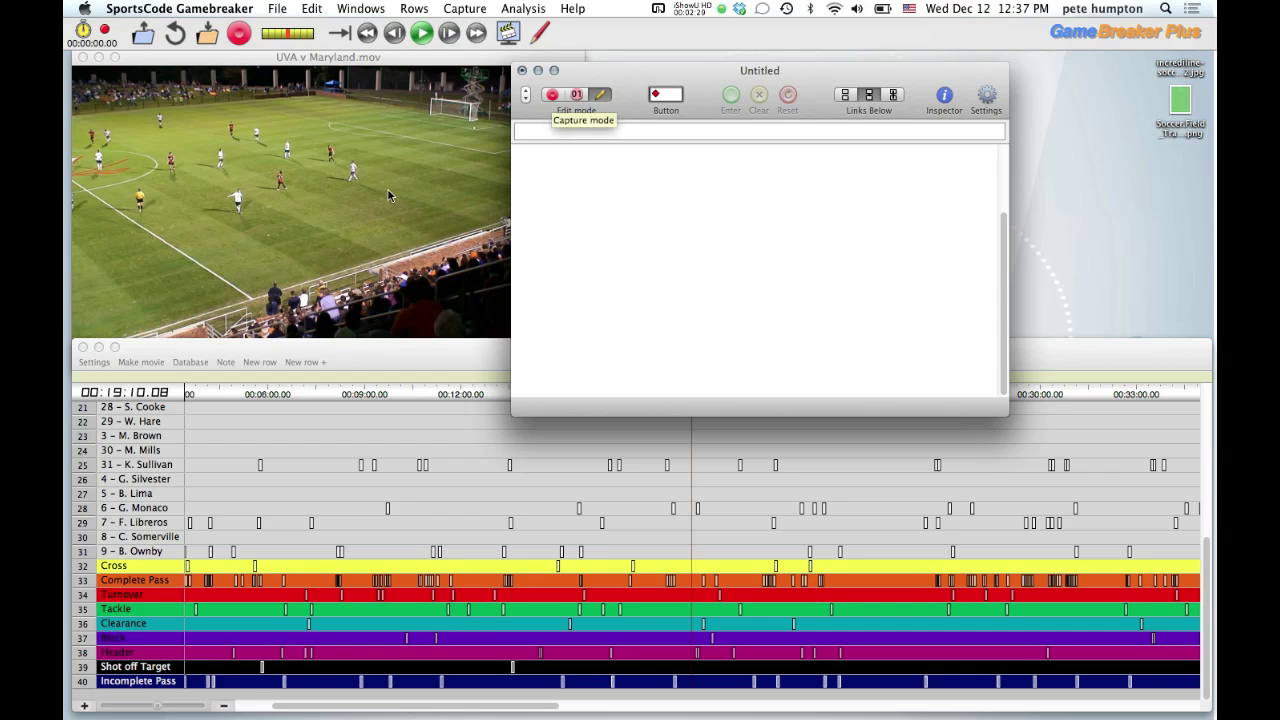
# - Switch to Firefox to view the Sportscode V9 Gamebreaker product page, minimize it, and return to the UVA v Maryland timeline
pyautogui.click(182, 10)
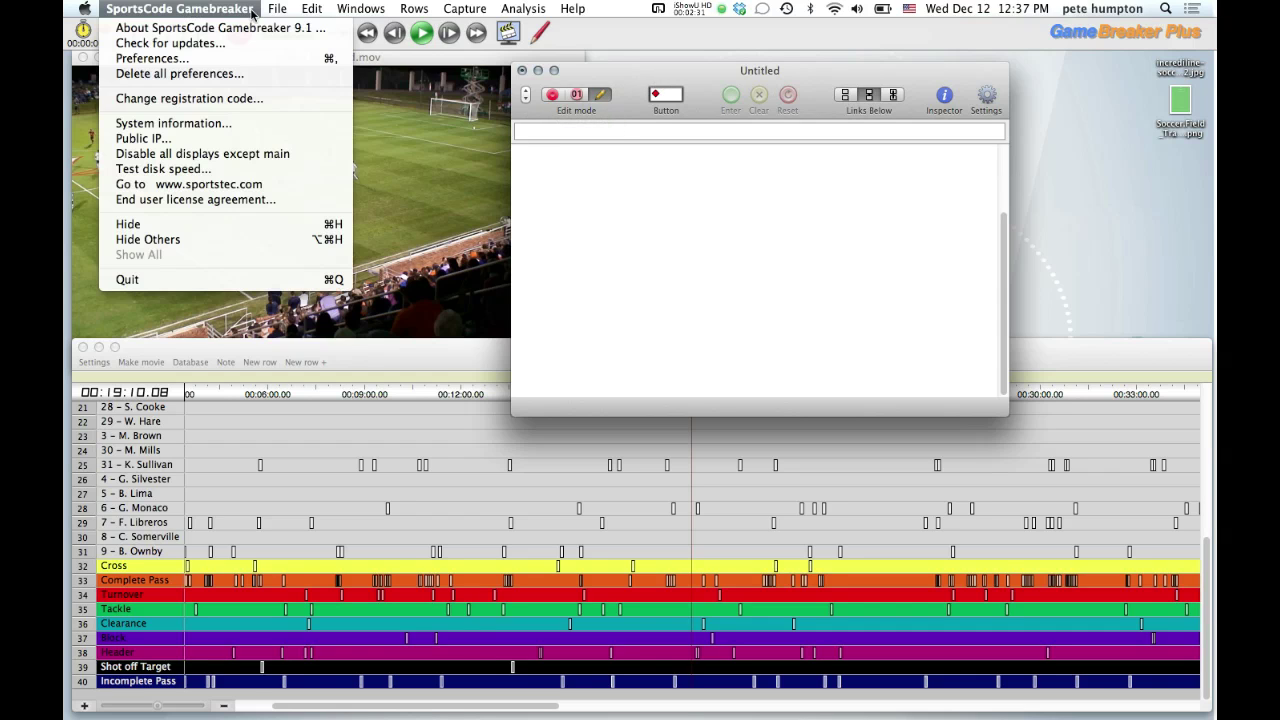
pyautogui.click(210, 10)
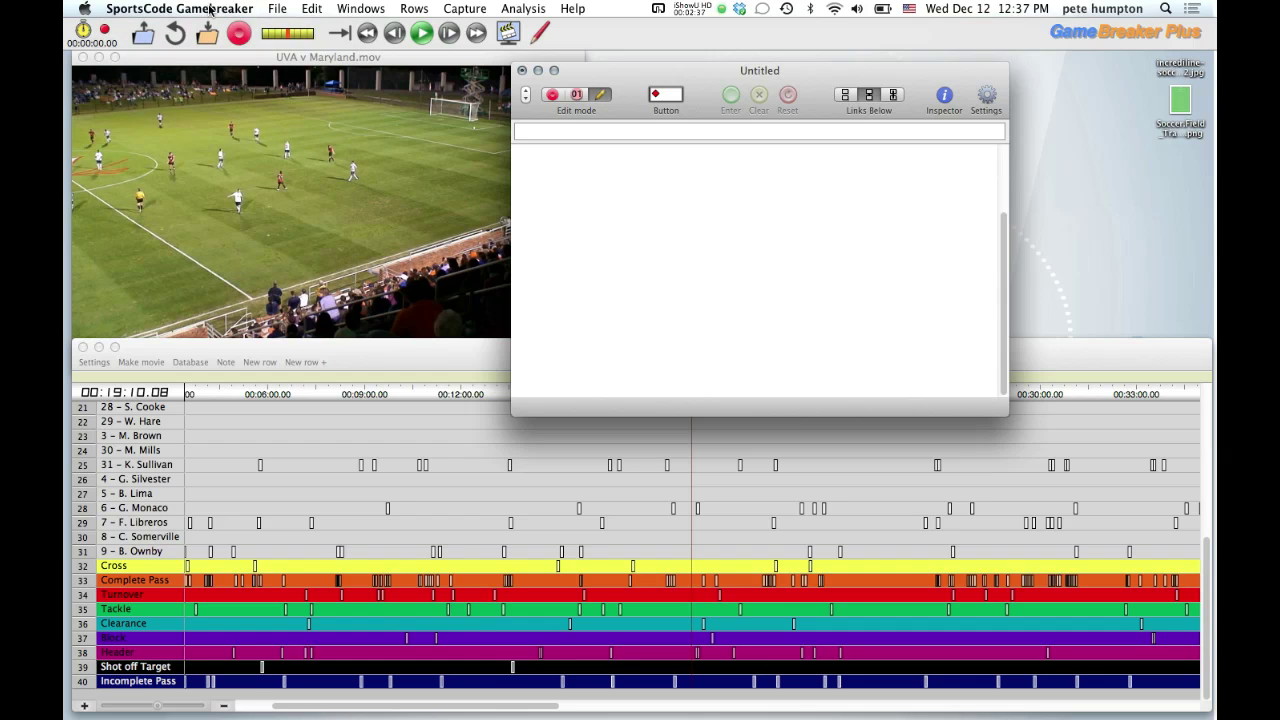
pyautogui.click(300, 688)
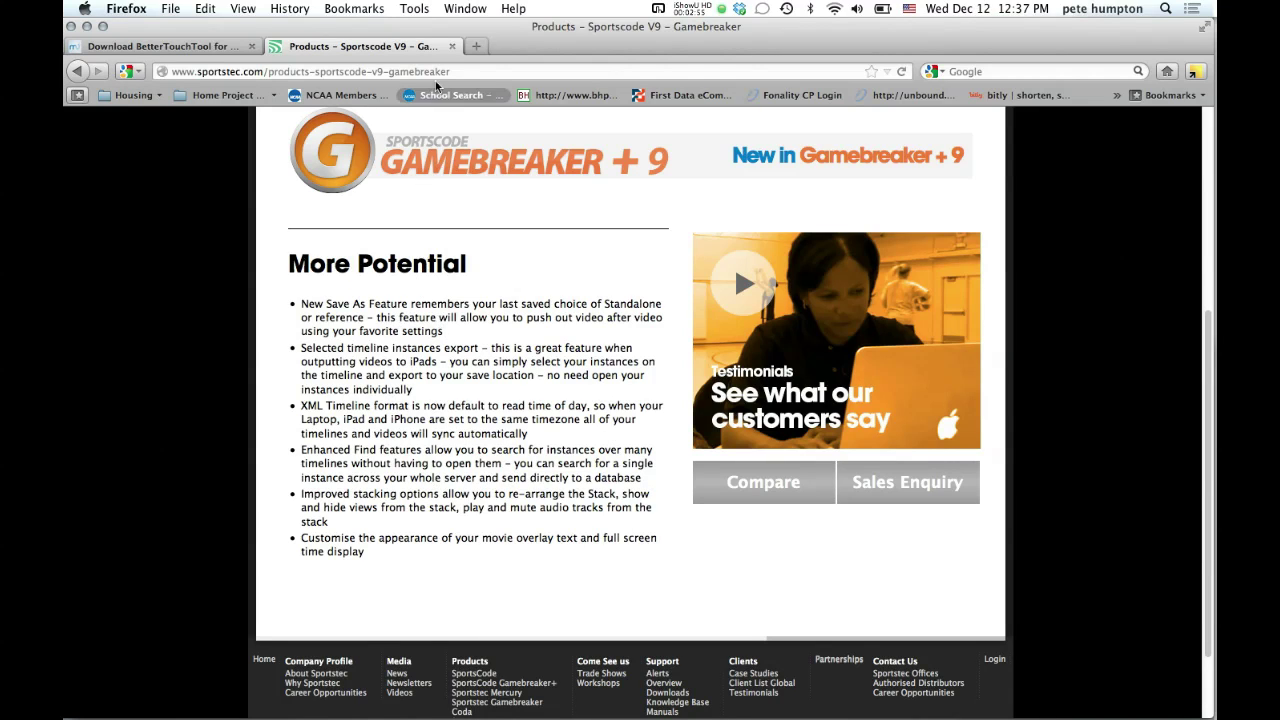
pyautogui.click(87, 27)
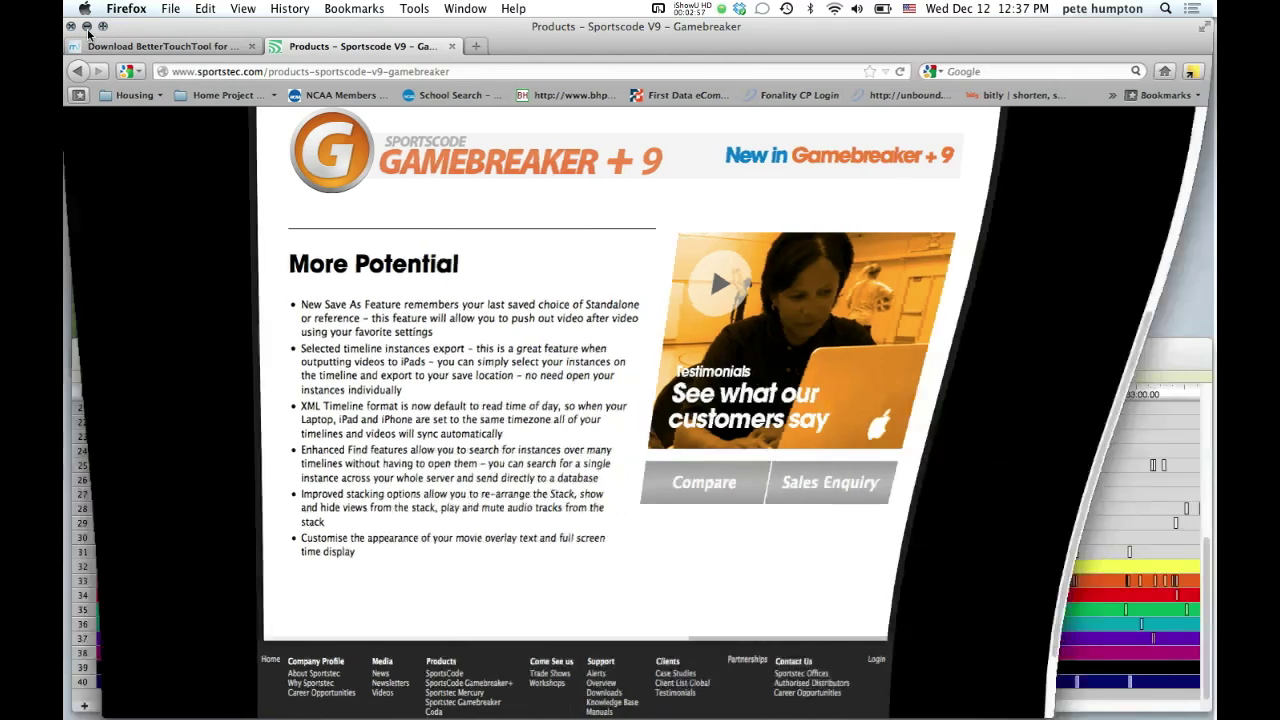
pyautogui.click(333, 354)
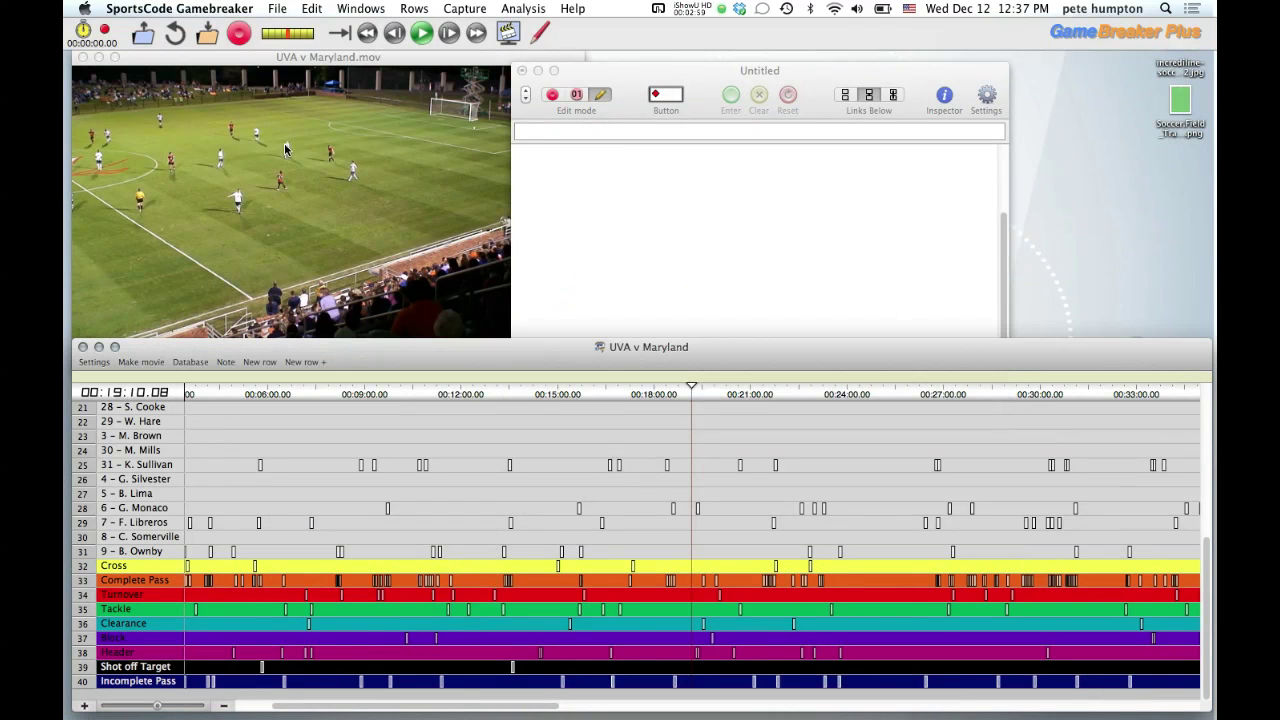
# - Check for SportsCode Gamebreaker updates and dismiss the update notice
pyautogui.click(218, 10)
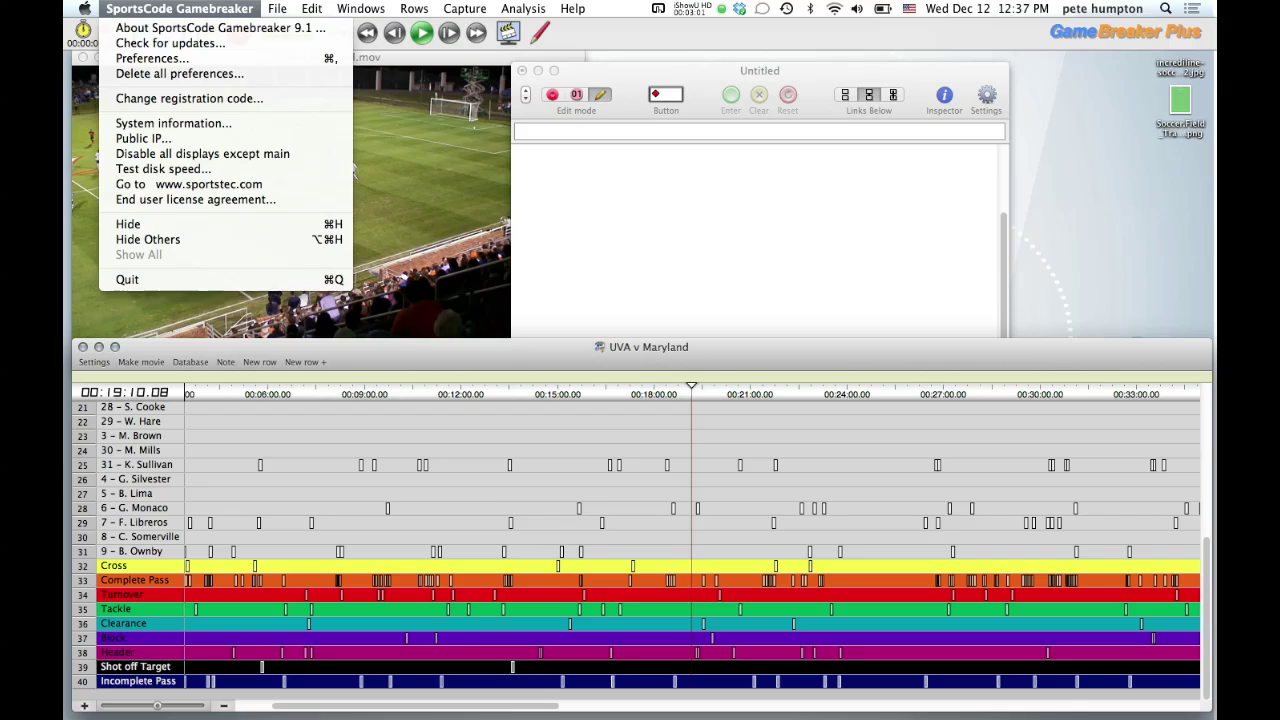
pyautogui.click(203, 44)
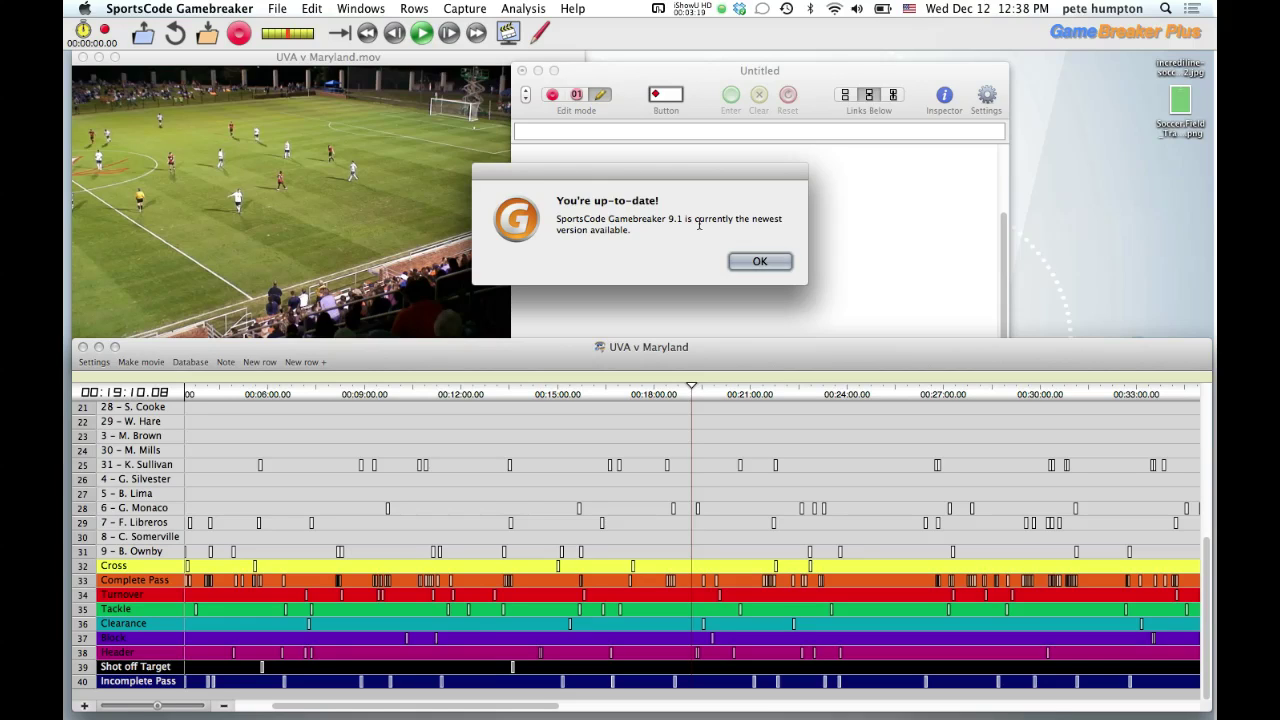
pyautogui.click(780, 263)
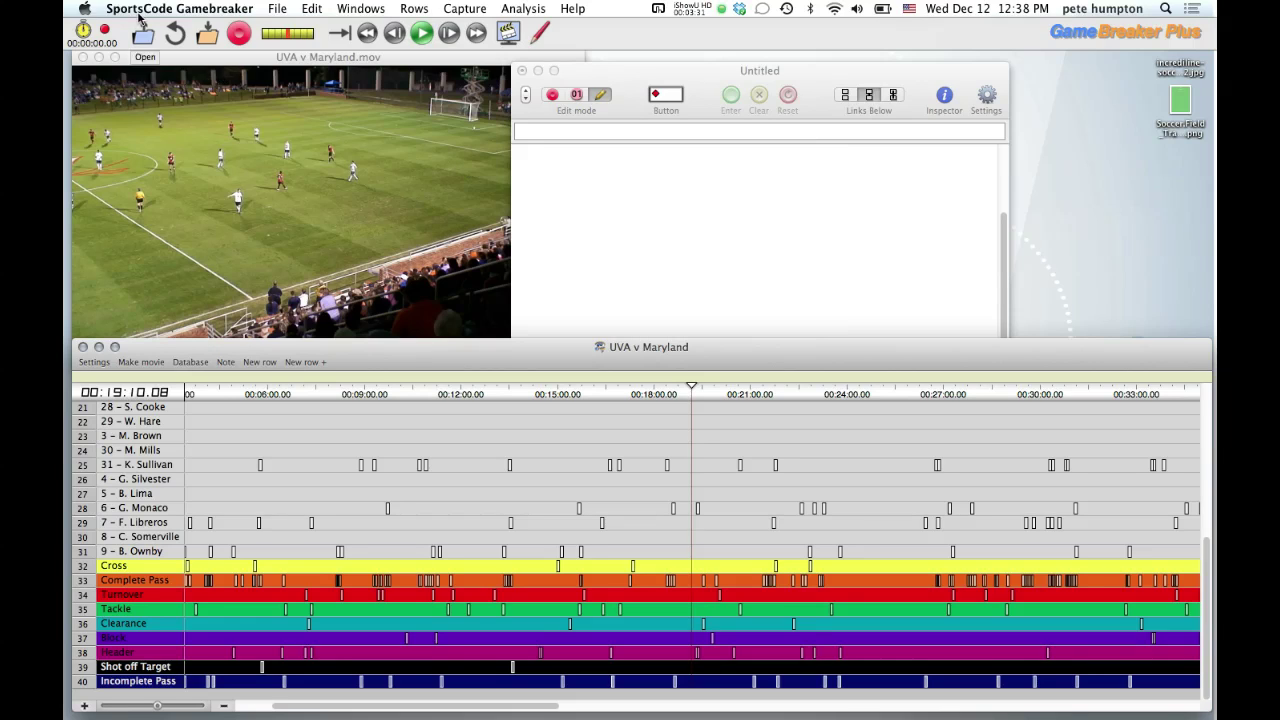
# - Open the application preferences and examine the General settings, including the available screens for full-screen output
pyautogui.click(141, 9)
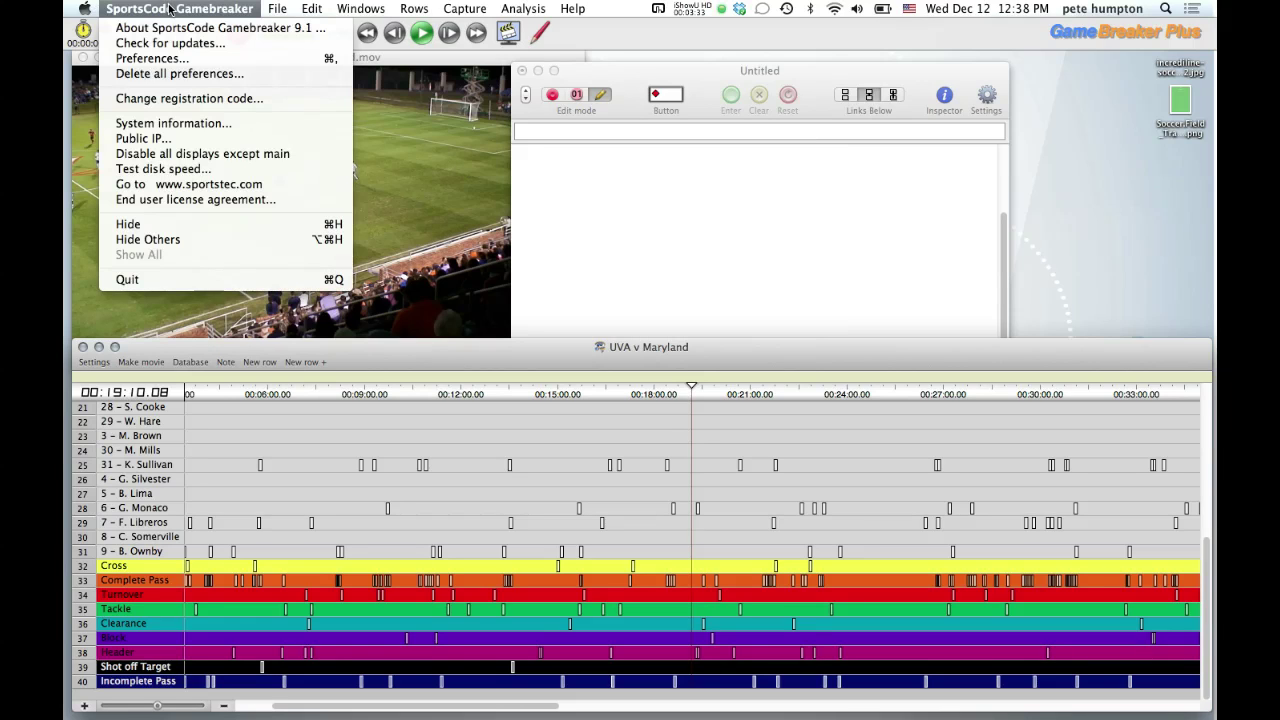
pyautogui.click(173, 59)
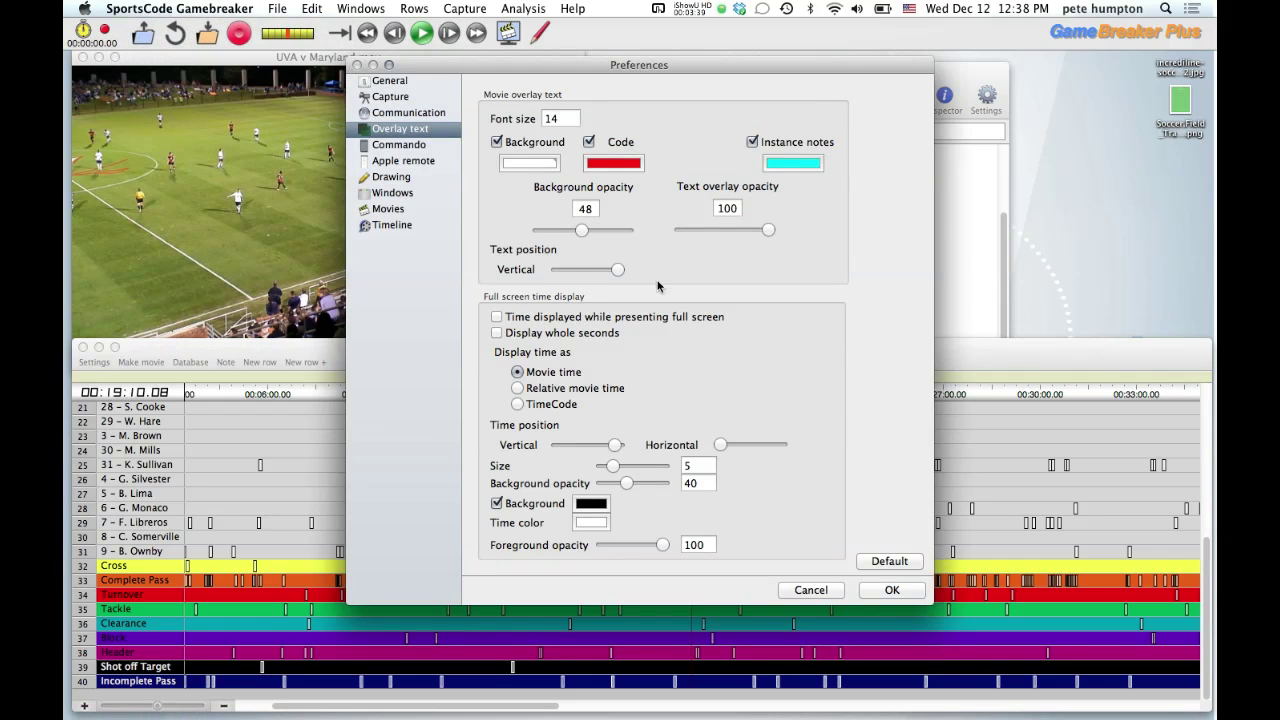
pyautogui.click(389, 80)
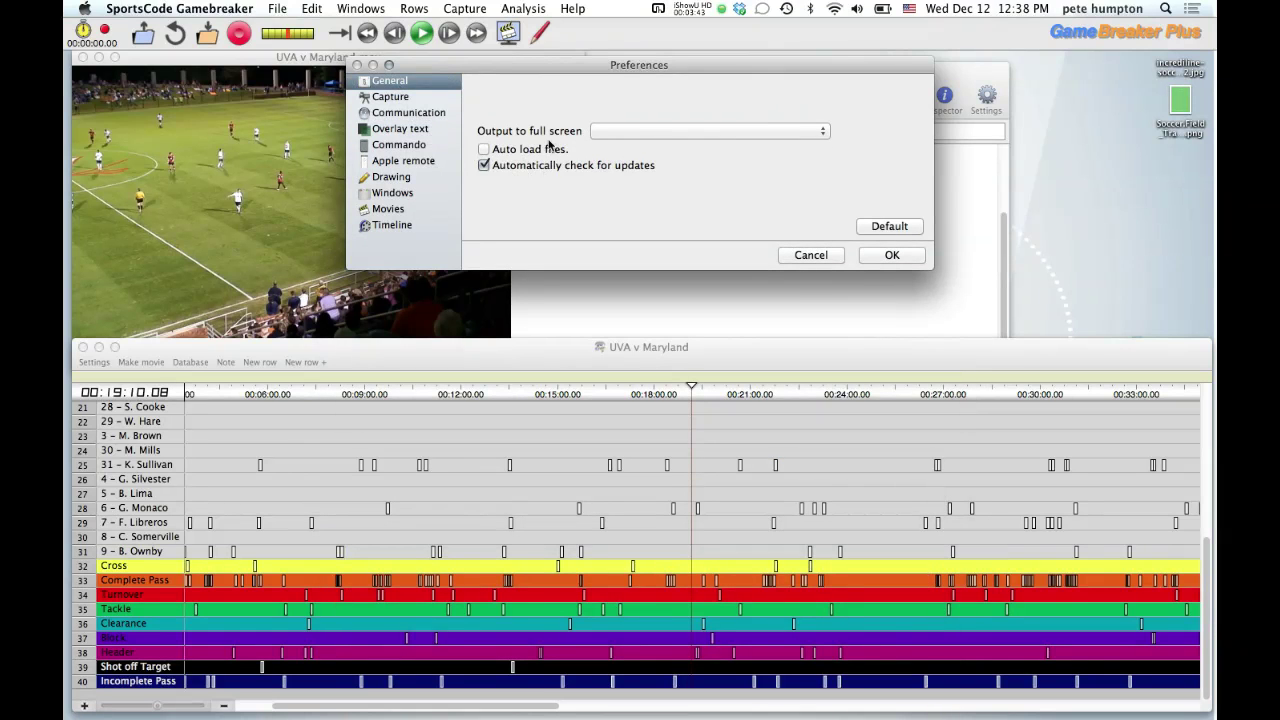
pyautogui.click(638, 130)
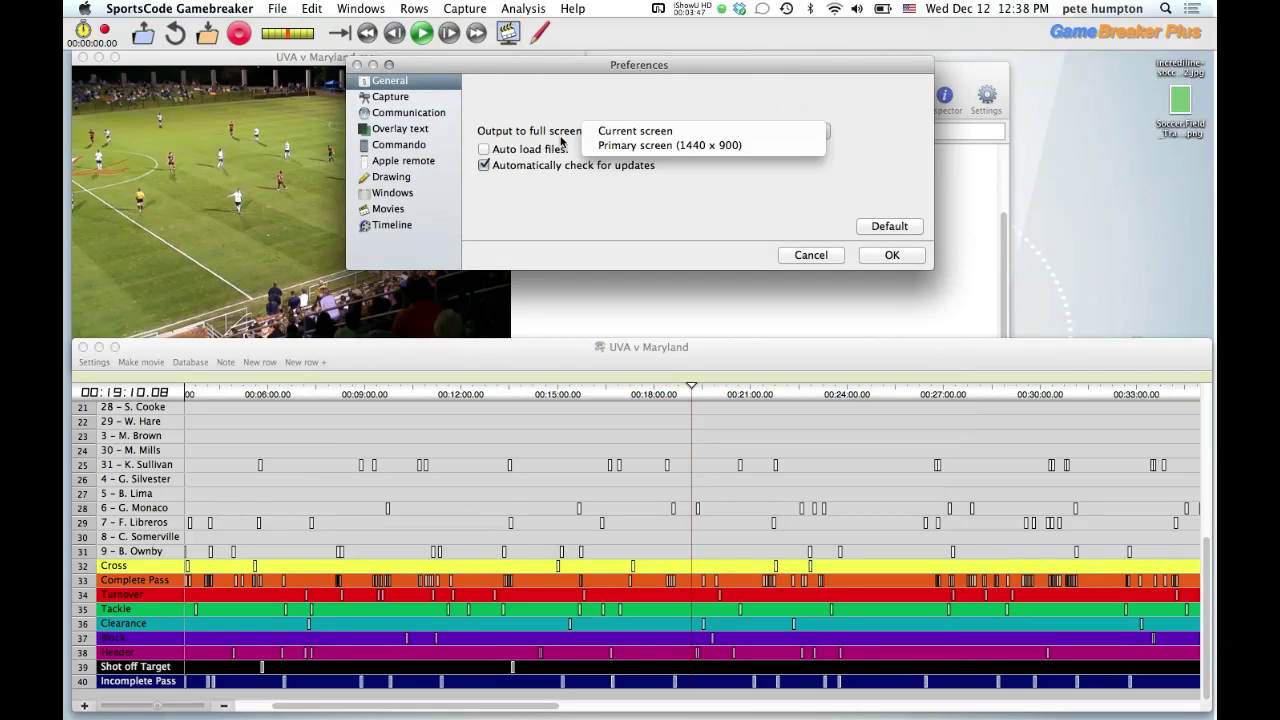
pyautogui.click(645, 136)
pyautogui.click(645, 136)
pyautogui.click(548, 128)
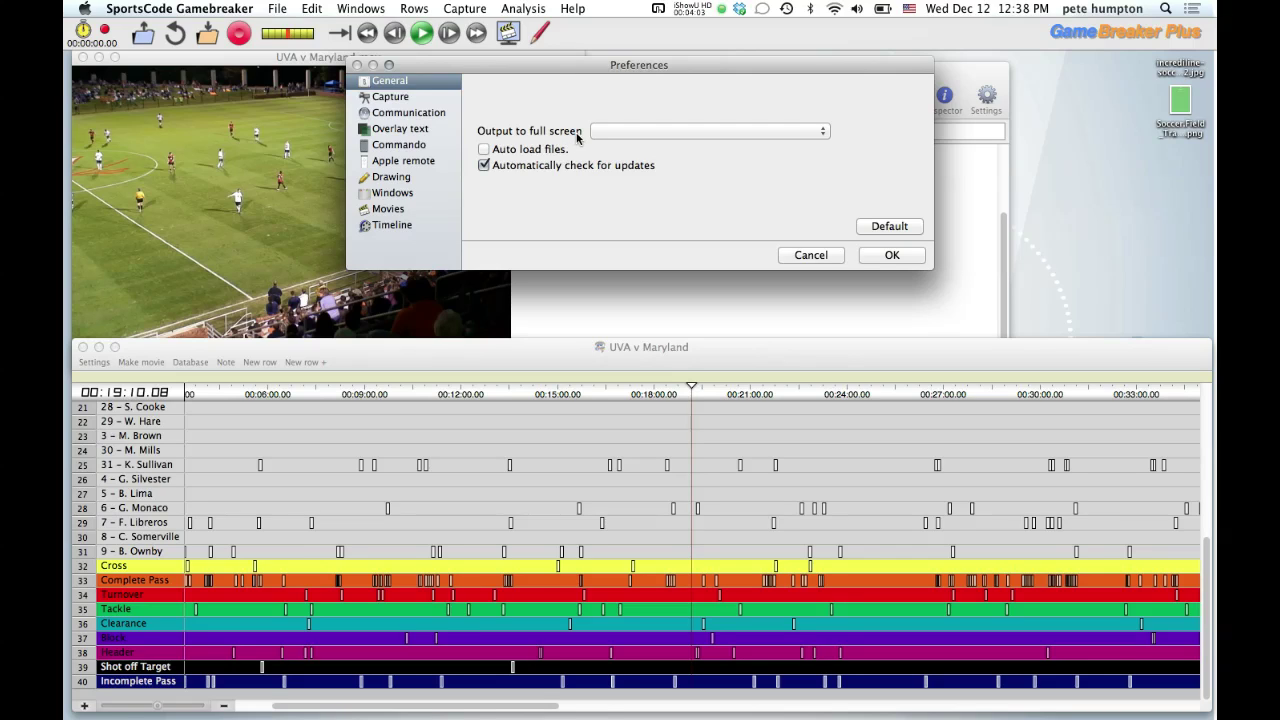
# - Review the Capture preferences and the Overlay text preferences, including the TimeCode option for the full-screen time display
pyautogui.click(400, 99)
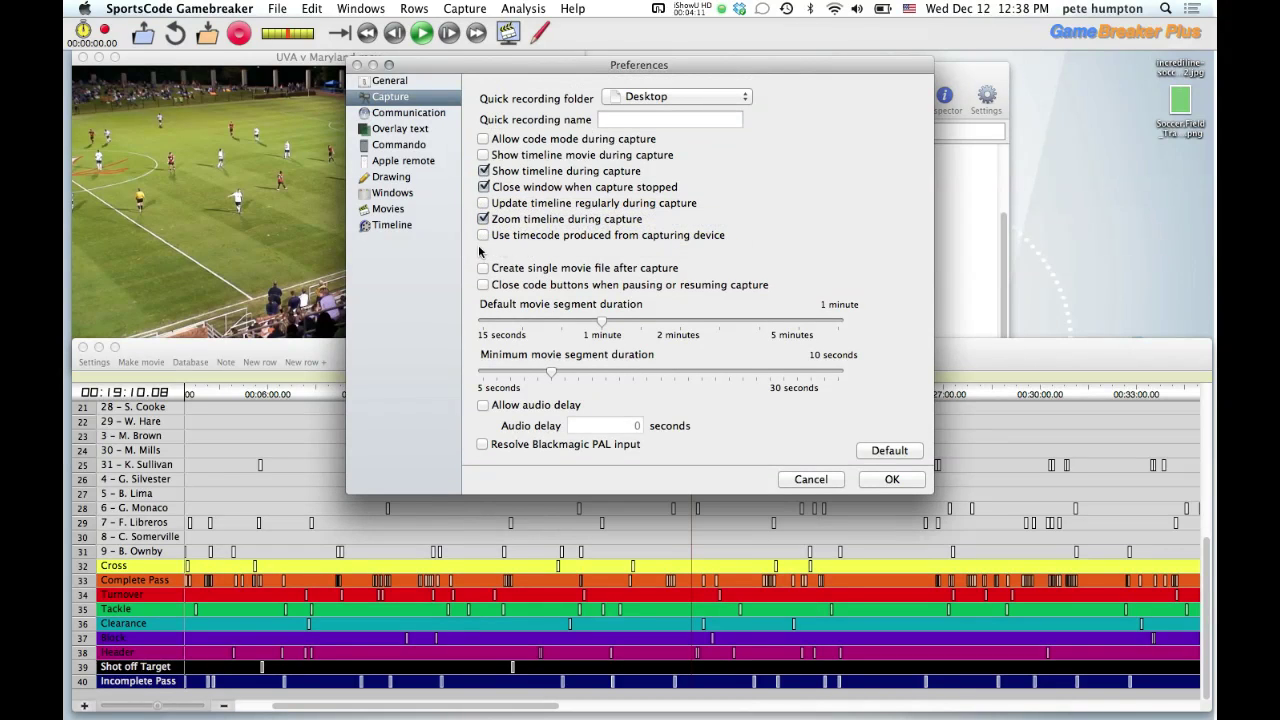
pyautogui.click(404, 128)
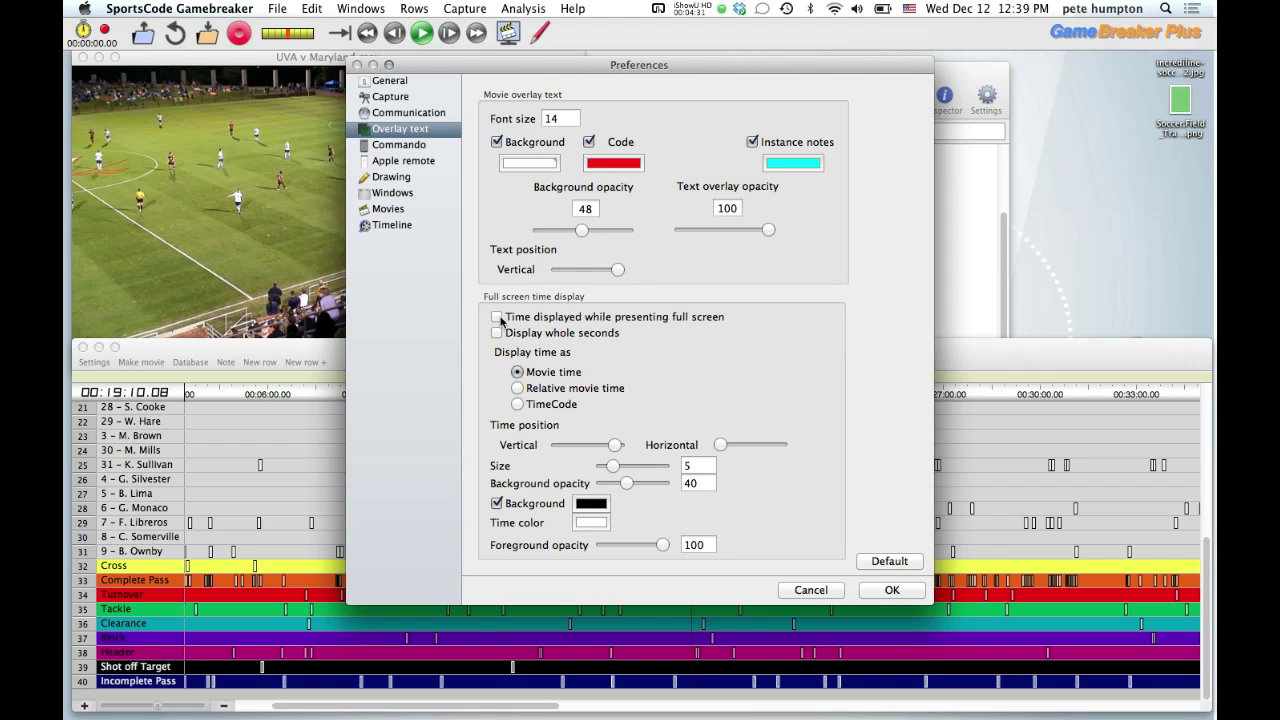
pyautogui.click(518, 405)
pyautogui.click(517, 405)
# - Review the Apple remote, Drawing, Windows, Movies and Timeline preferences, and close the preferences without saving
pyautogui.click(400, 164)
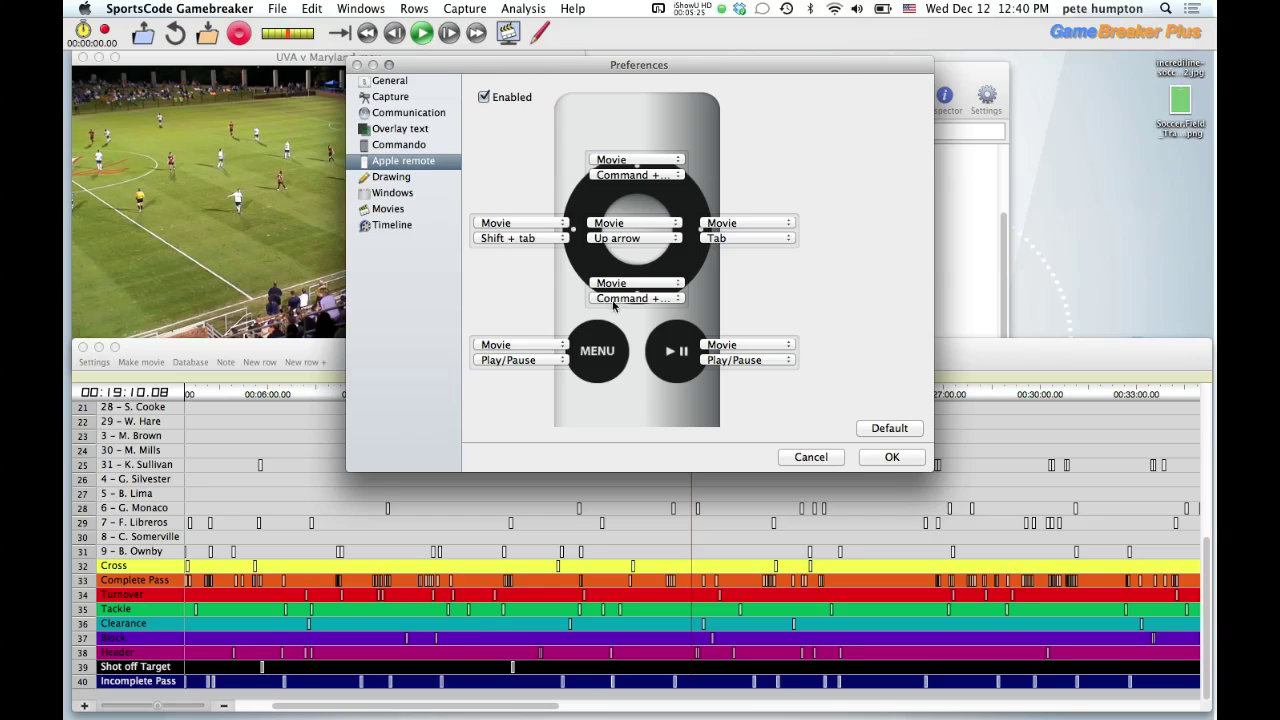
pyautogui.click(410, 180)
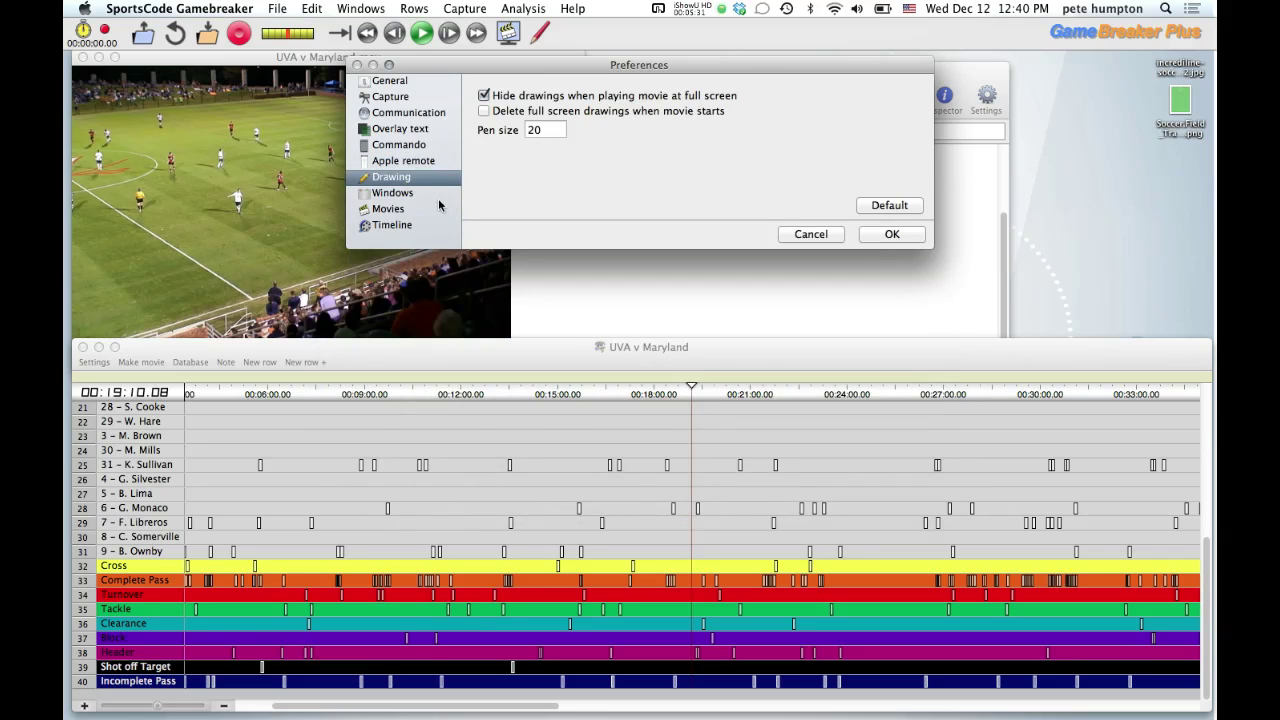
pyautogui.click(409, 193)
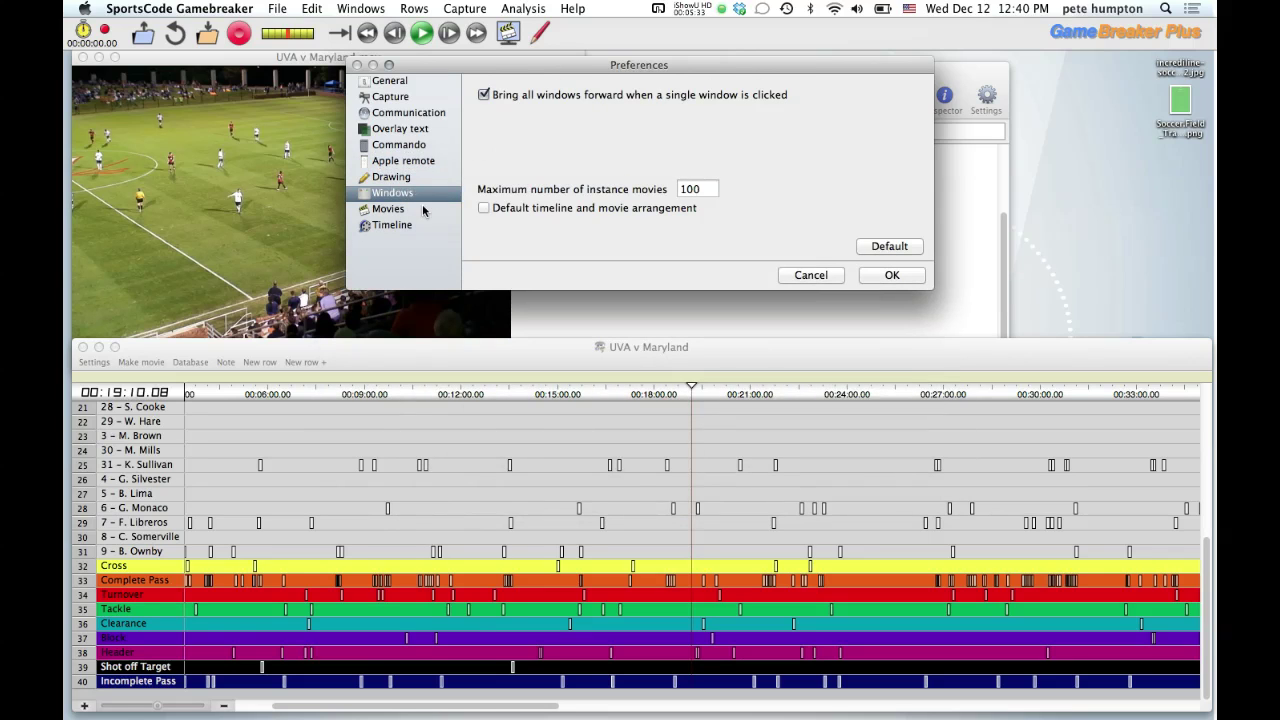
pyautogui.click(423, 210)
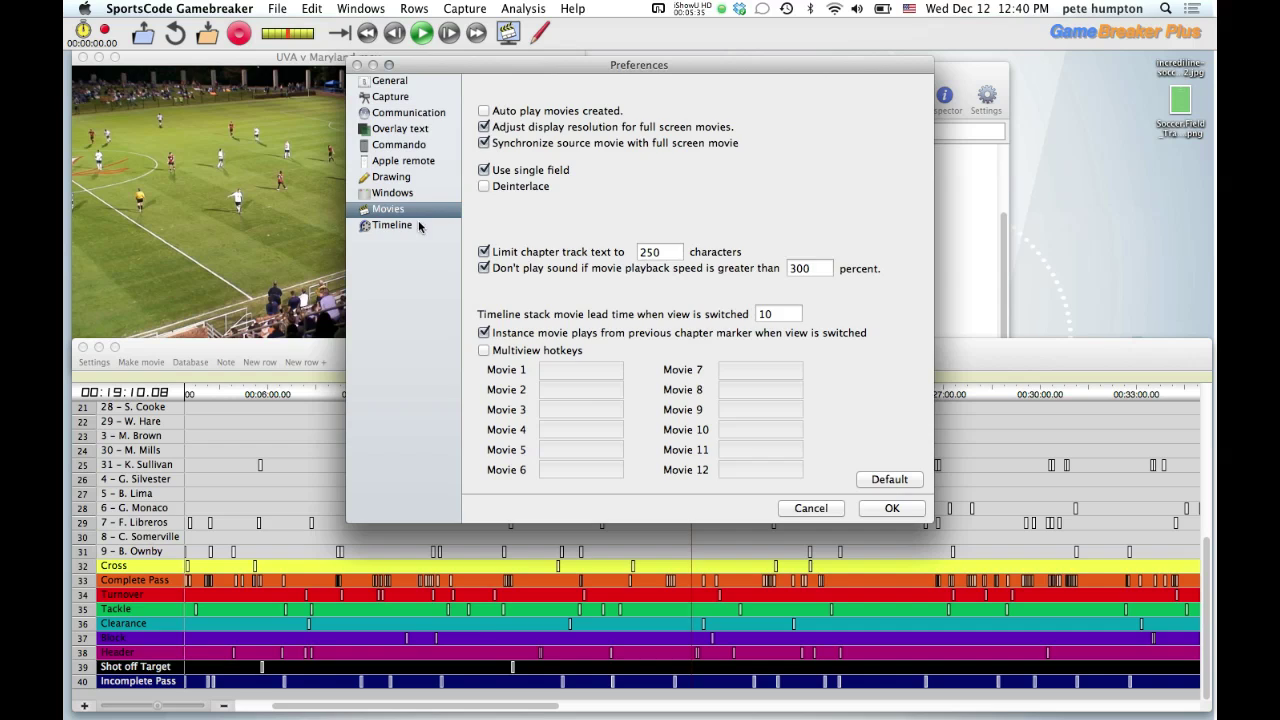
pyautogui.click(392, 225)
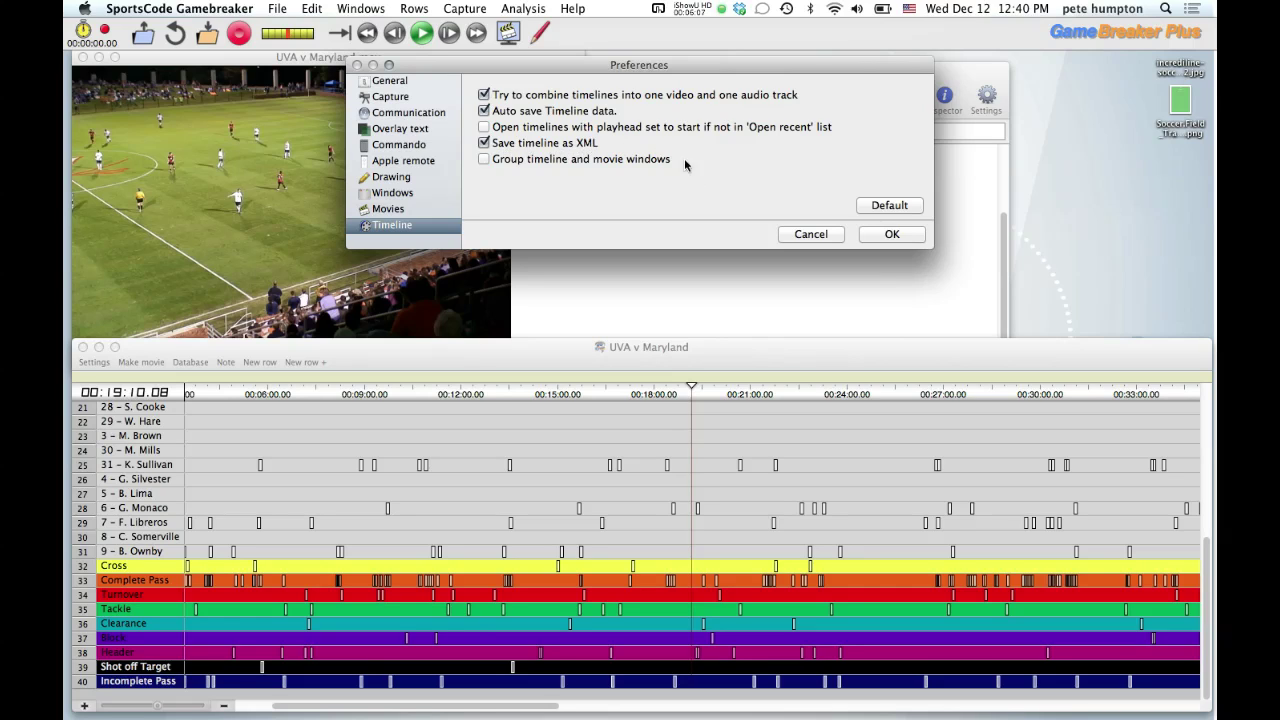
pyautogui.click(812, 234)
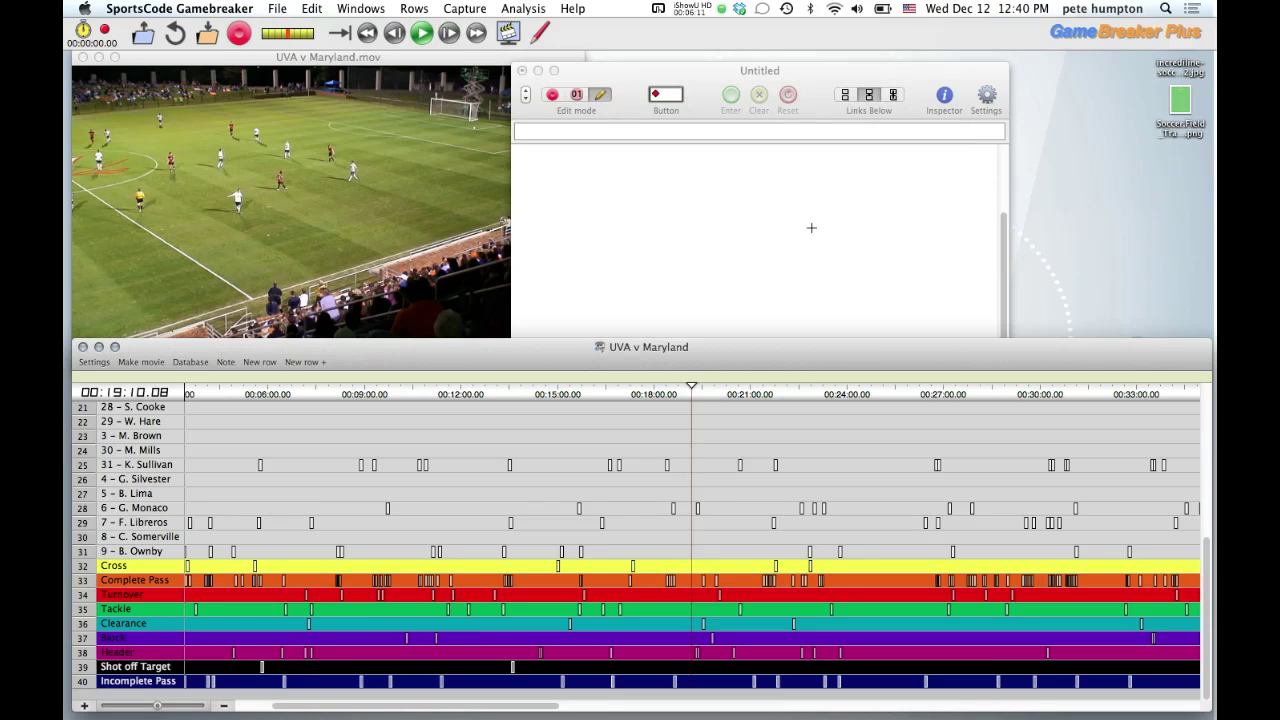
# - Bring the Untitled code window forward, view its toolbar customization options, and close them
pyautogui.click(701, 88)
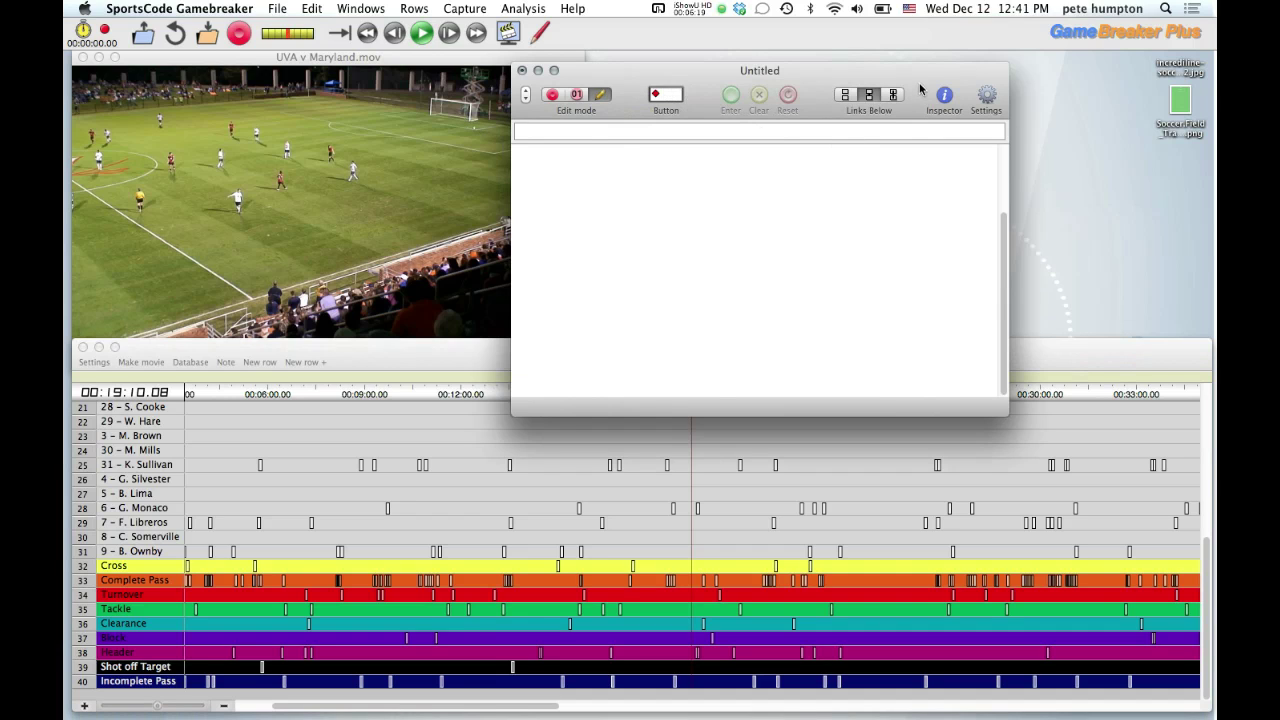
pyautogui.rightClick(689, 77)
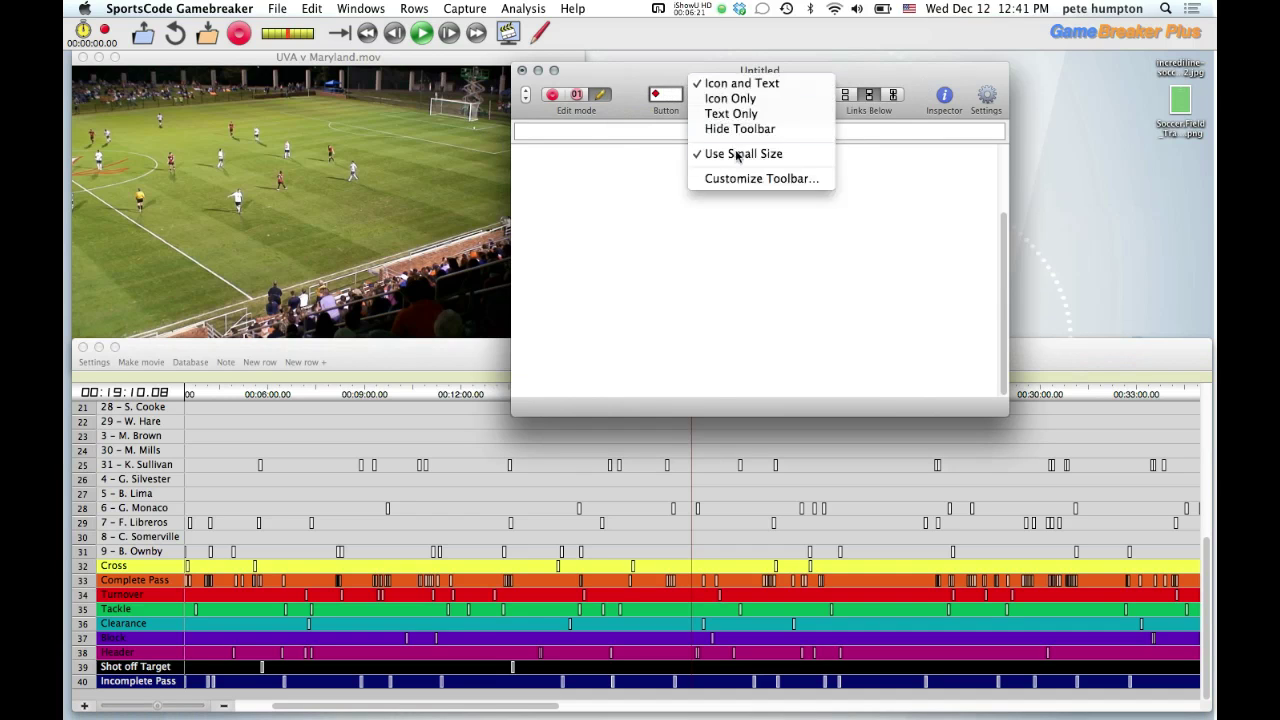
pyautogui.click(755, 180)
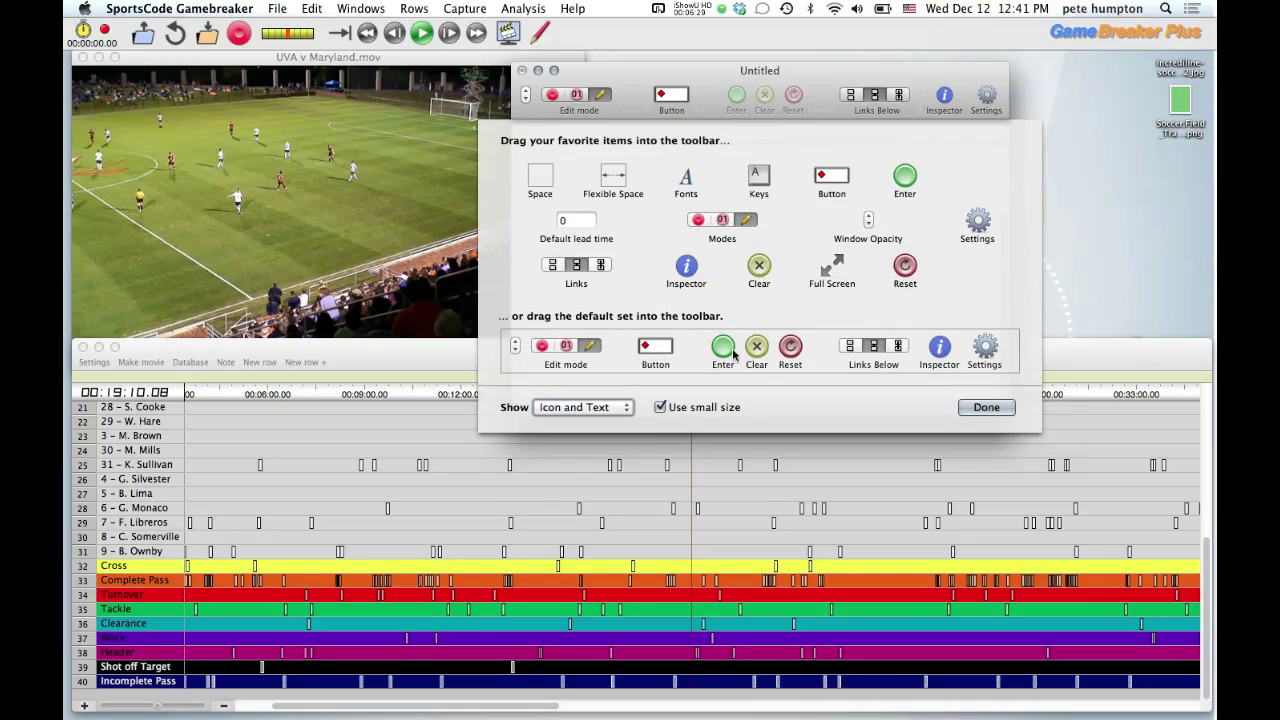
pyautogui.moveTo(730, 352); pyautogui.dragTo(726, 290)
pyautogui.click(1008, 408)
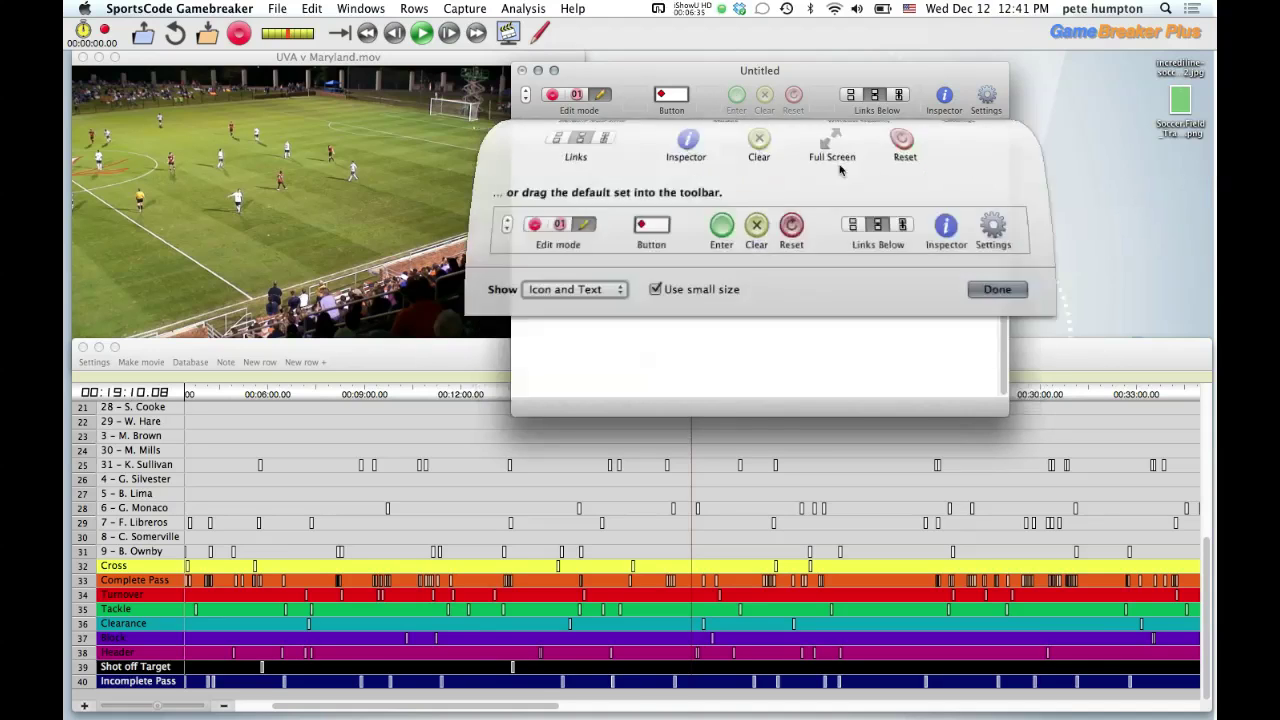
# - Customize the Untitled code window's toolbar by removing the Enter, Clear and Reset items
pyautogui.rightClick(733, 92)
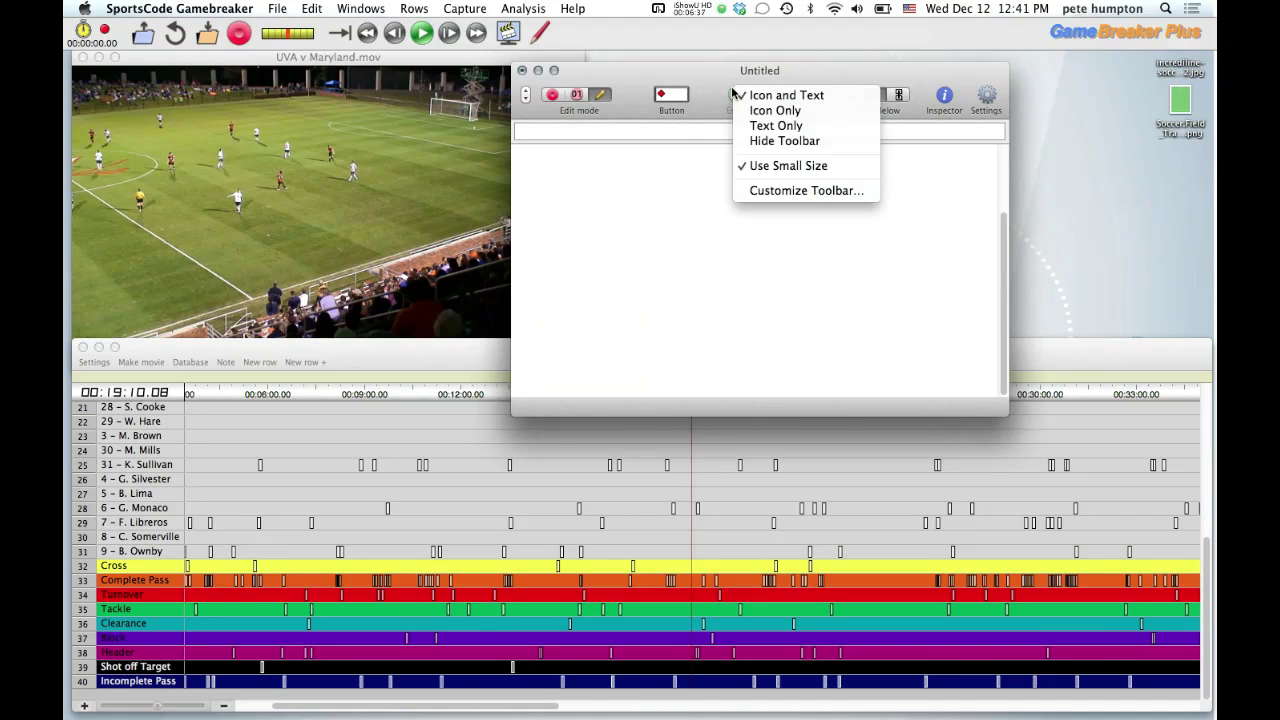
pyautogui.rightClick(728, 90)
pyautogui.rightClick(737, 94)
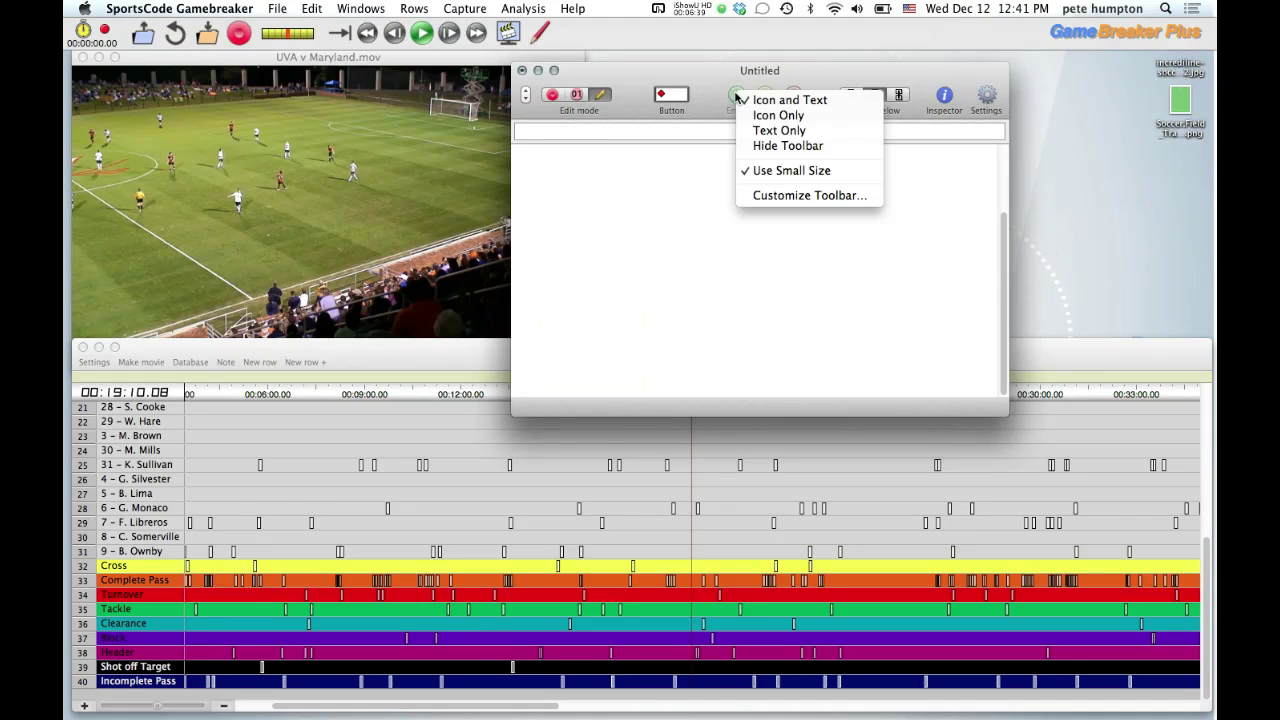
pyautogui.click(768, 196)
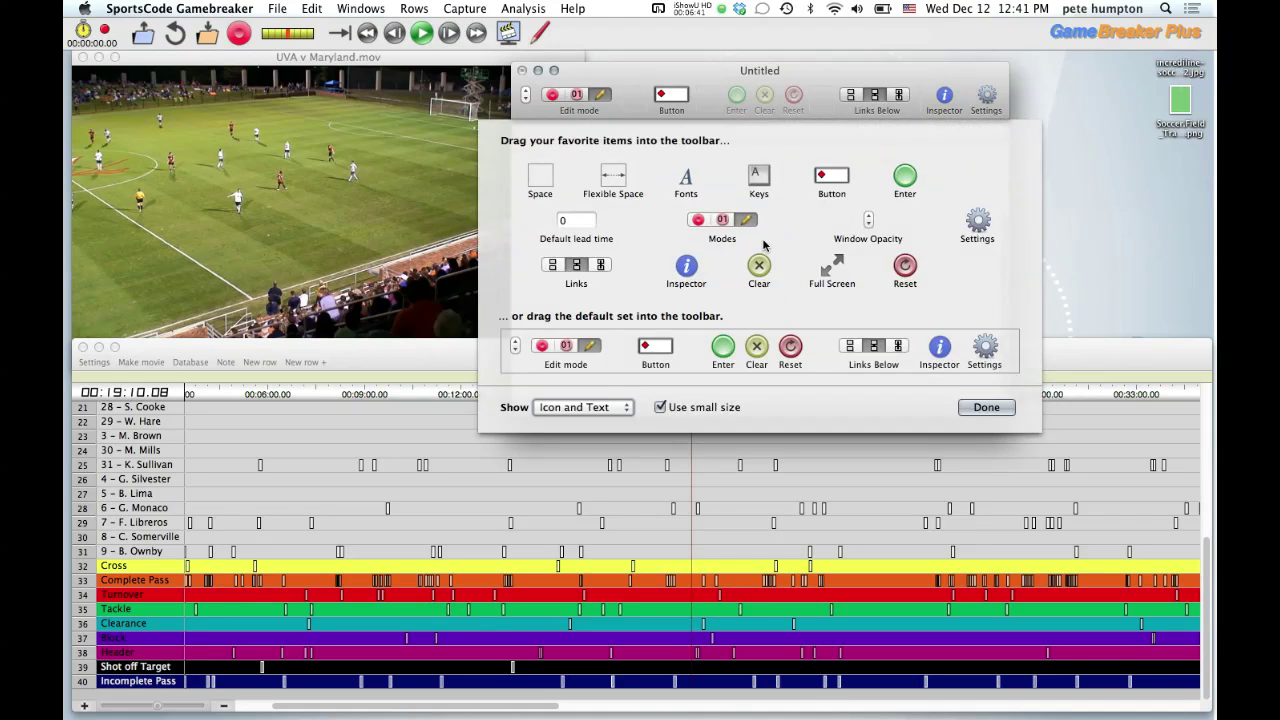
pyautogui.moveTo(736, 96); pyautogui.dragTo(714, 142)
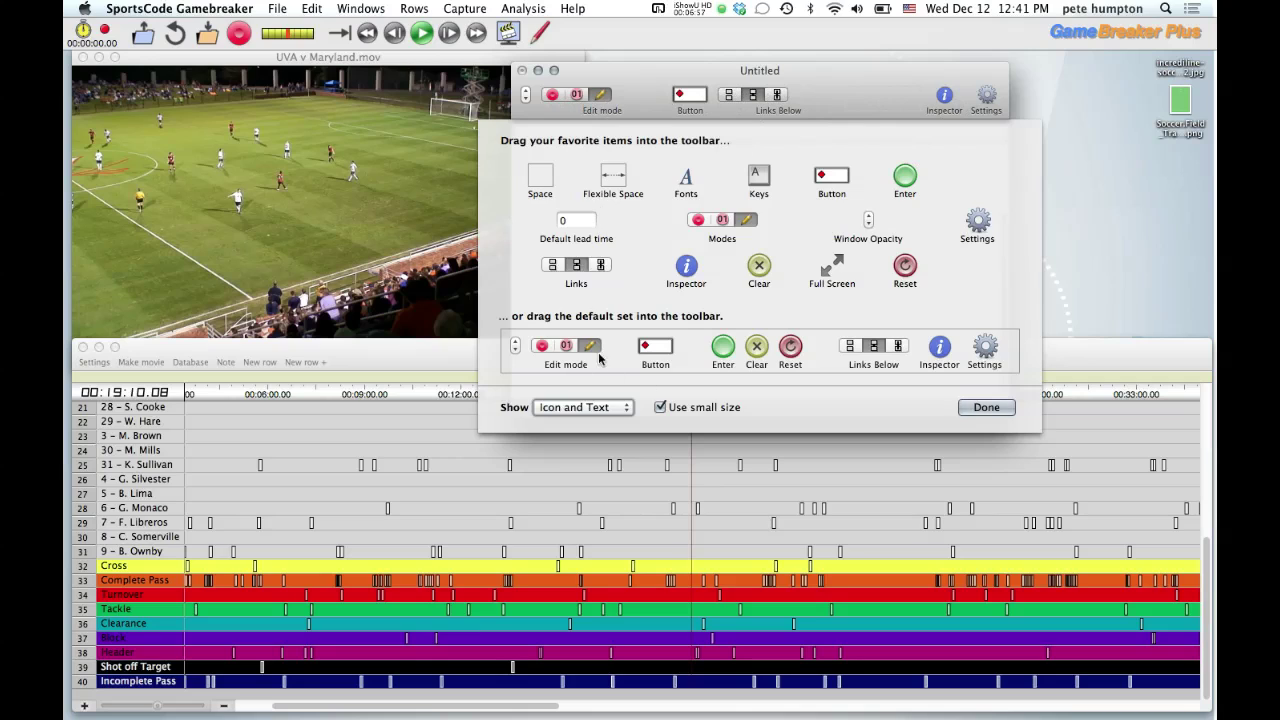
# - Preview the toolbar as Text Only, restore the Icon and Text display with small size, and finish the customization
pyautogui.click(614, 408)
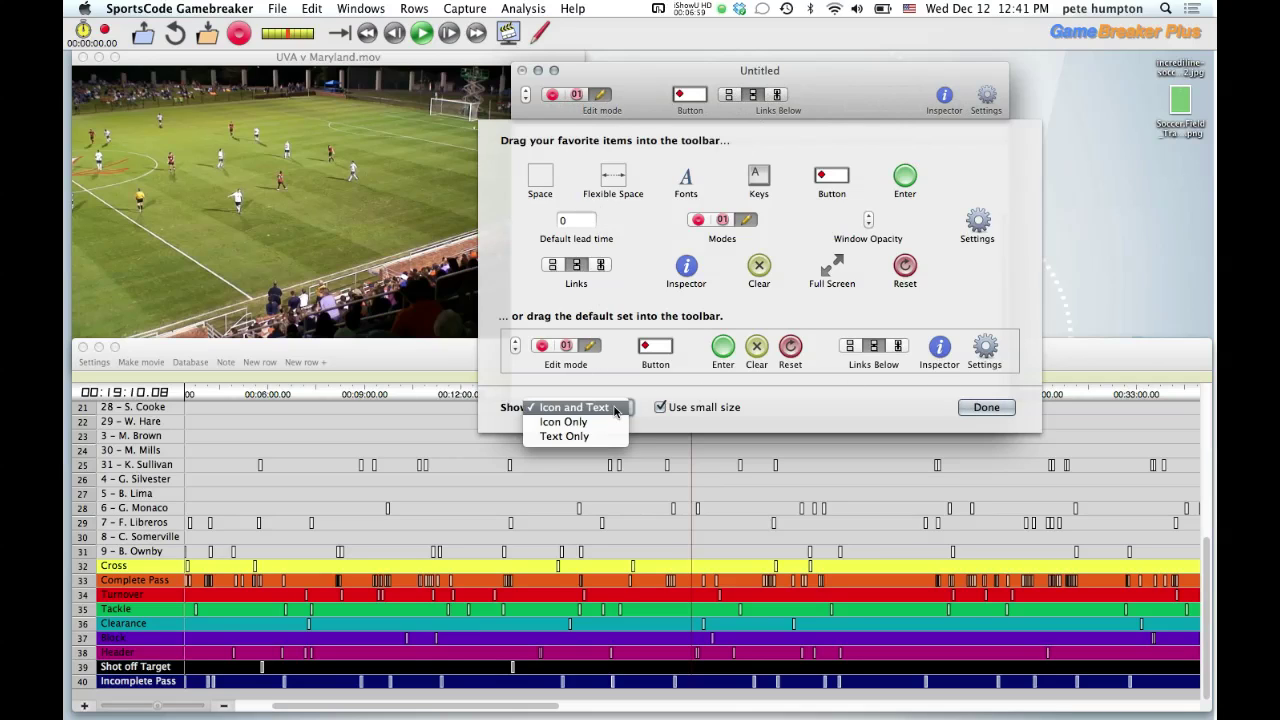
pyautogui.click(597, 437)
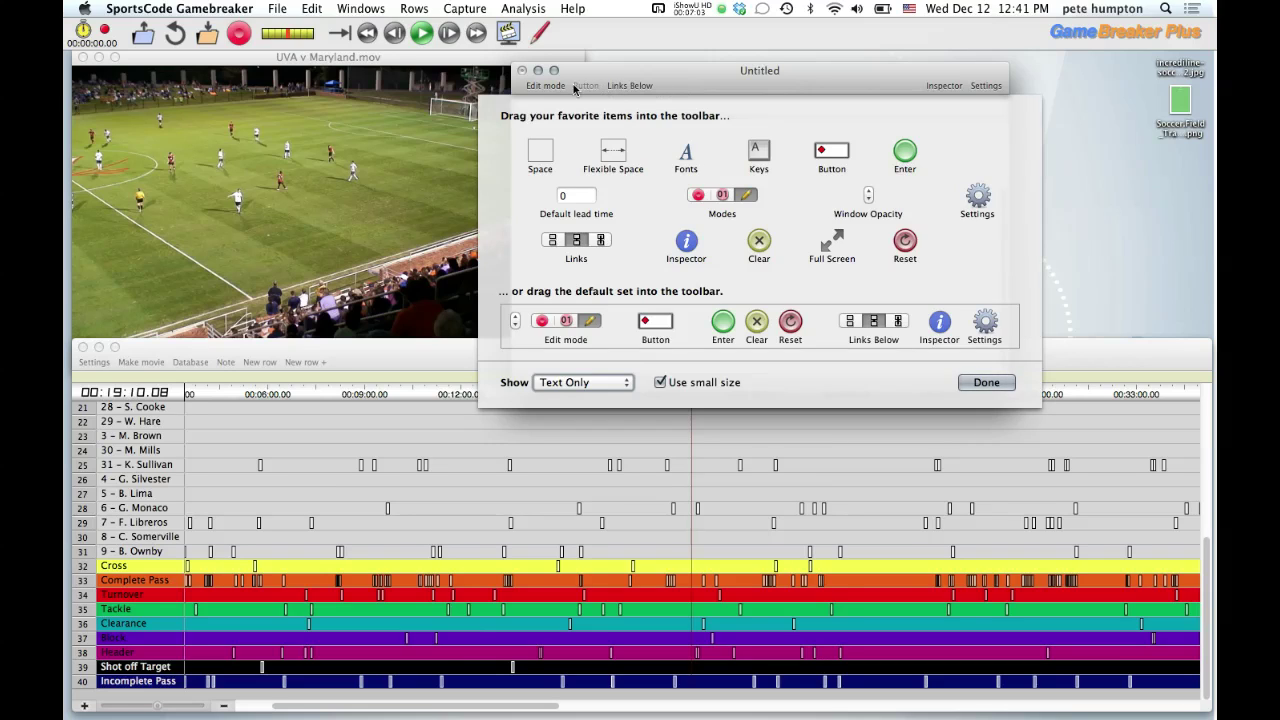
pyautogui.click(600, 383)
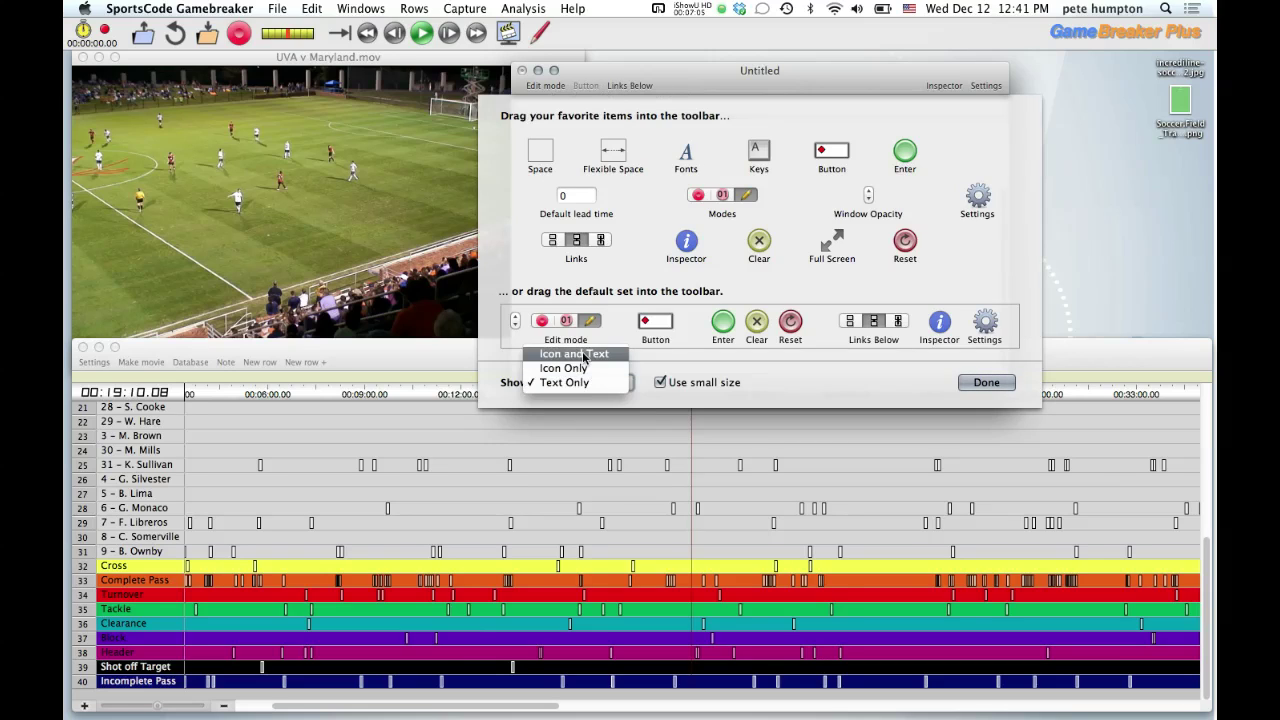
pyautogui.click(585, 356)
pyautogui.click(594, 408)
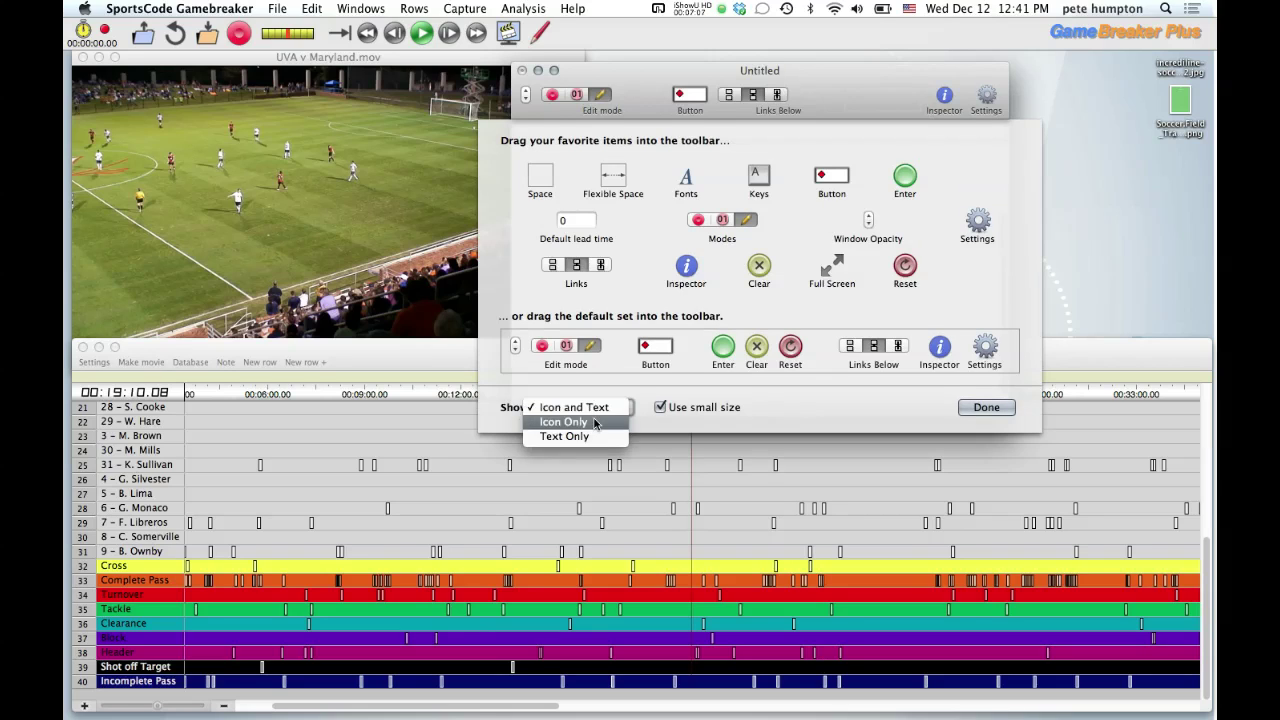
pyautogui.click(595, 420)
pyautogui.click(592, 396)
pyautogui.click(575, 377)
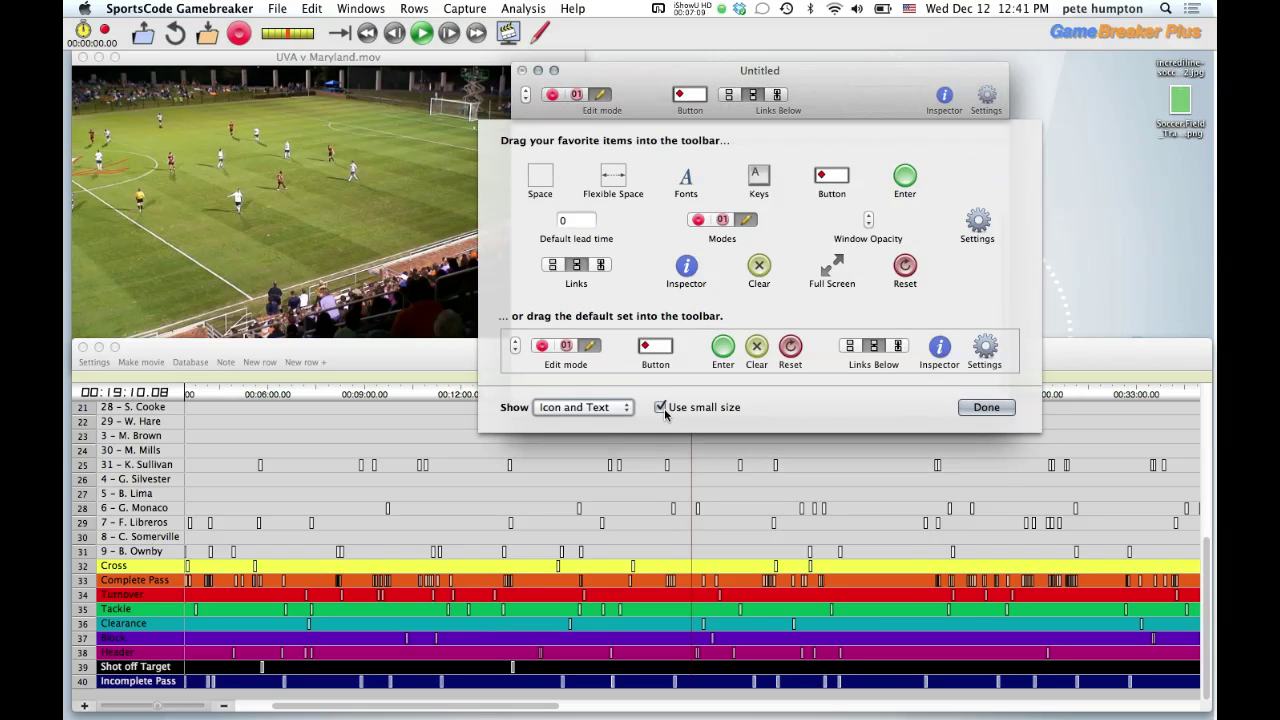
pyautogui.click(661, 408)
pyautogui.click(986, 407)
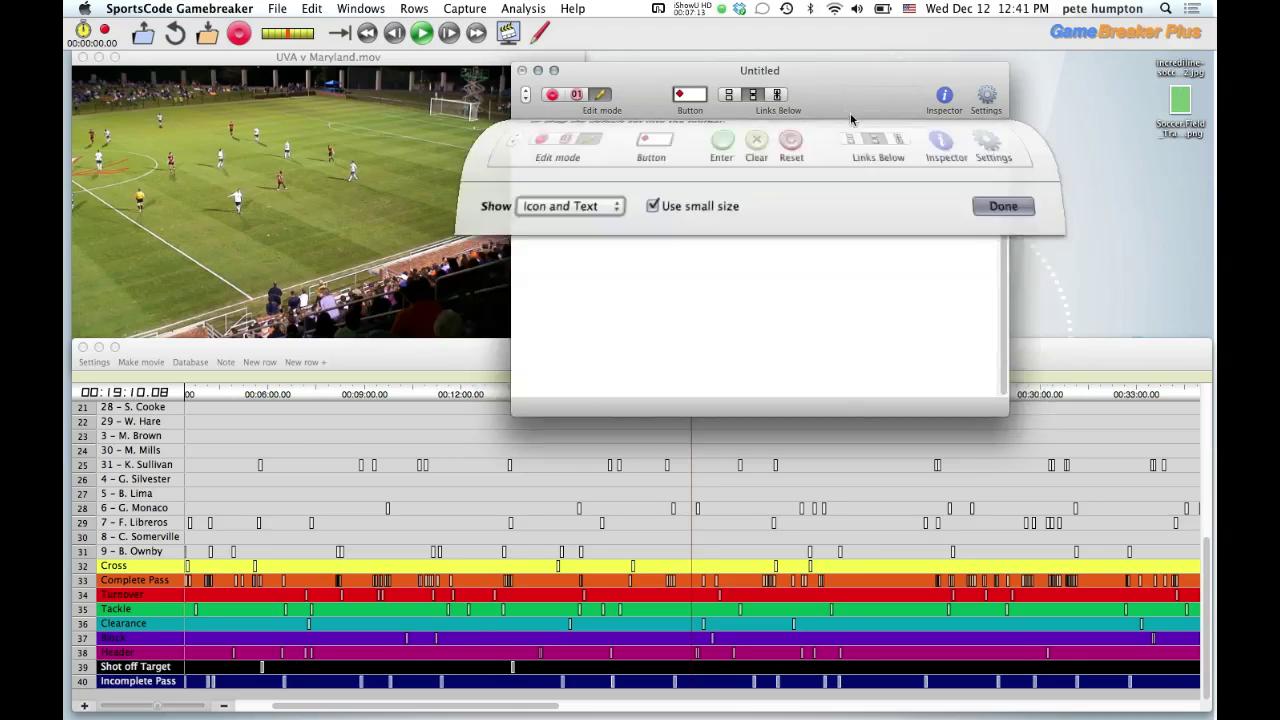
# - Hide the links in the code window, then view its background color and merge settings and close them
pyautogui.click(733, 95)
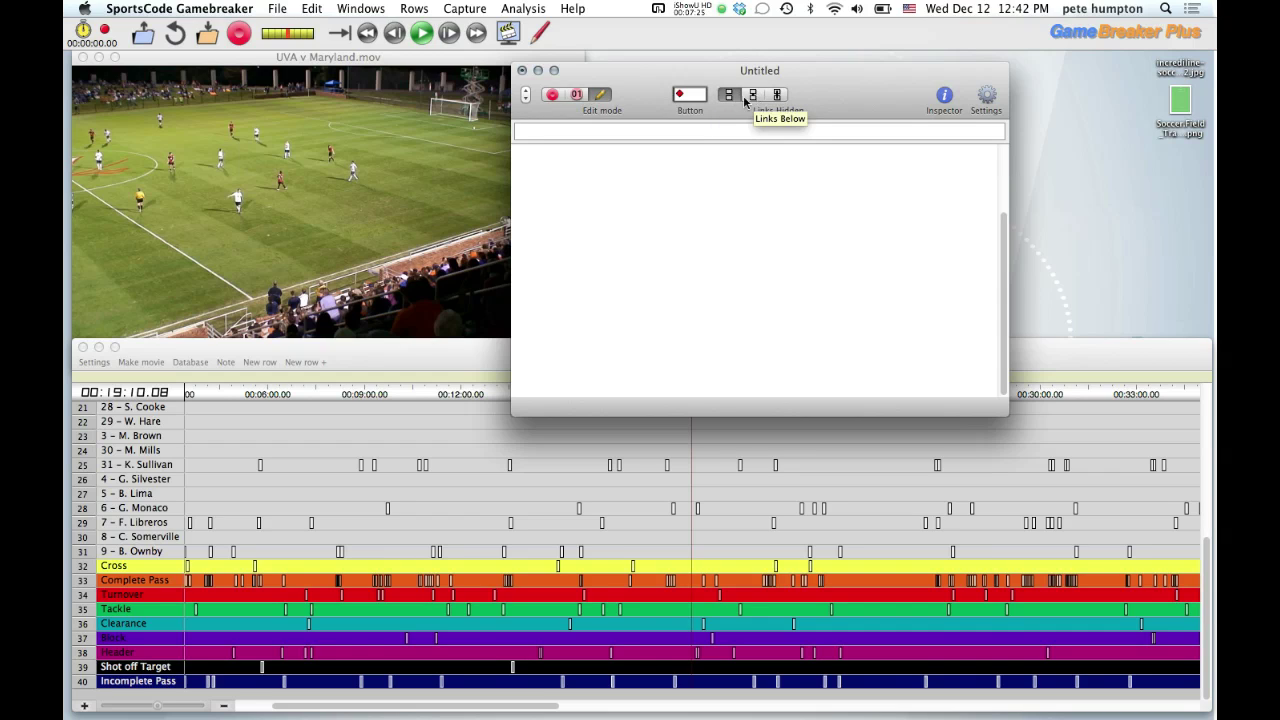
pyautogui.click(988, 95)
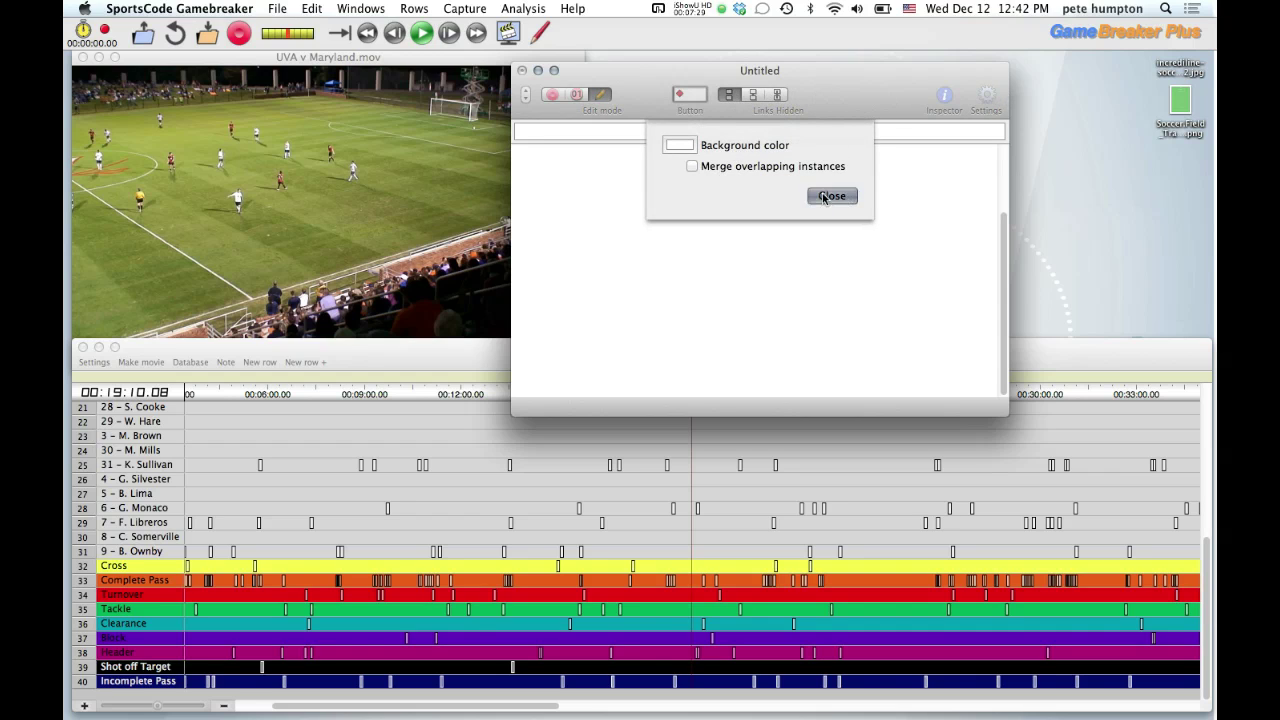
pyautogui.click(823, 197)
# - Show the Inspector and place it and the code window side by side
pyautogui.click(946, 98)
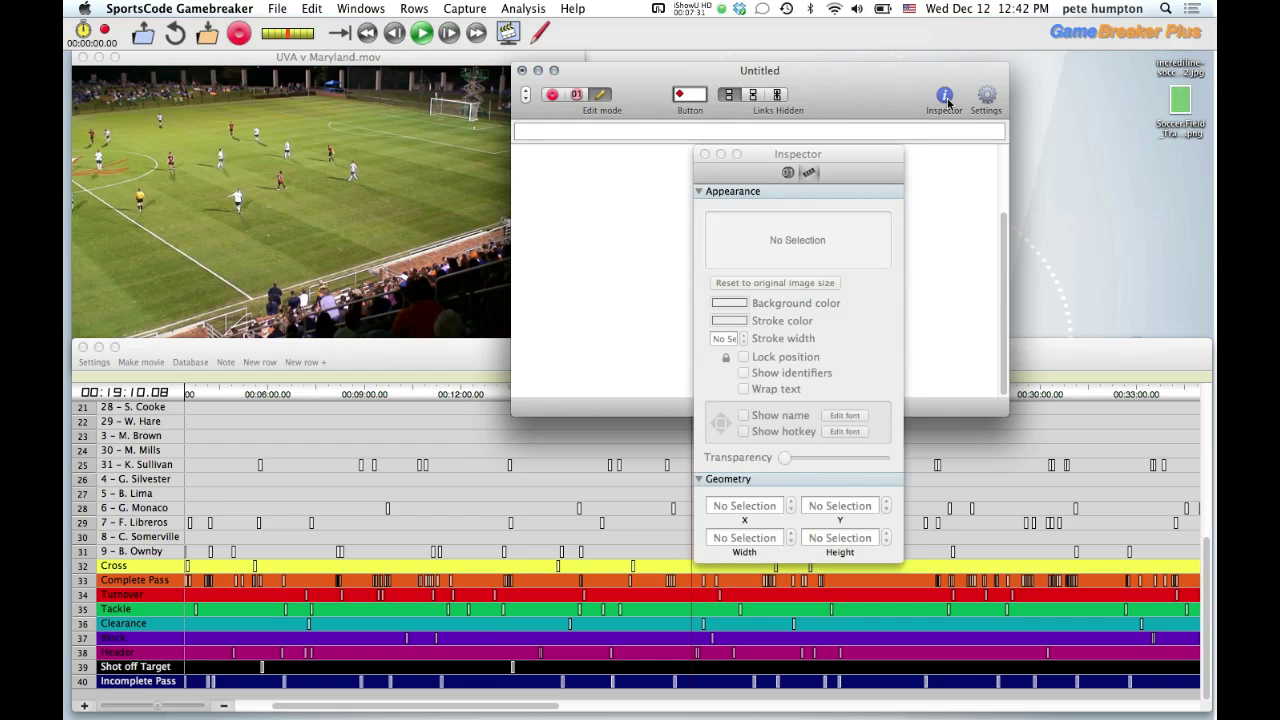
pyautogui.moveTo(886, 148); pyautogui.dragTo(1073, 79)
pyautogui.moveTo(838, 91); pyautogui.dragTo(691, 104)
pyautogui.click(938, 87)
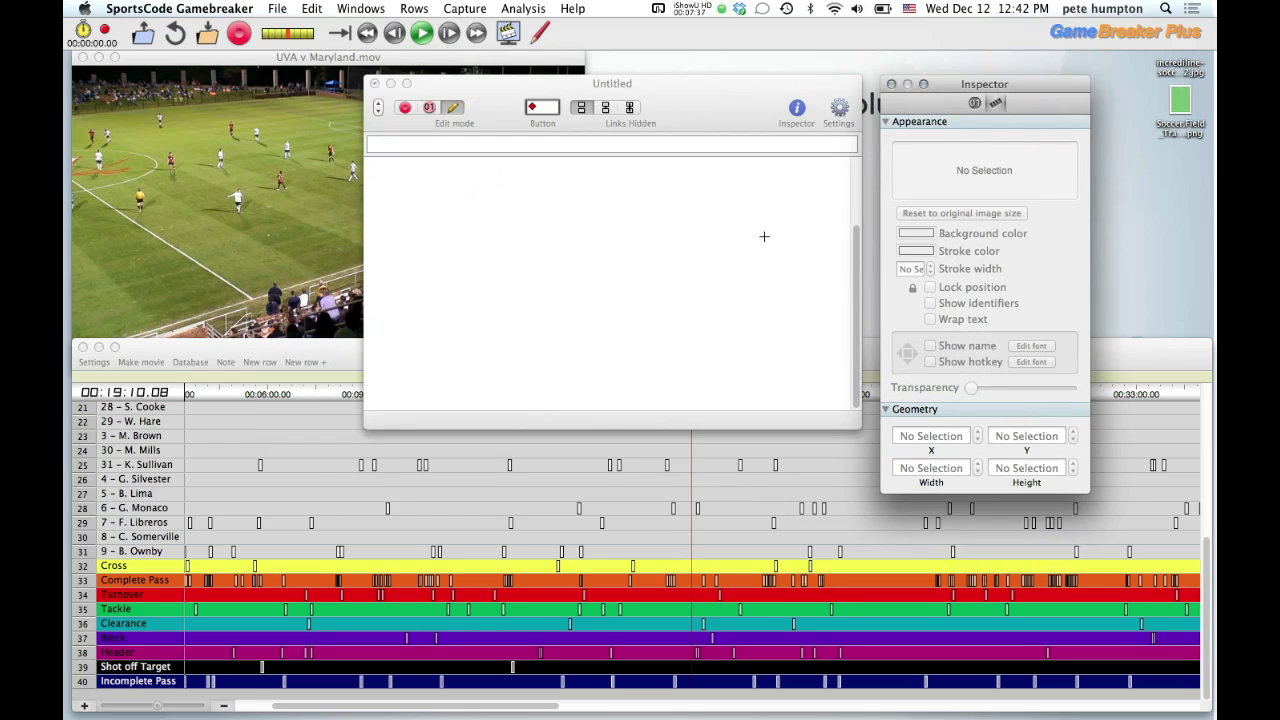
# - Add a code button near the upper left of the code window canvas and move it slightly lower
pyautogui.moveTo(542, 107); pyautogui.dragTo(440, 176)
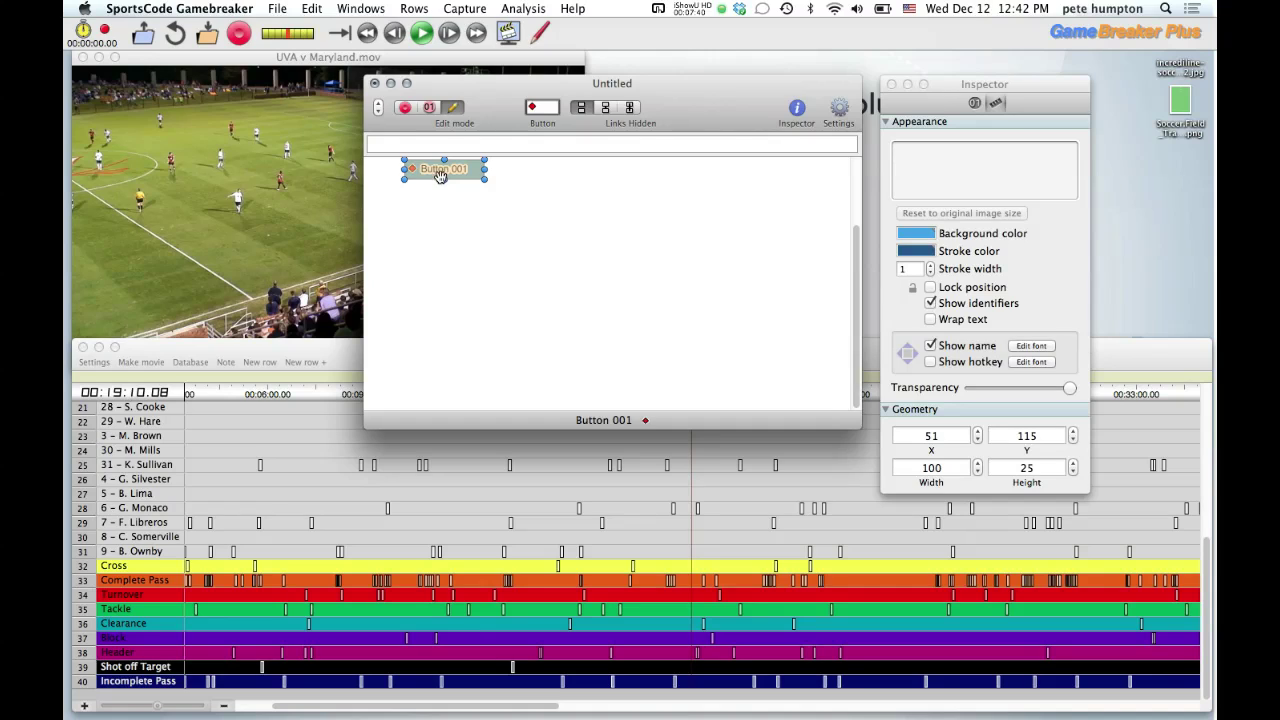
pyautogui.click(892, 84)
pyautogui.doubleClick(450, 176)
pyautogui.moveTo(422, 168); pyautogui.dragTo(416, 190)
# - Review the button's behaviour options: the button type choices, code name, tool tip and exclusive link
pyautogui.click(974, 103)
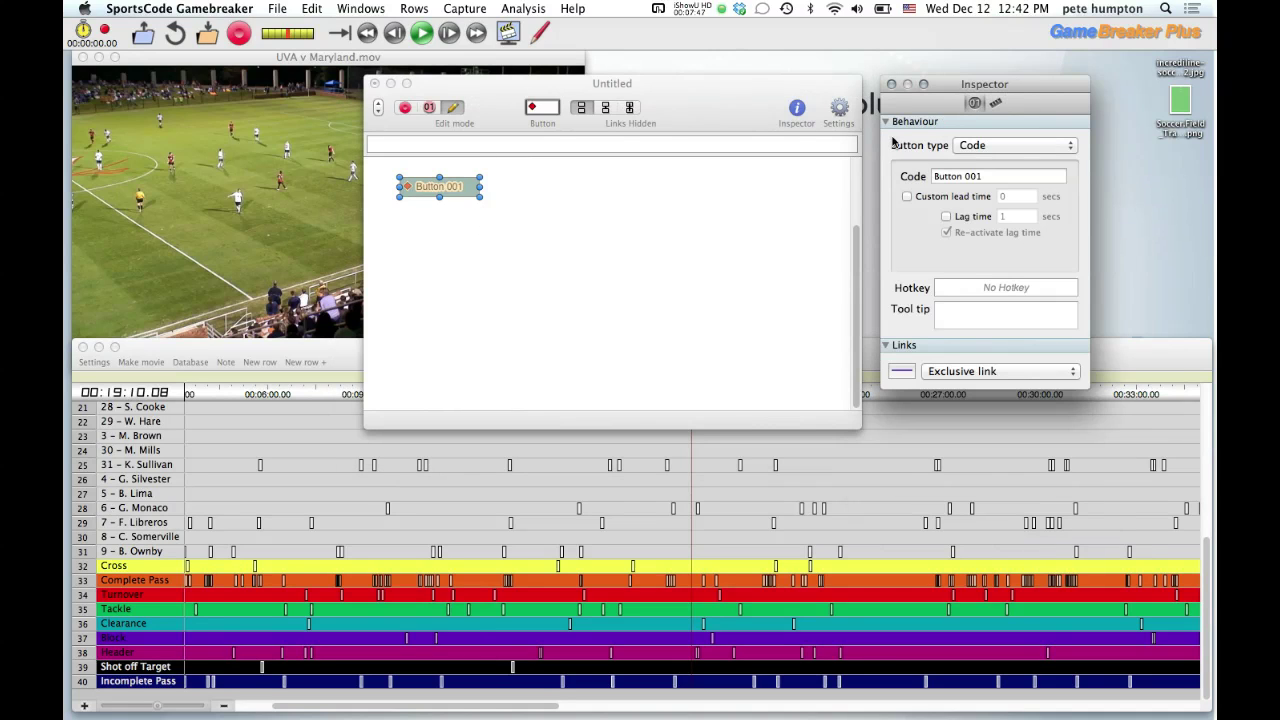
pyautogui.click(1000, 146)
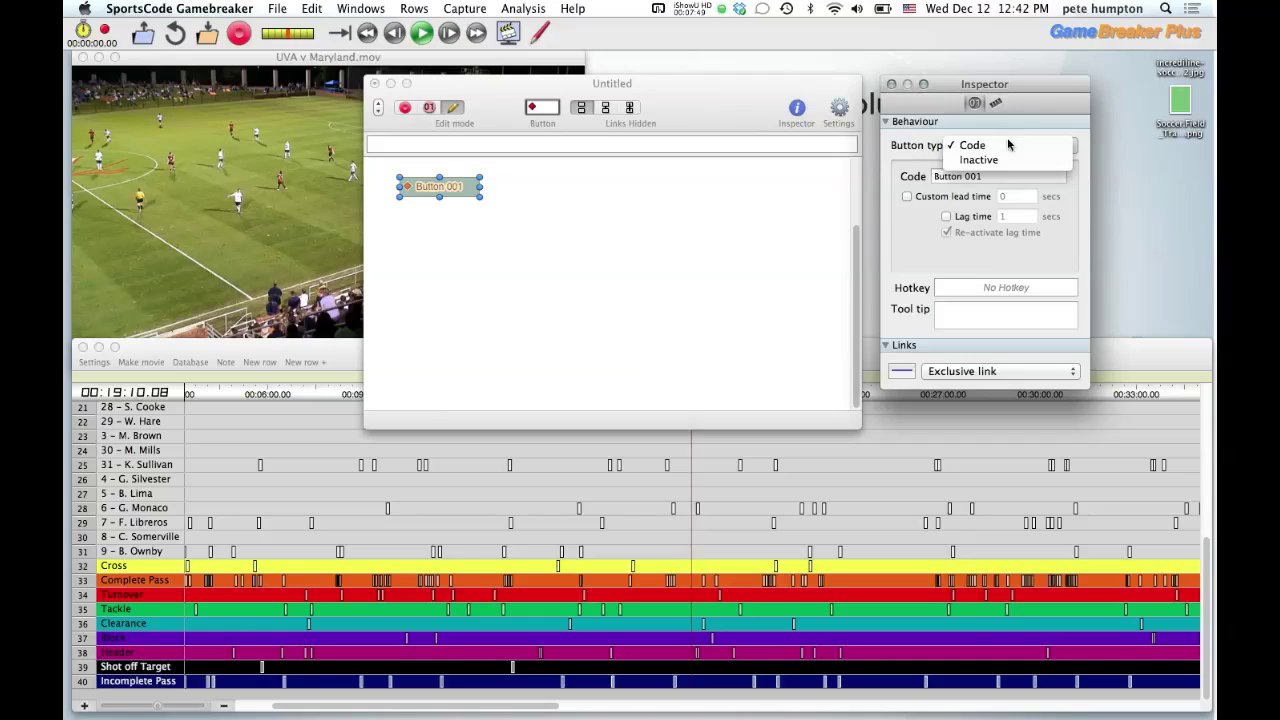
pyautogui.click(1008, 120)
pyautogui.click(992, 147)
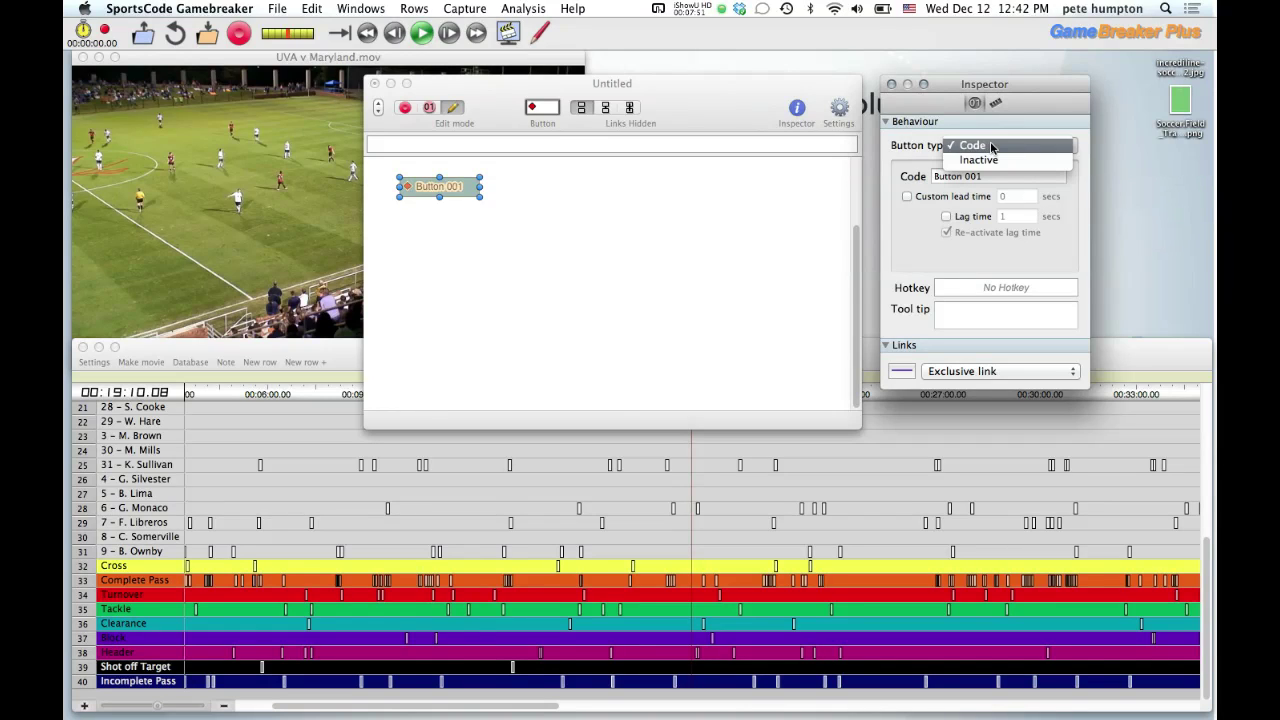
pyautogui.click(986, 131)
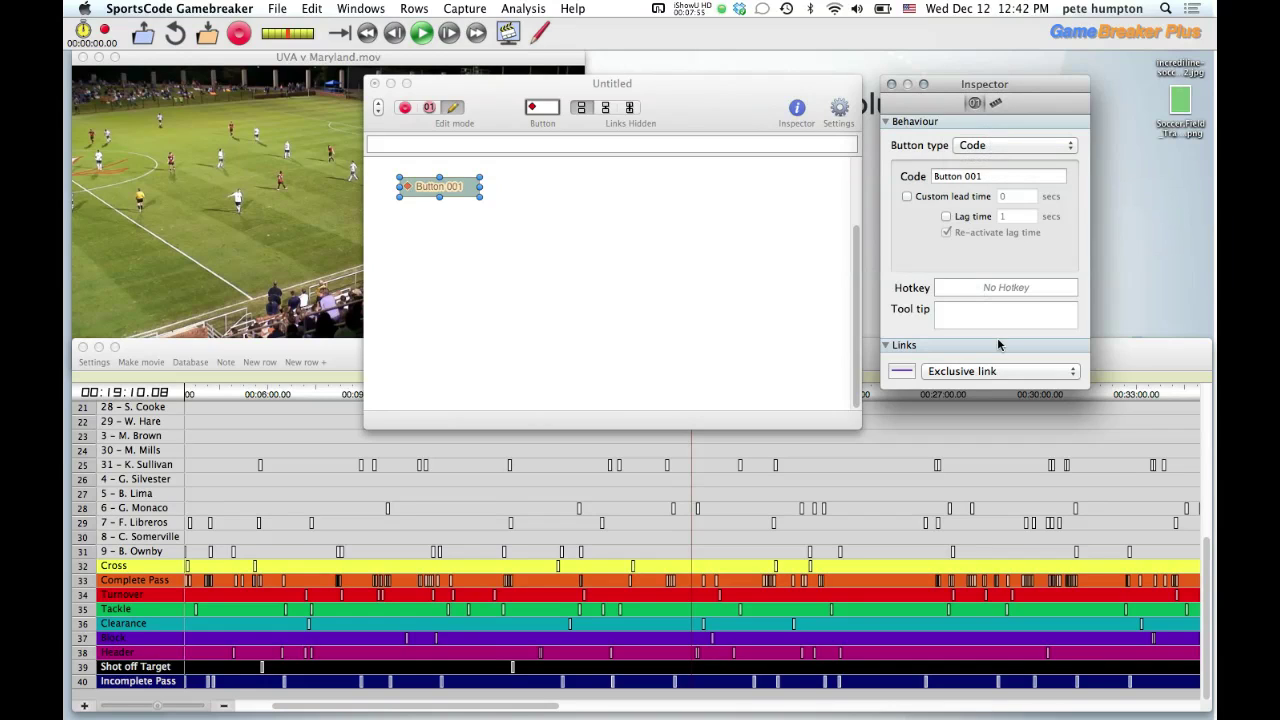
pyautogui.click(986, 147)
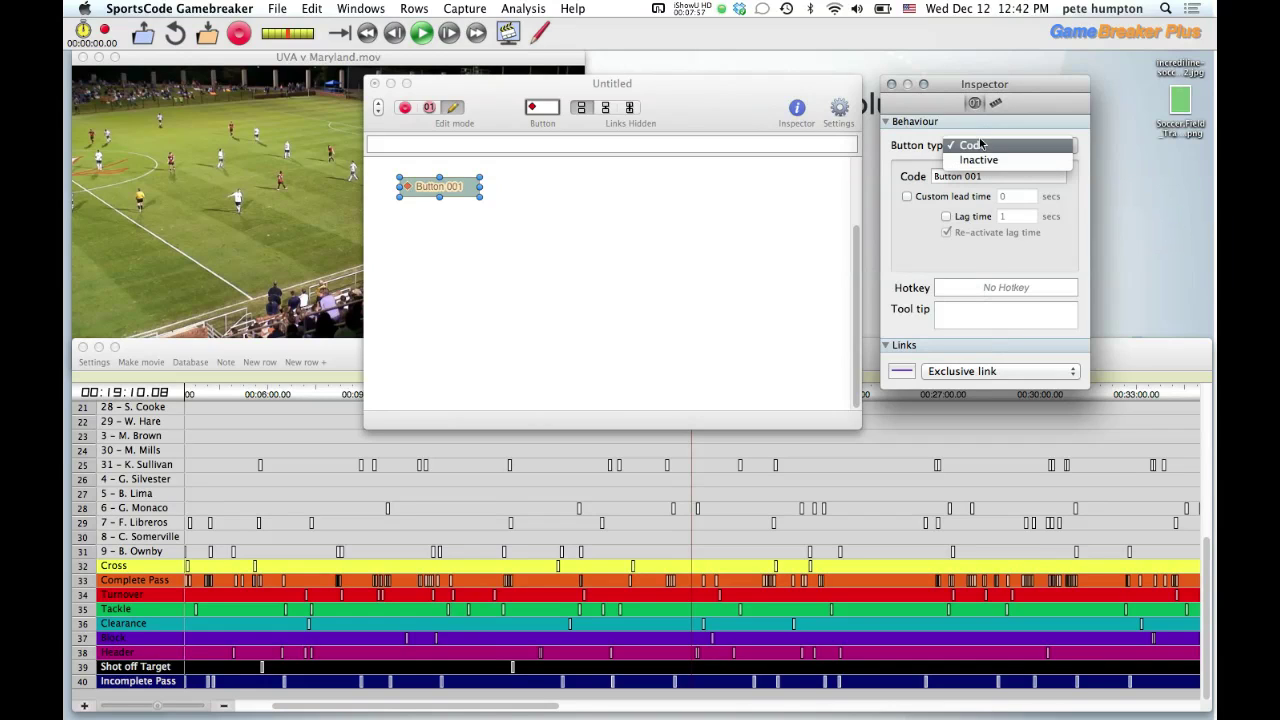
pyautogui.click(981, 147)
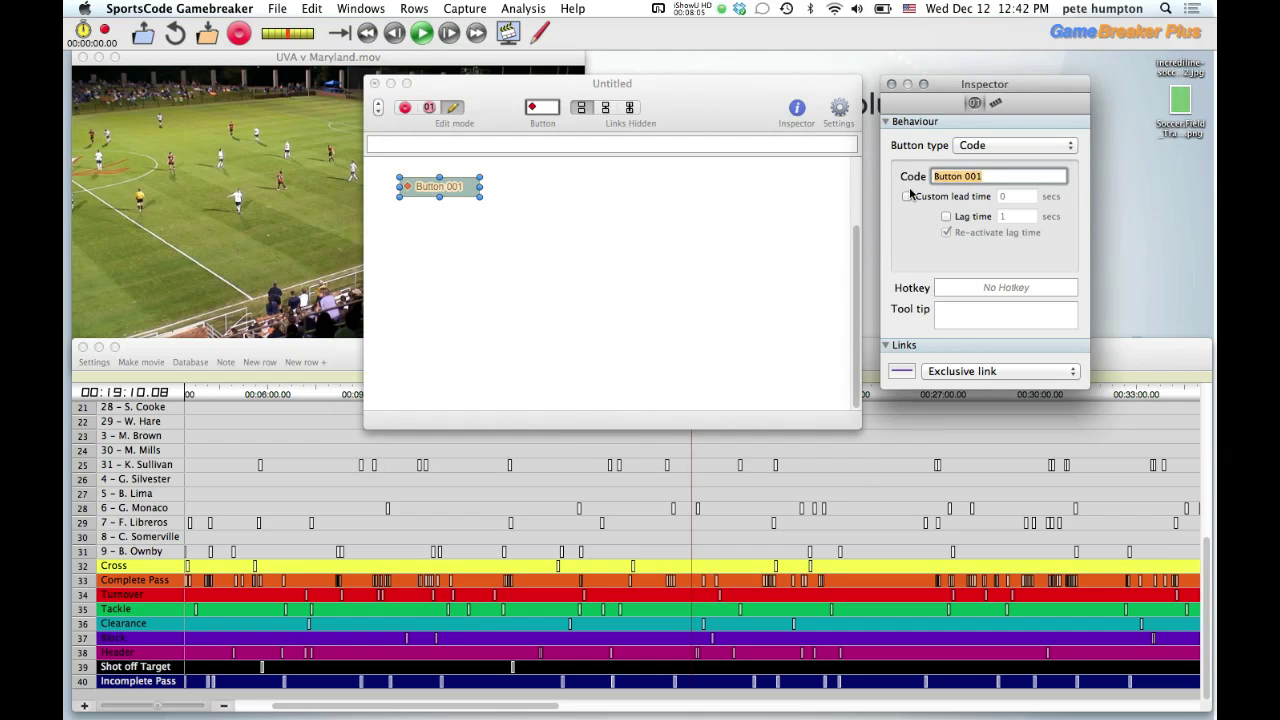
pyautogui.click(998, 148)
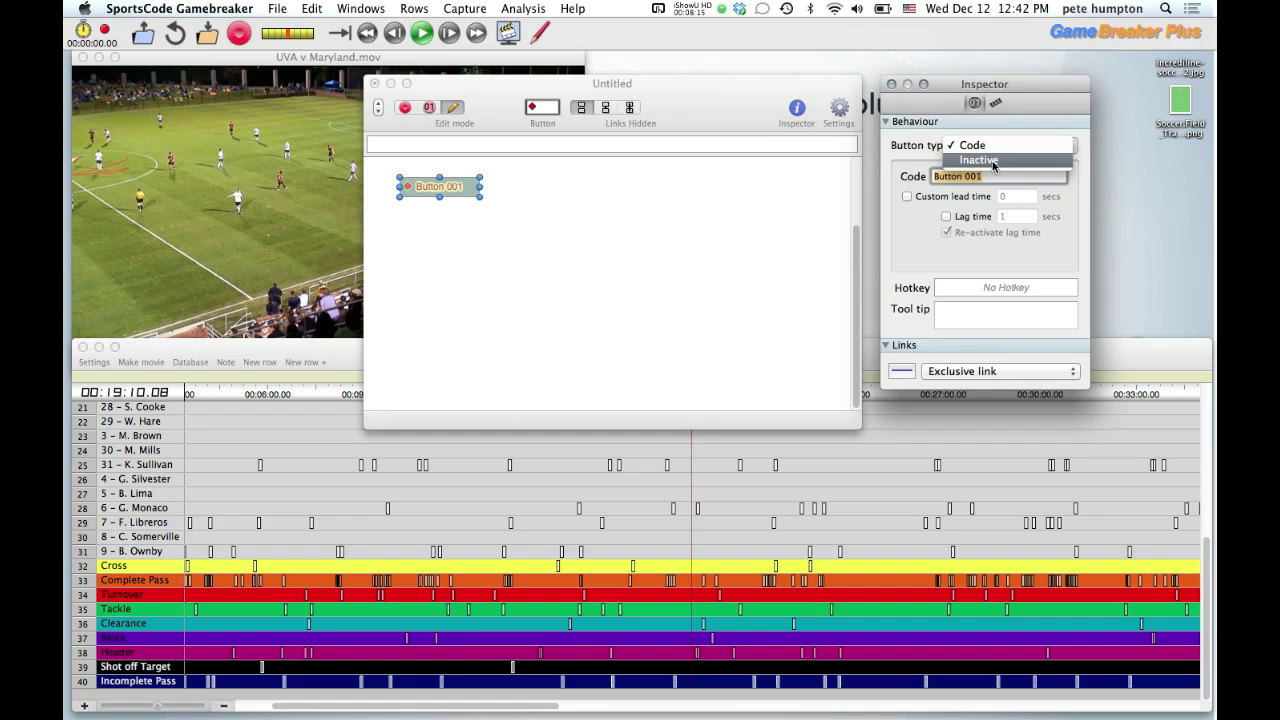
pyautogui.click(994, 122)
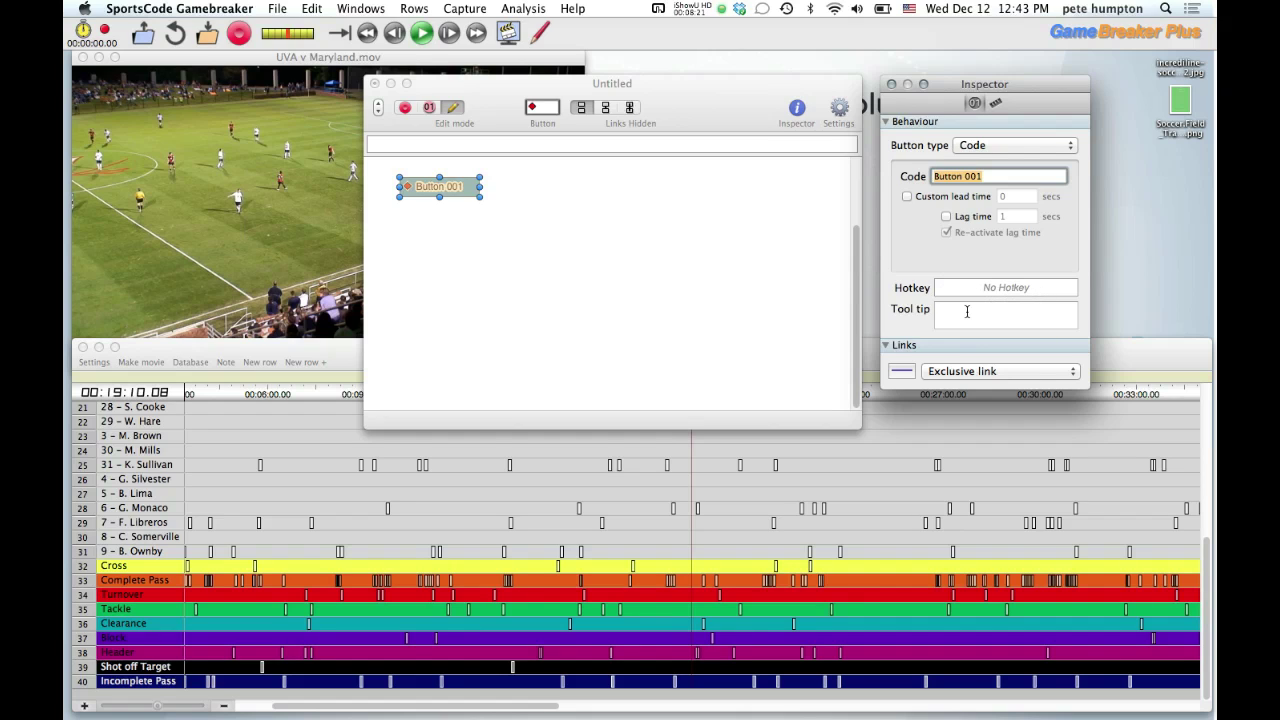
pyautogui.click(966, 311)
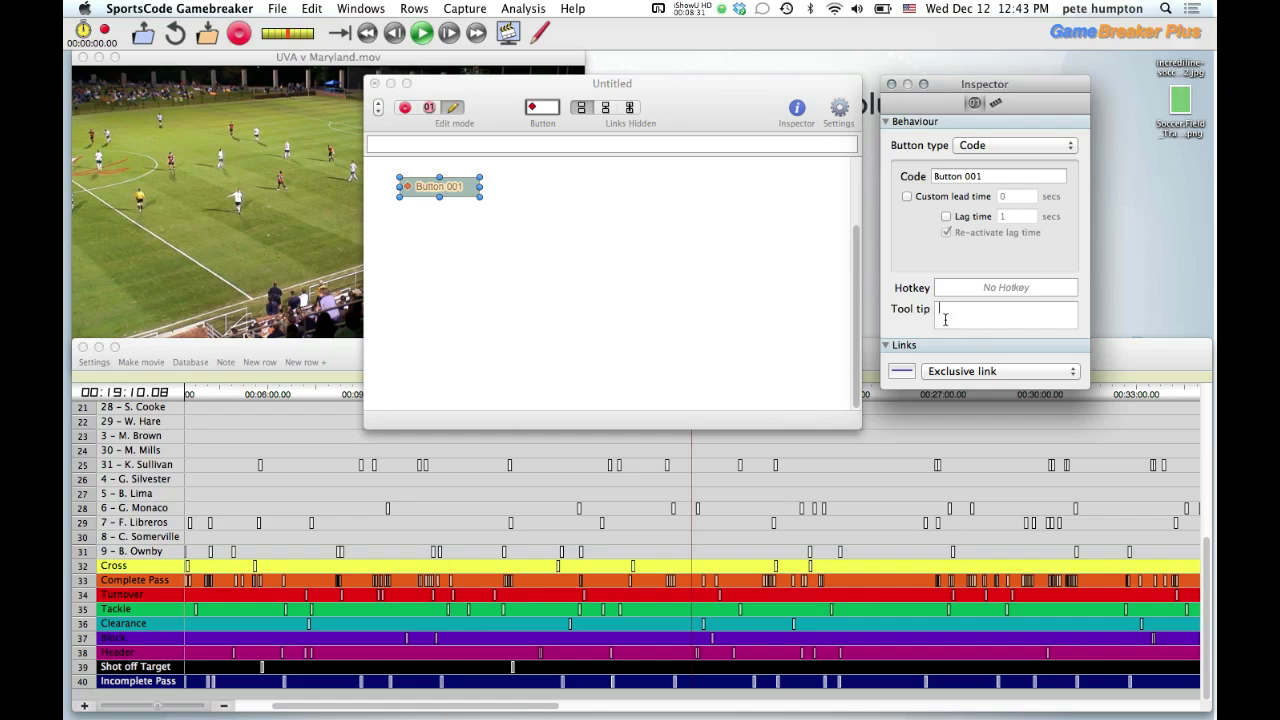
pyautogui.click(976, 374)
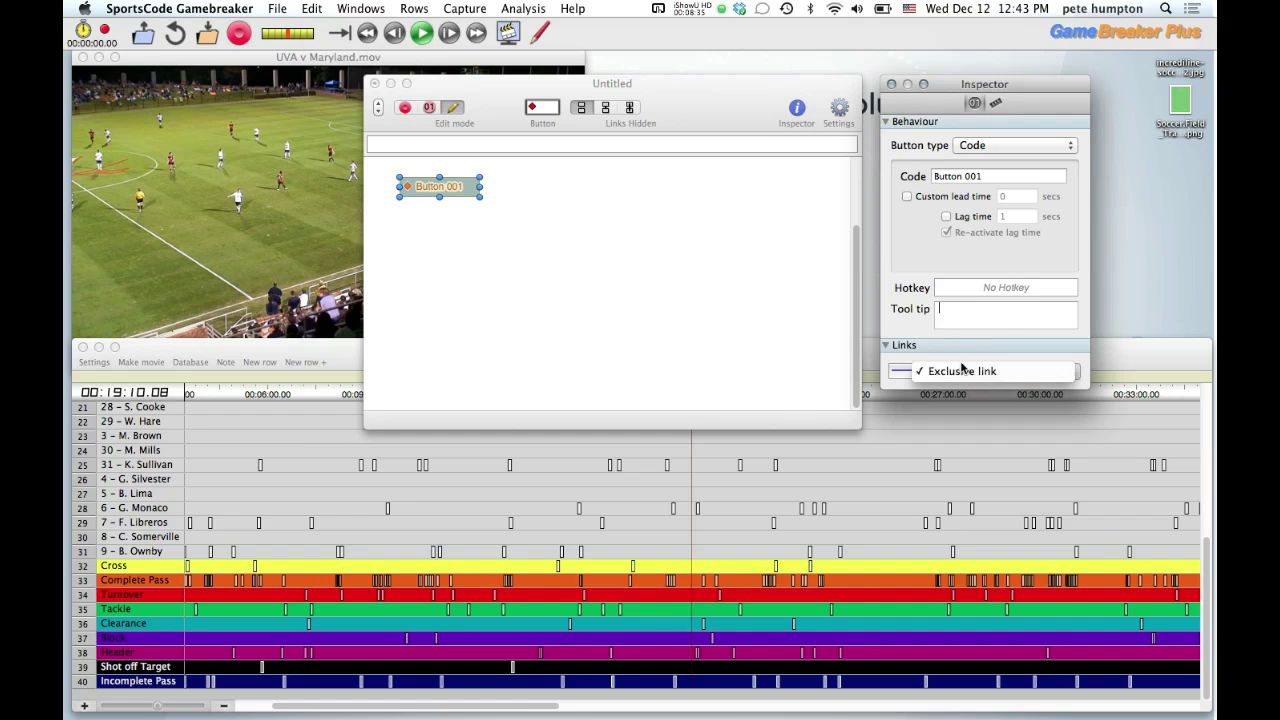
# - Add a second code button beside the first and give it an exclusive link to Button 001
pyautogui.click(550, 108)
pyautogui.moveTo(550, 108); pyautogui.dragTo(563, 196)
pyautogui.click(996, 371)
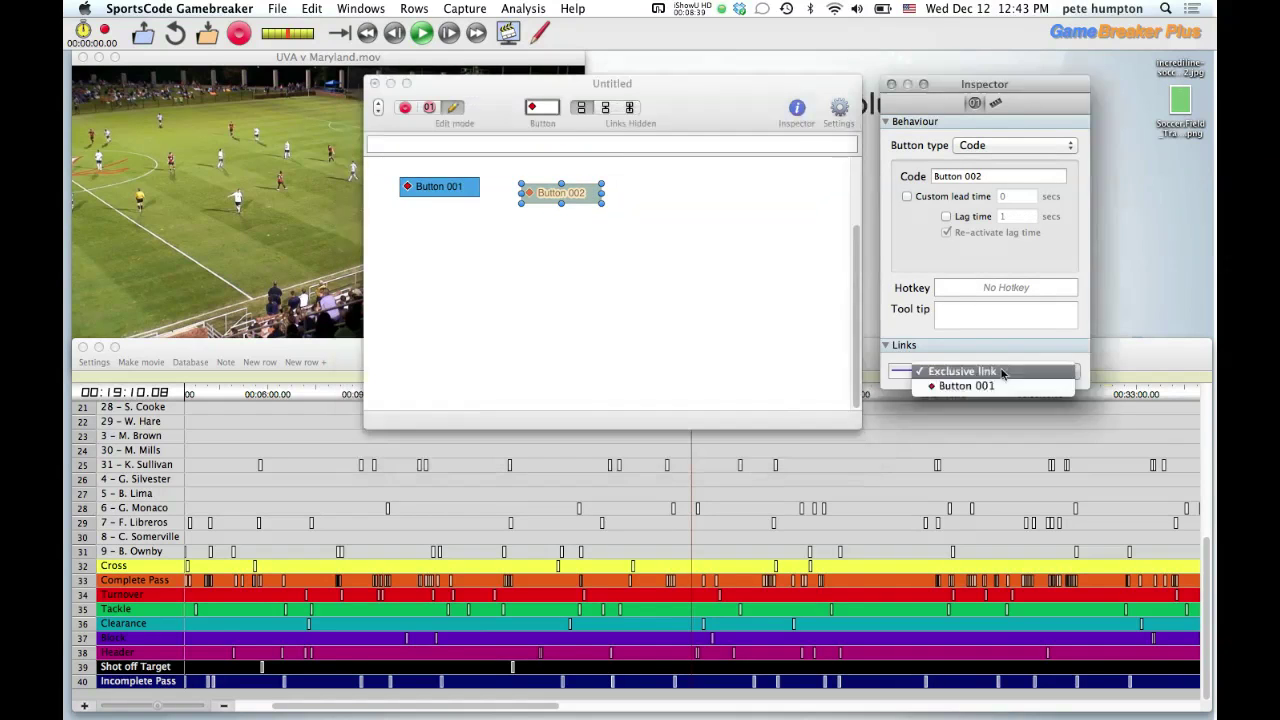
pyautogui.click(995, 387)
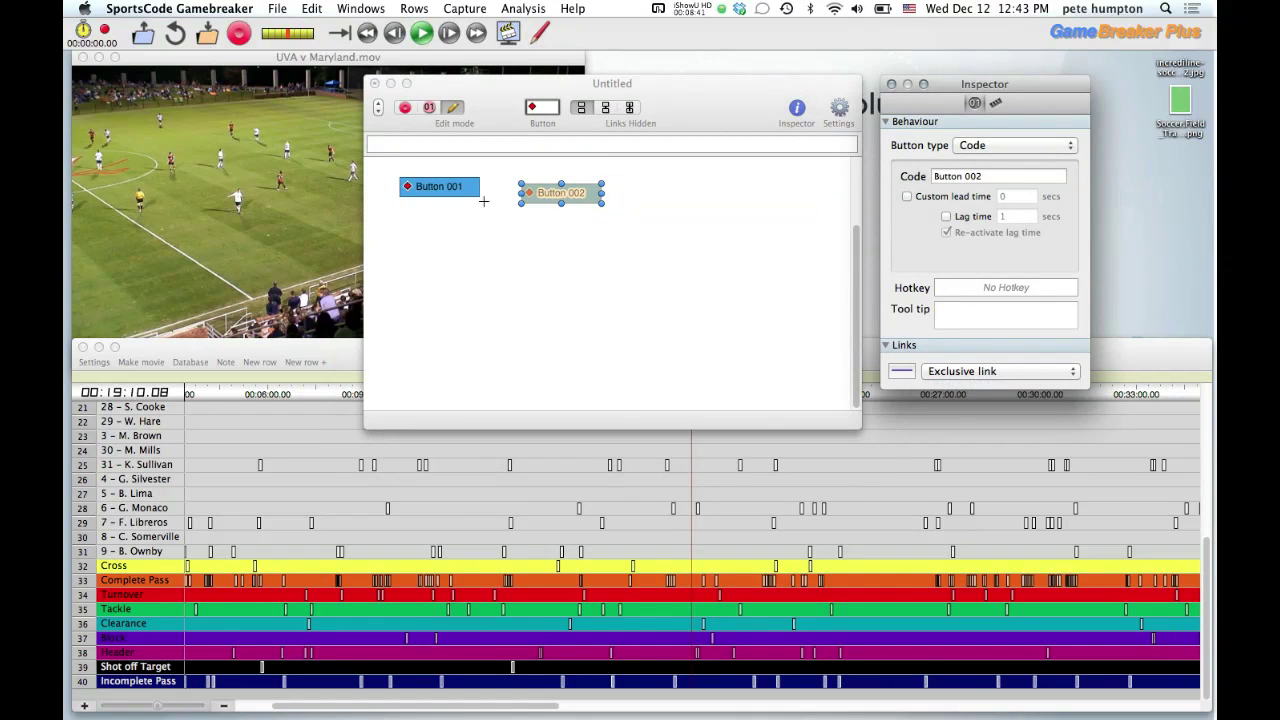
# - Preview the link between the buttons with Links Below and Links Above, and return to Links Hidden
pyautogui.click(584, 110)
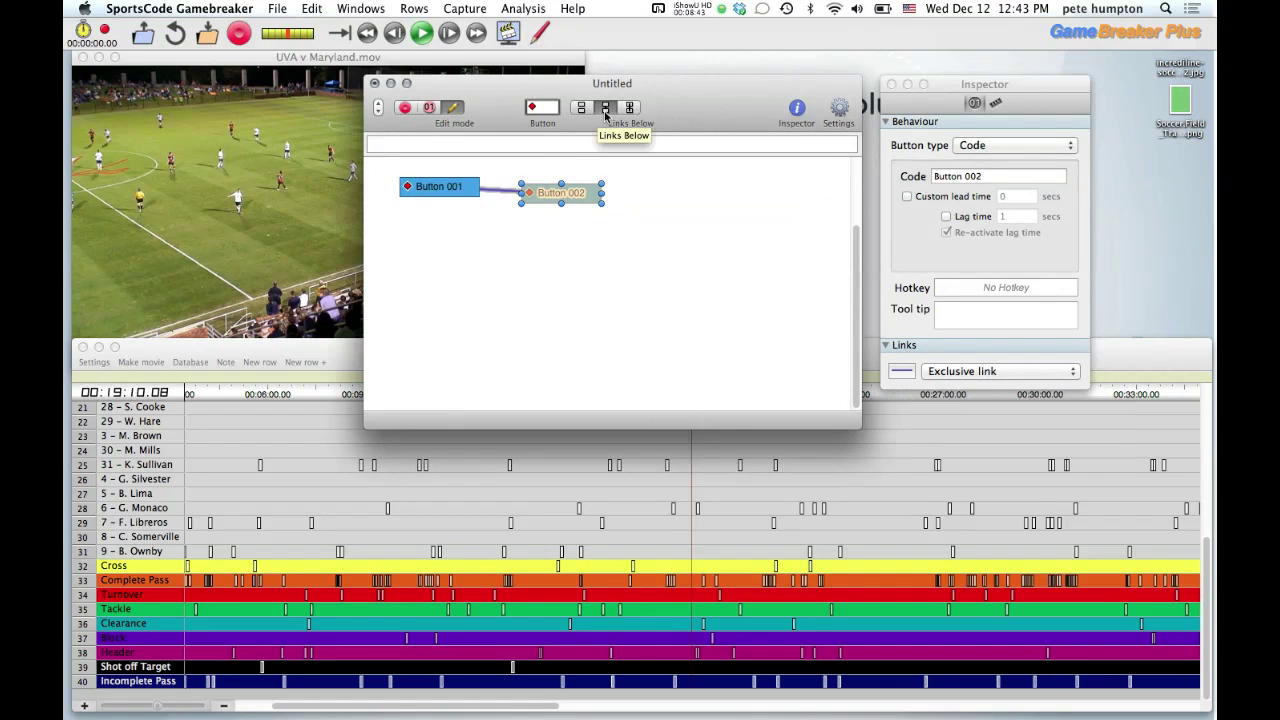
pyautogui.click(586, 114)
pyautogui.click(629, 107)
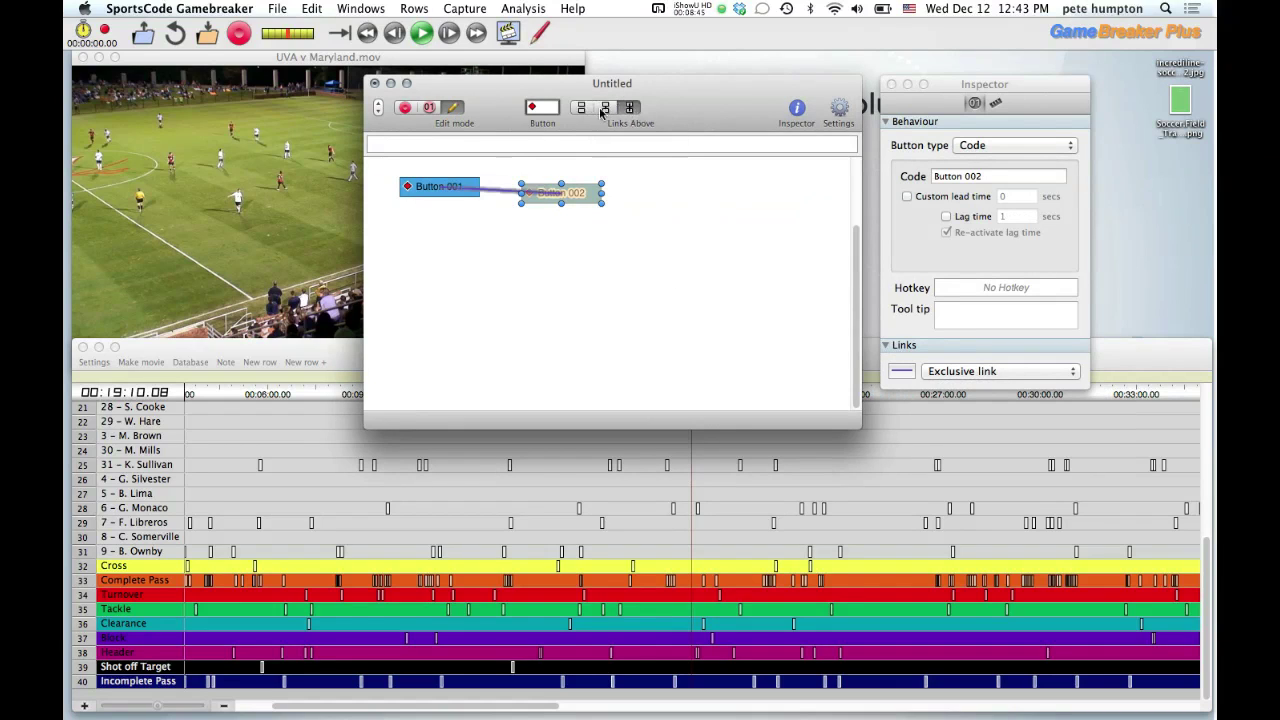
pyautogui.click(590, 112)
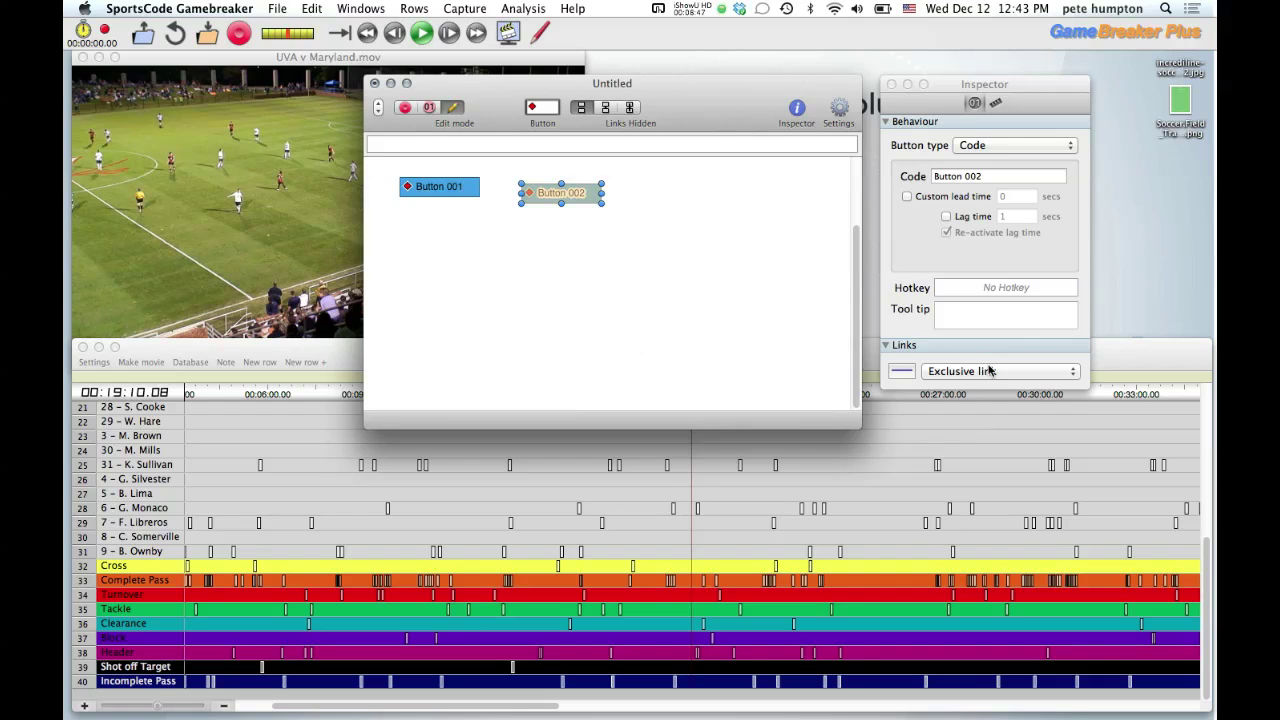
# - Show the appearance settings, resize Button 002 to about 89 by 102 and move it to about X 195, Y 183
pyautogui.click(999, 105)
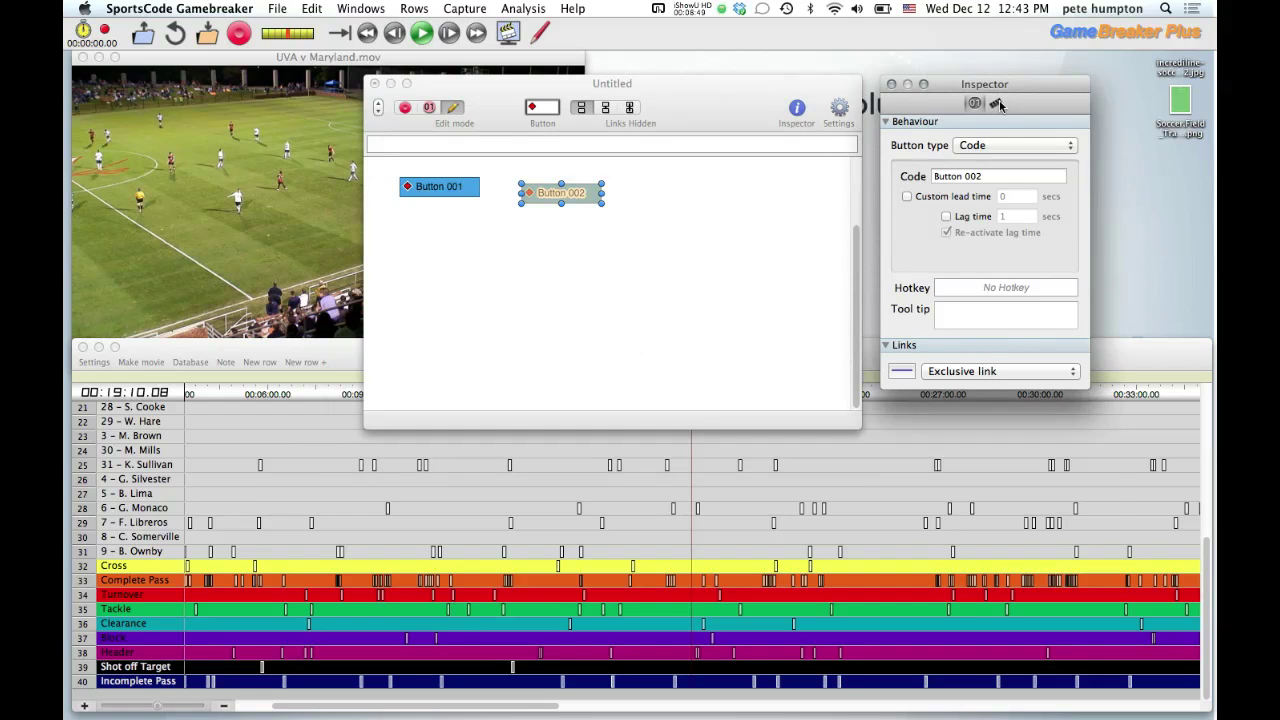
pyautogui.click(999, 105)
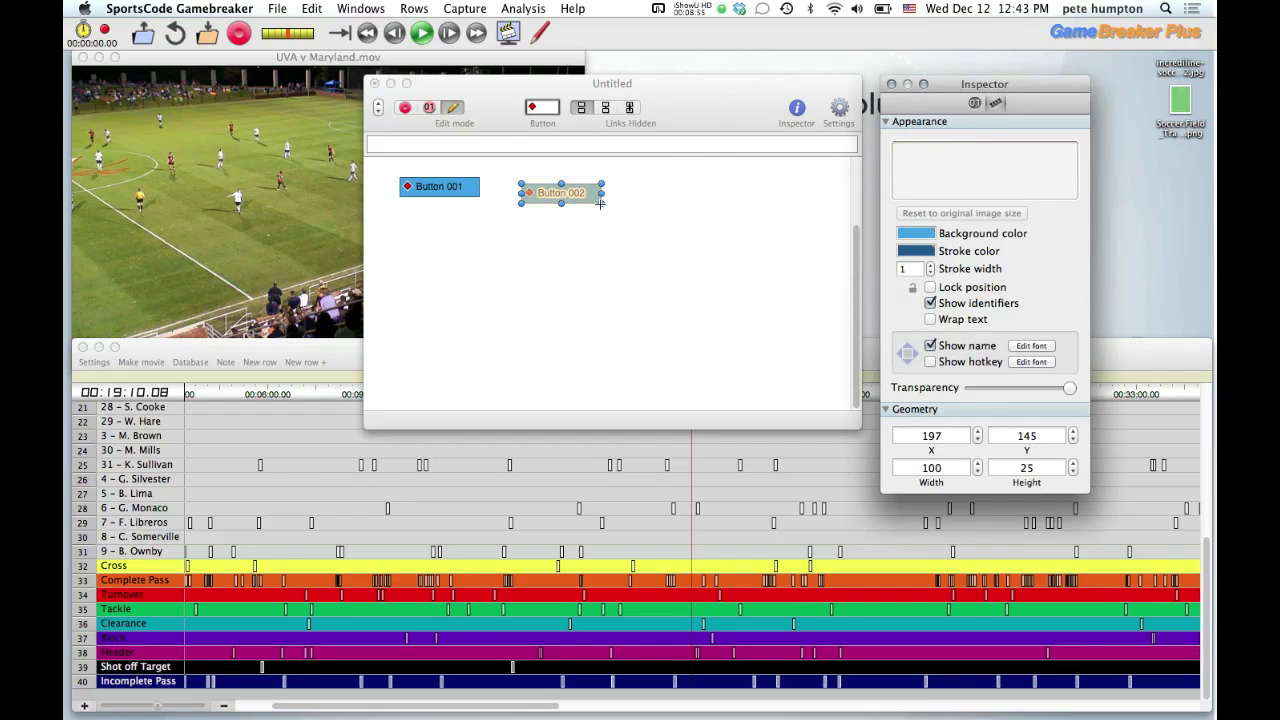
pyautogui.moveTo(600, 203); pyautogui.dragTo(593, 272)
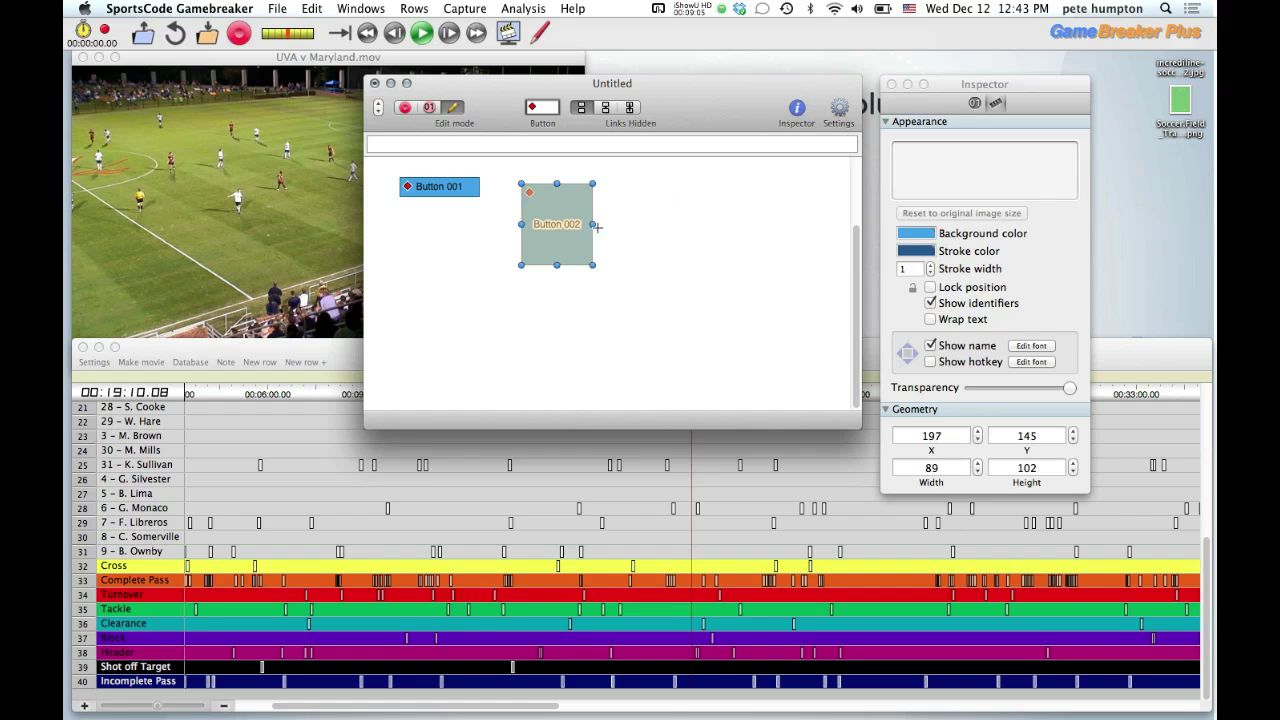
pyautogui.moveTo(567, 224); pyautogui.dragTo(567, 250)
pyautogui.moveTo(567, 253); pyautogui.dragTo(566, 254)
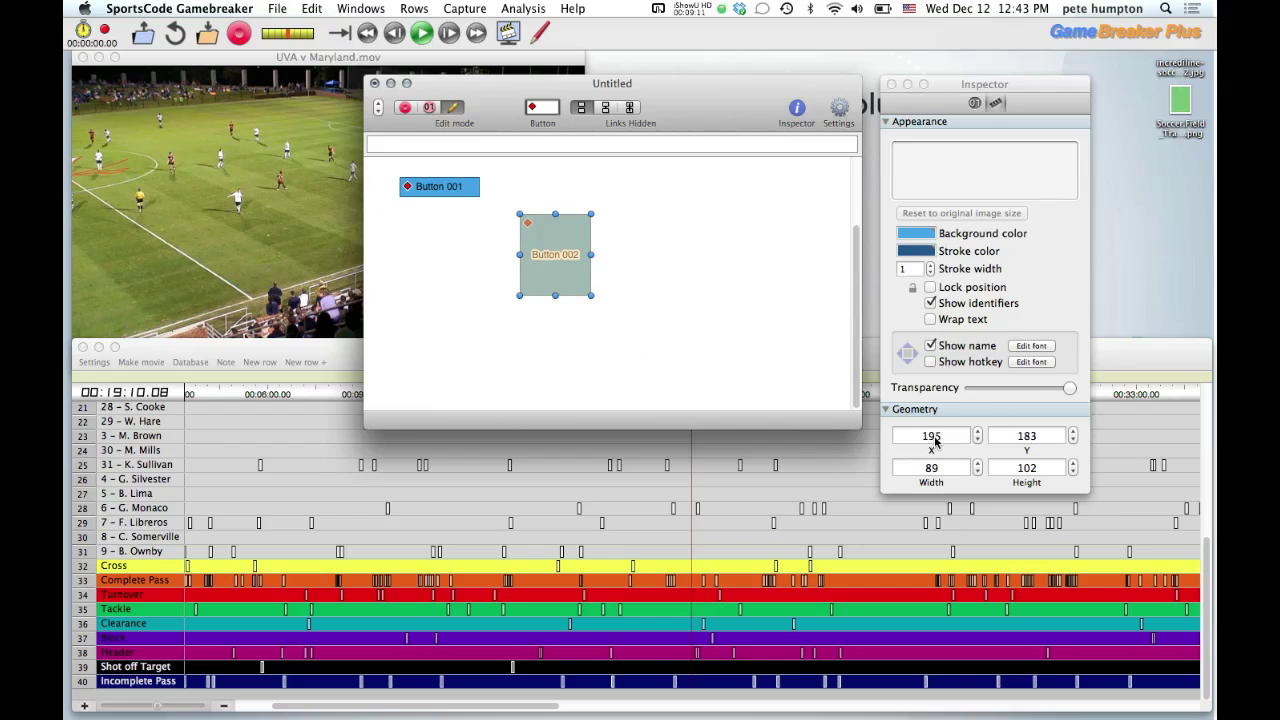
# - Select both buttons and set their shared X position to 120
pyautogui.click(932, 436)
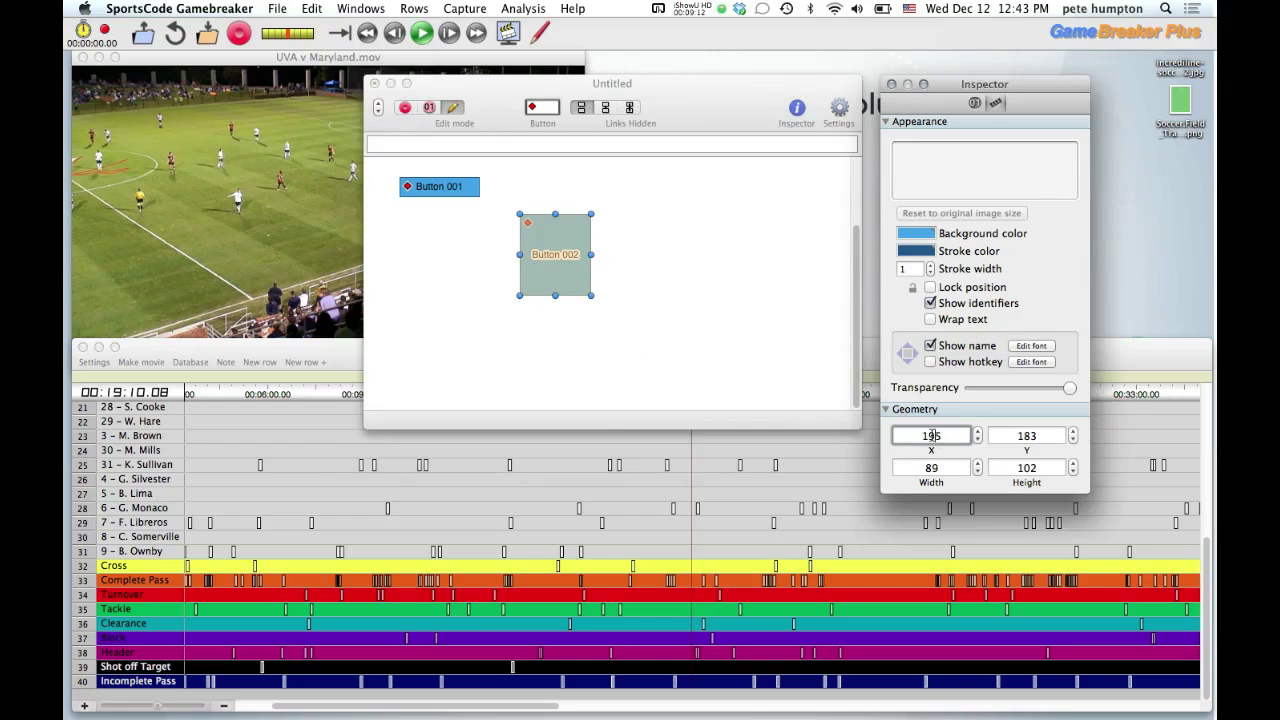
pyautogui.keyDown('shift'); pyautogui.click(461, 186); pyautogui.keyUp('shift')
pyautogui.click(461, 205)
pyautogui.click(461, 190)
pyautogui.keyDown('shift'); pyautogui.click(542, 250); pyautogui.keyUp('shift')
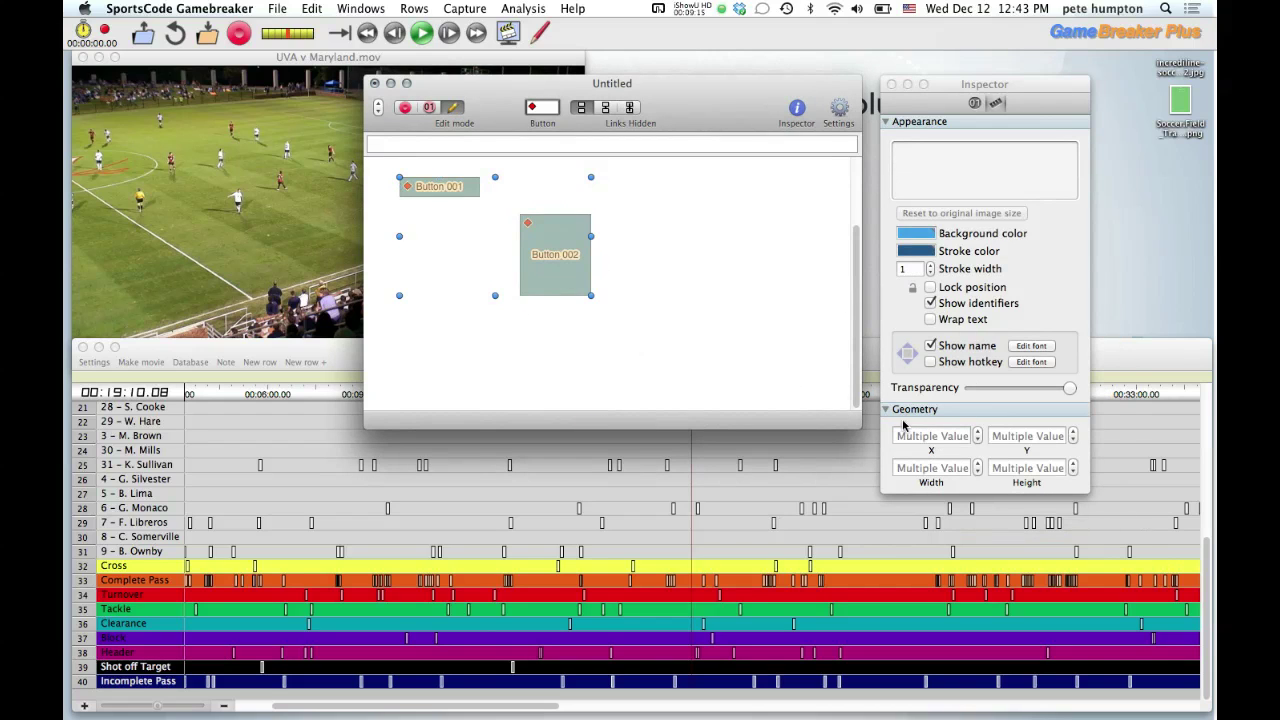
pyautogui.click(963, 440)
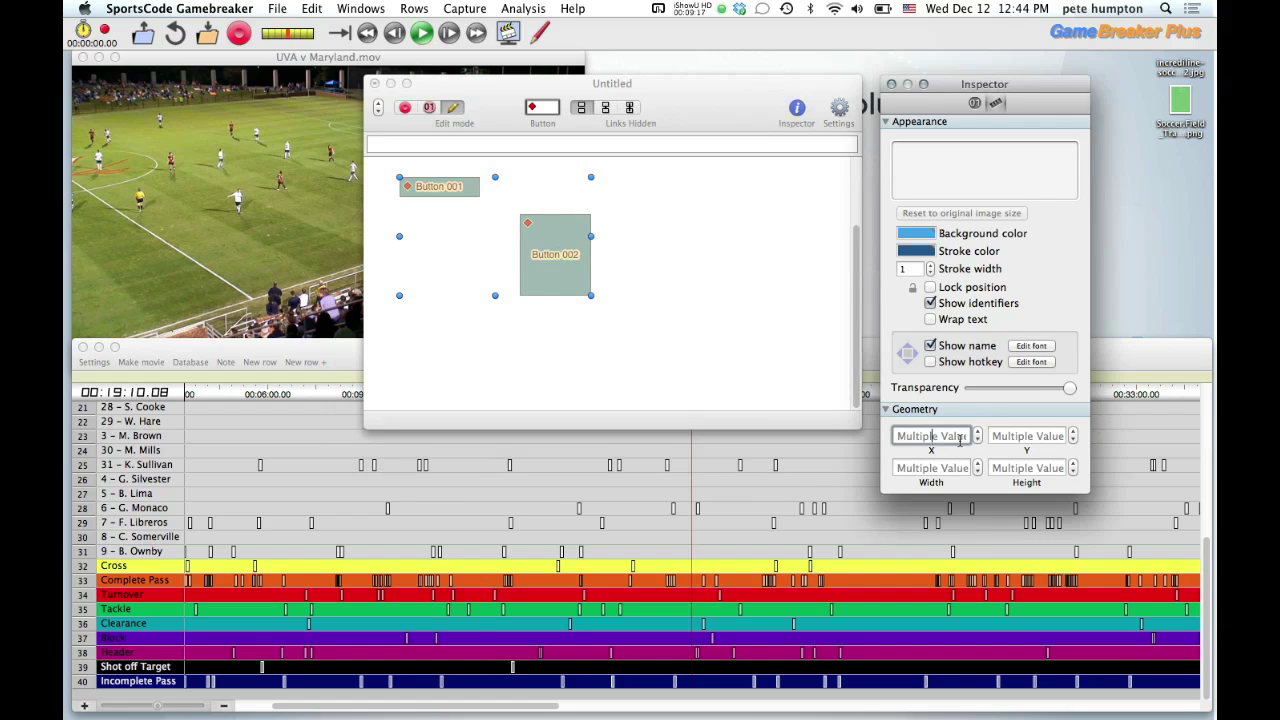
pyautogui.write('120')
pyautogui.press('Return')
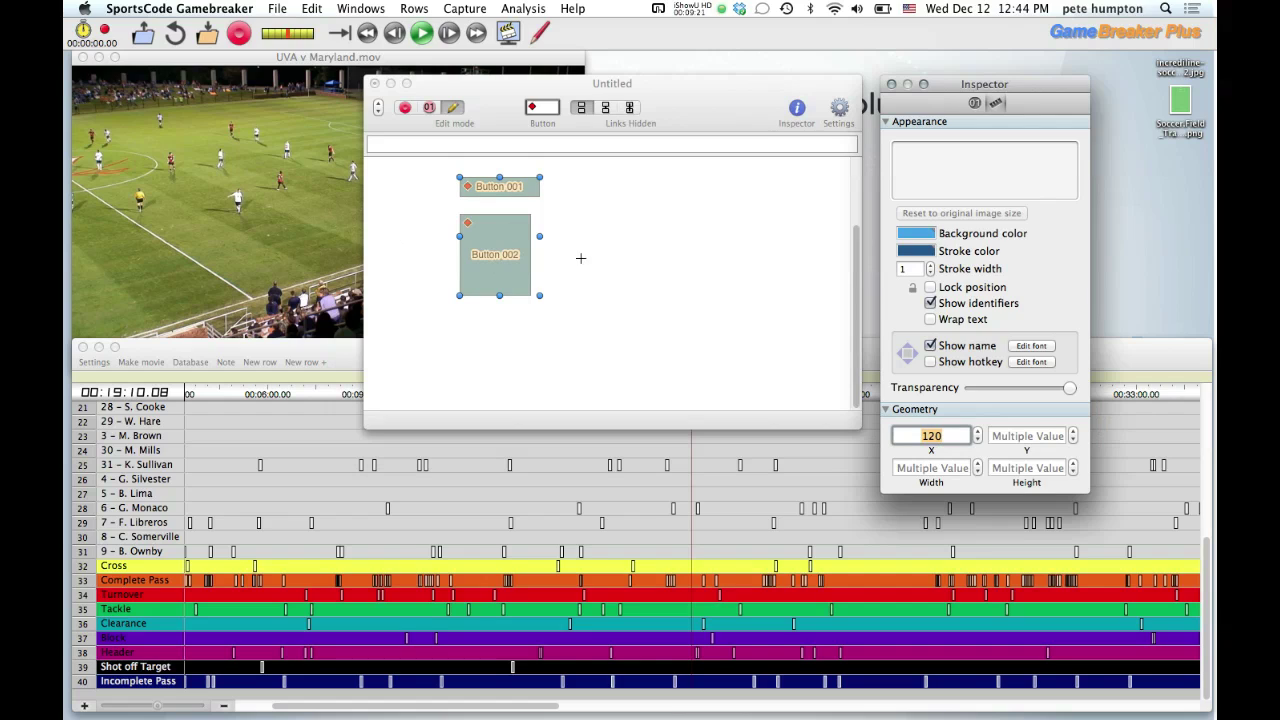
# - Set the width and height of both selected buttons to 80
pyautogui.click(917, 468)
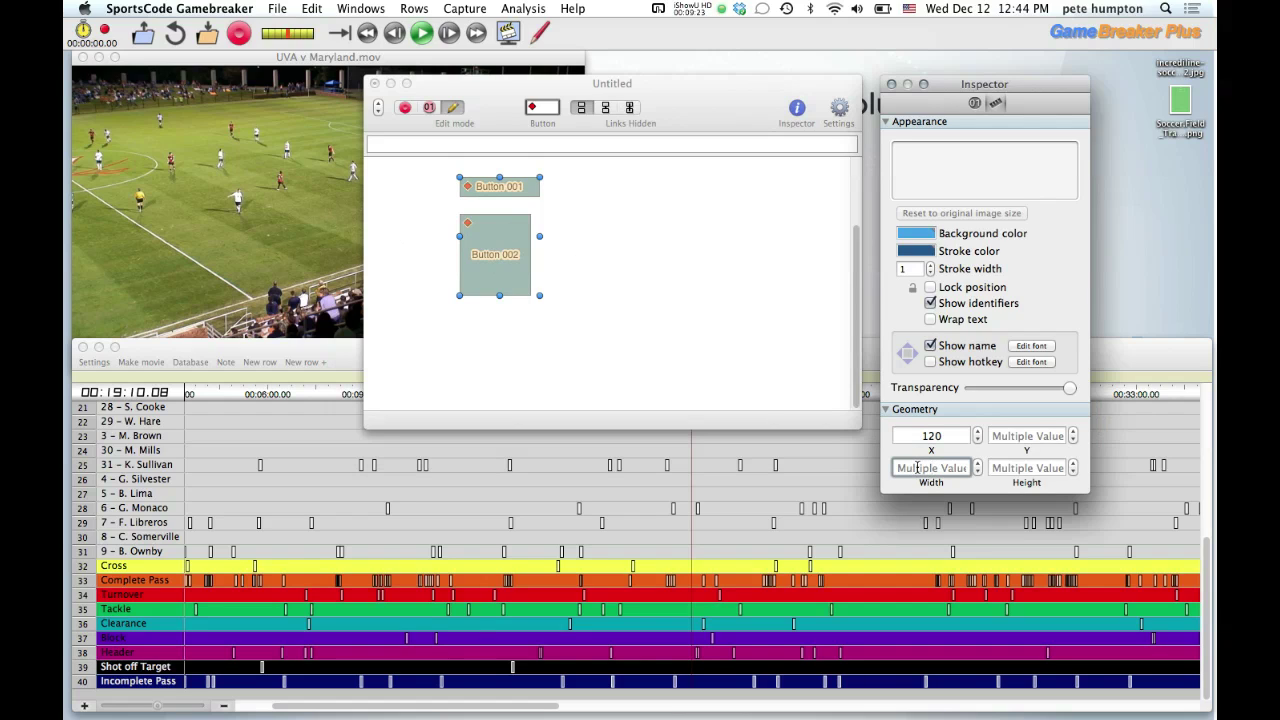
pyautogui.write('80')
pyautogui.press('Tab')
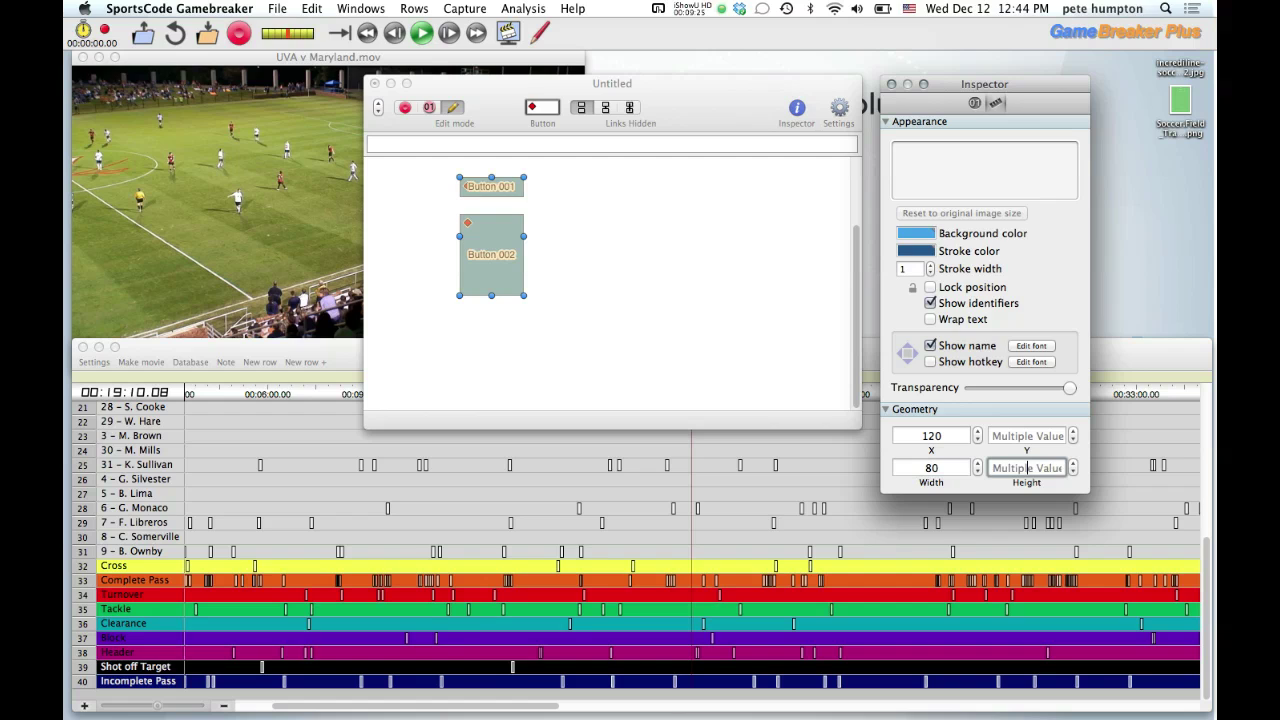
pyautogui.write('80')
pyautogui.press('Return')
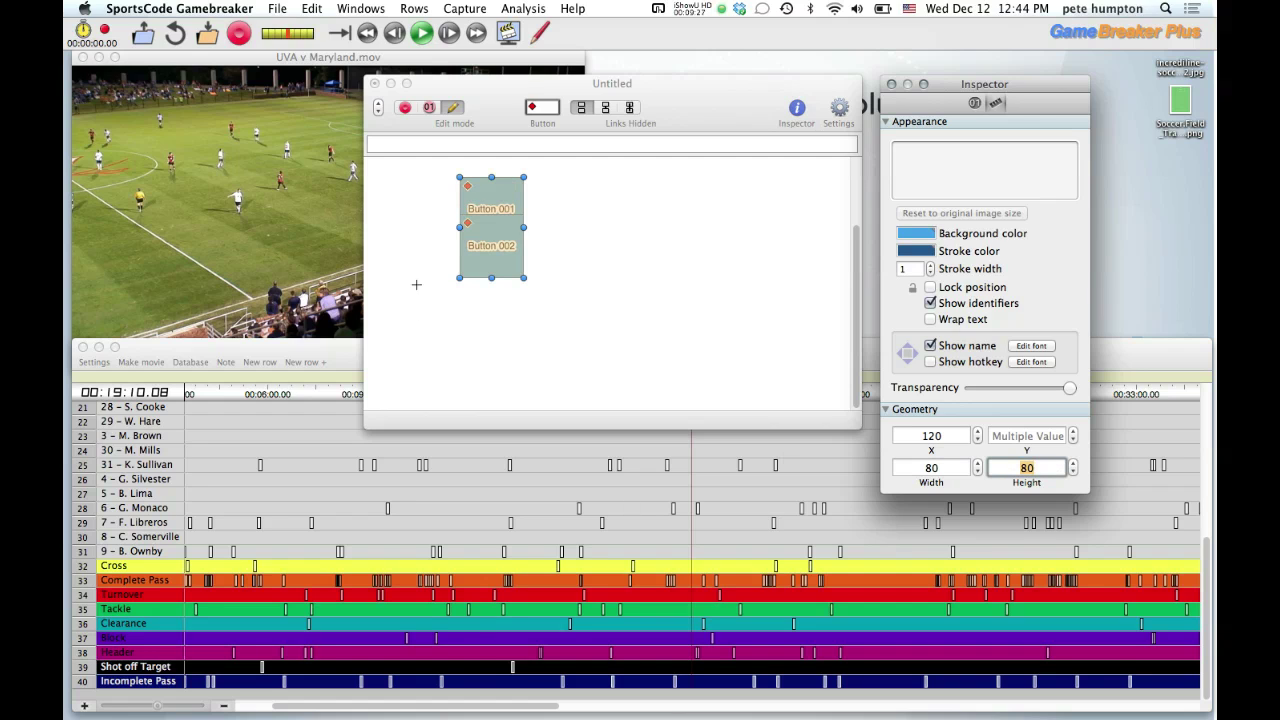
# - Separate the buttons so Button 001 is at about Y 169 and Button 002 at about Y 266, and align Button 002 to X 122
pyautogui.moveTo(469, 259); pyautogui.dragTo(506, 322)
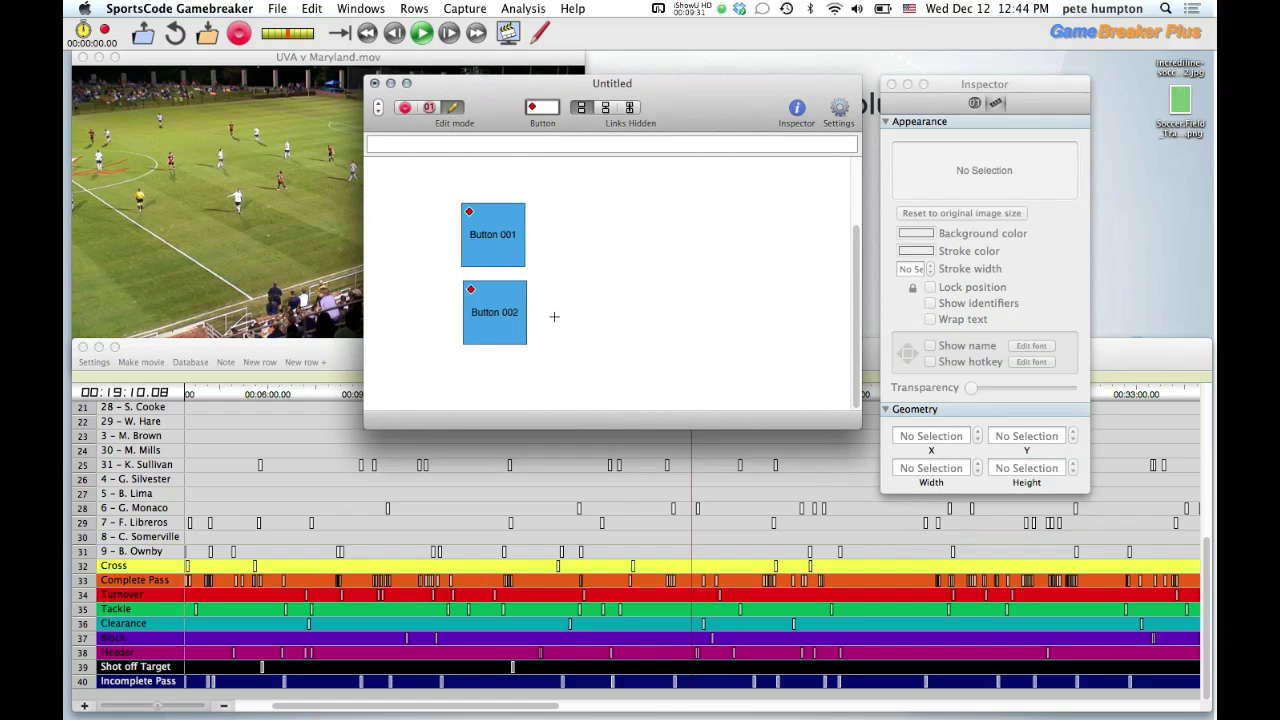
pyautogui.click(477, 302)
pyautogui.click(491, 250)
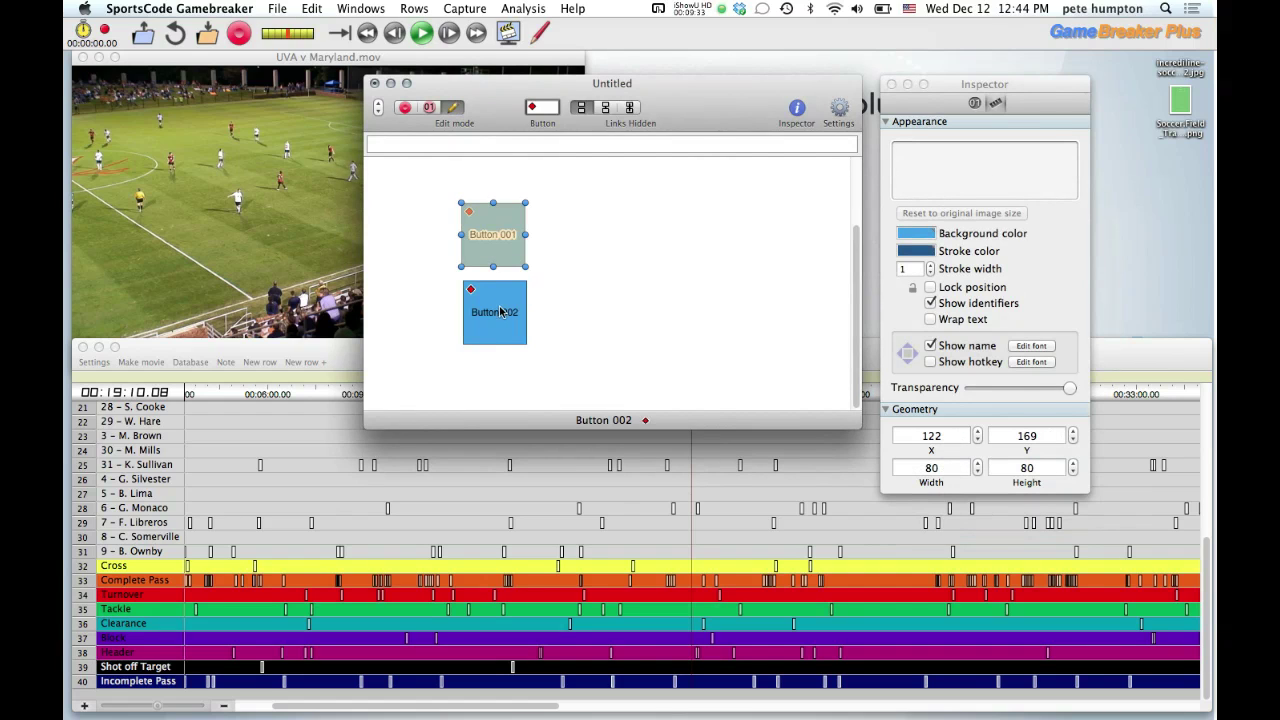
pyautogui.click(500, 312)
pyautogui.click(978, 441)
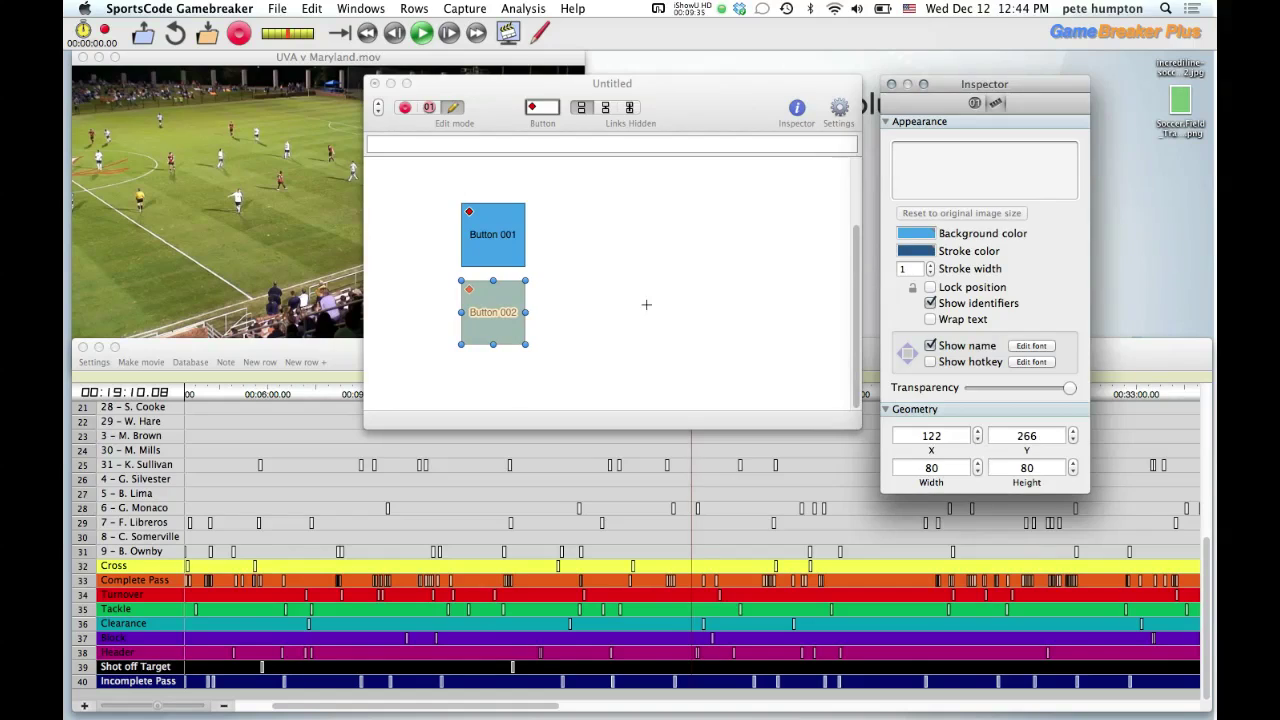
pyautogui.click(527, 241)
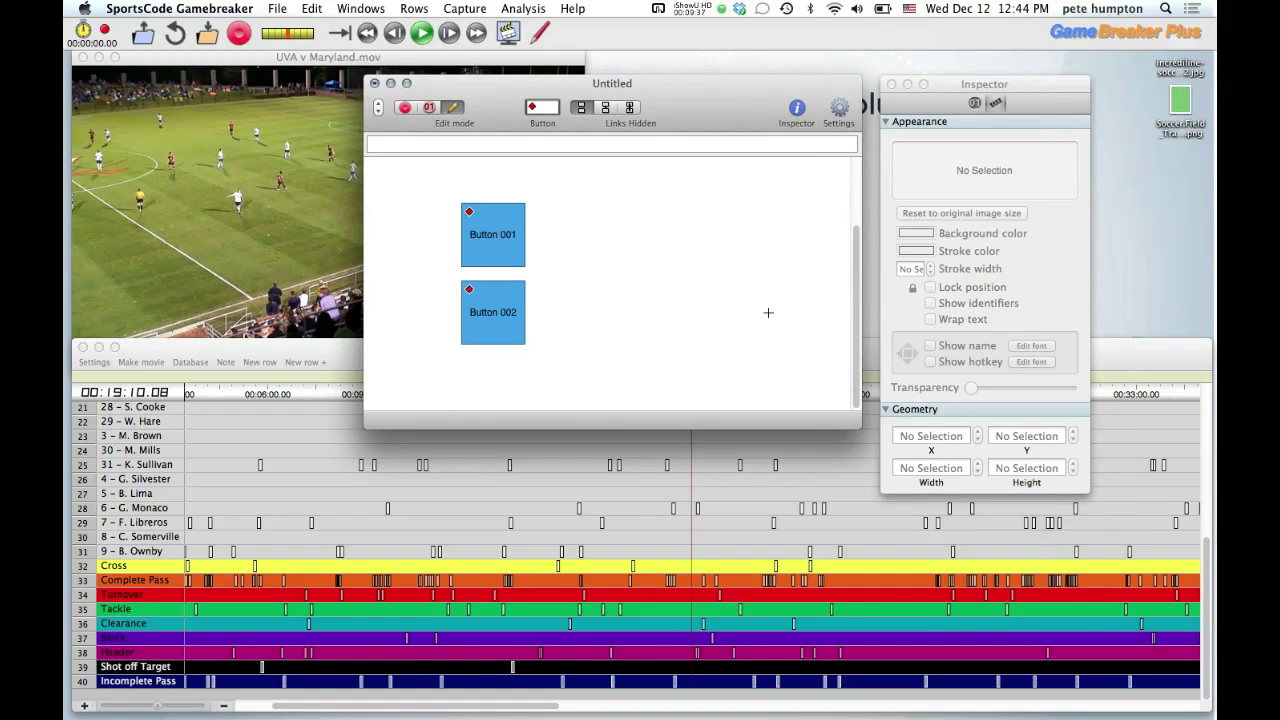
# - Add the white soccer pitch image from the desktop as a code button, enlarge it to about 224 by 210 and position it beside the two buttons
pyautogui.click(495, 240)
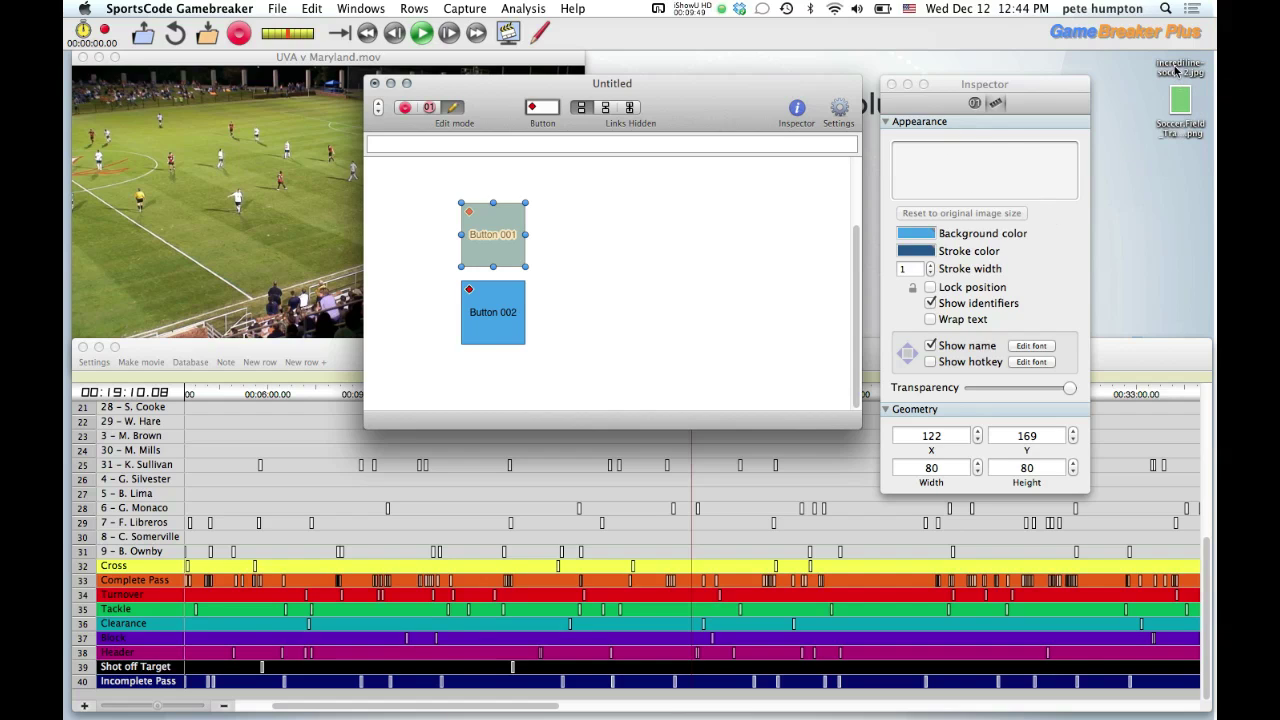
pyautogui.moveTo(1176, 70); pyautogui.dragTo(715, 242)
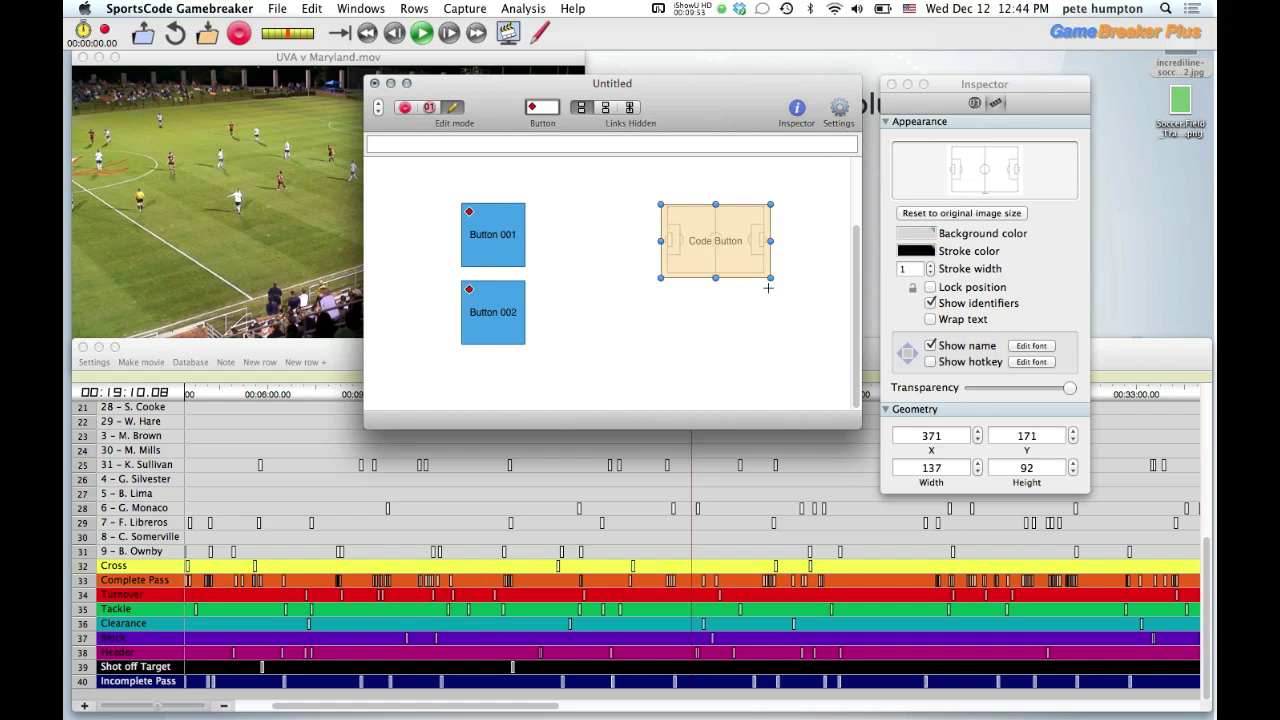
pyautogui.moveTo(770, 279); pyautogui.dragTo(839, 372)
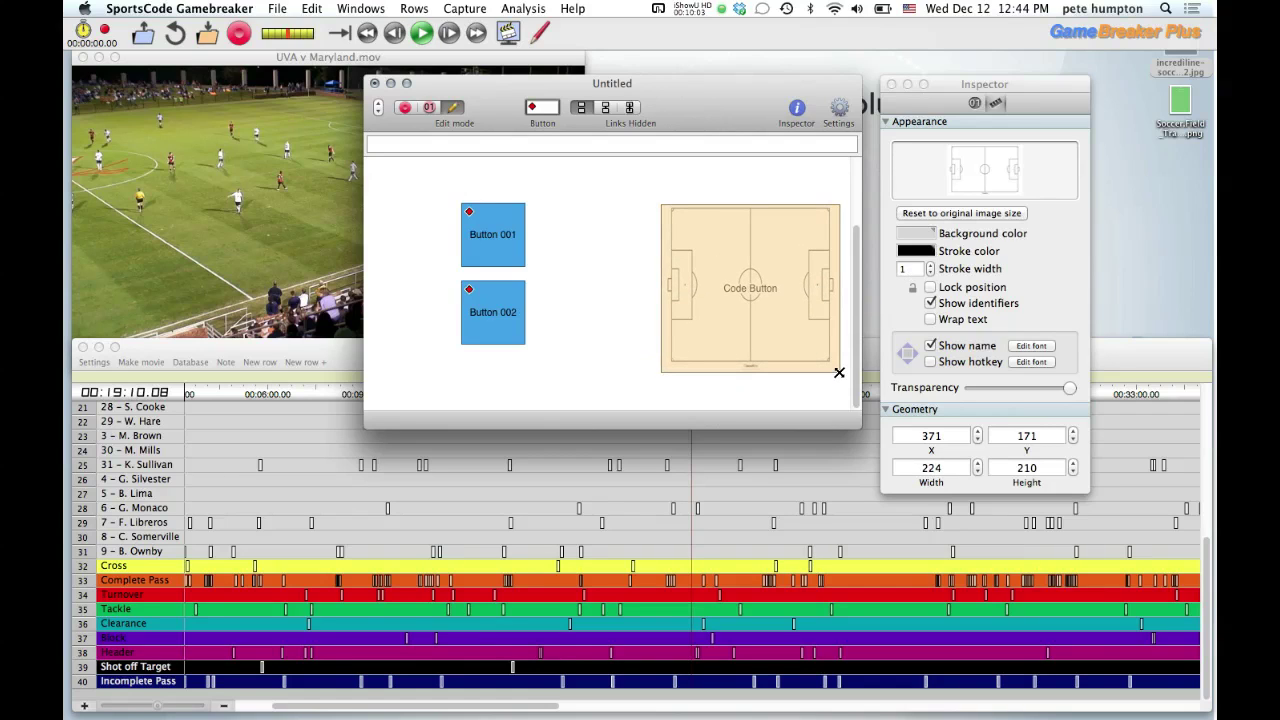
pyautogui.moveTo(803, 294); pyautogui.dragTo(701, 260)
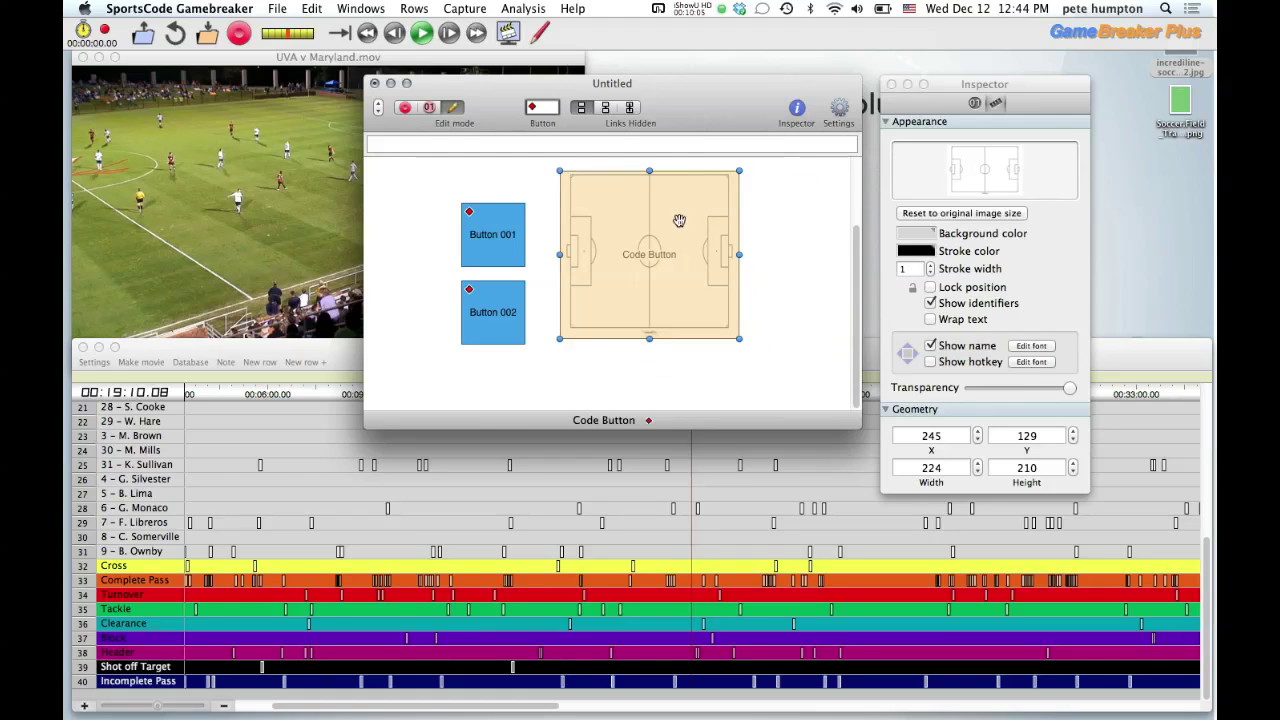
pyautogui.click(818, 275)
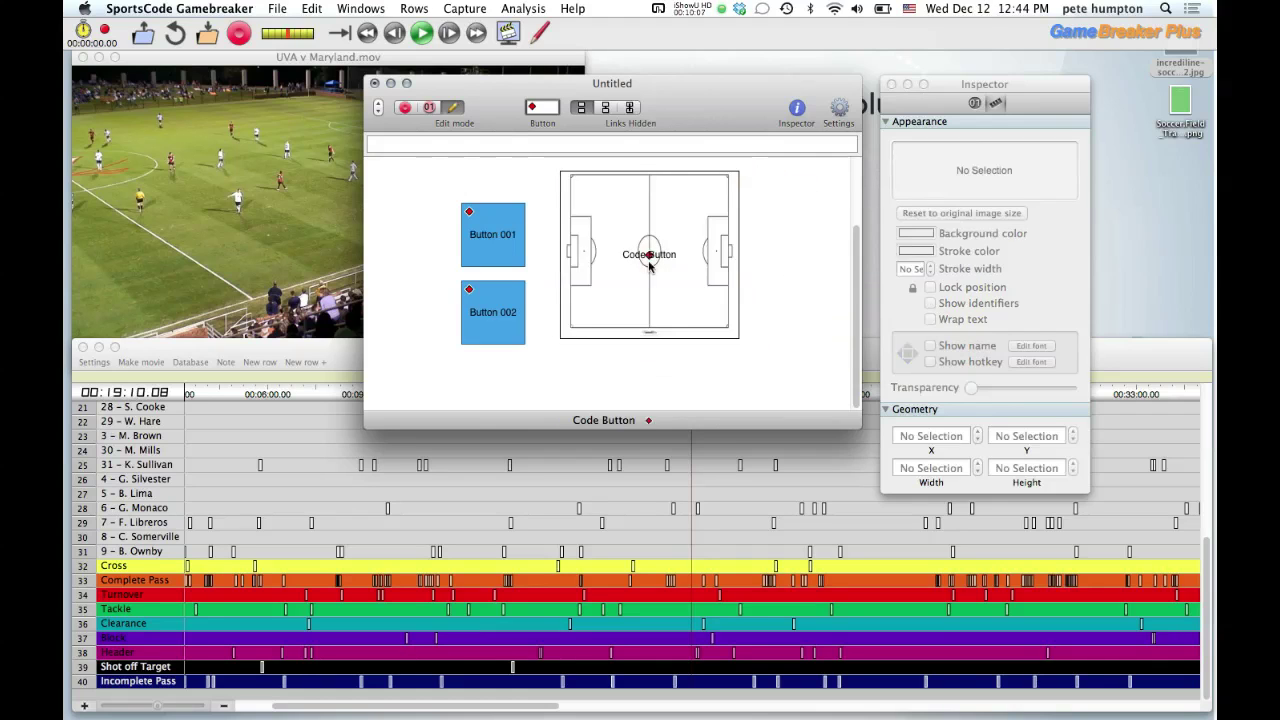
pyautogui.click(650, 262)
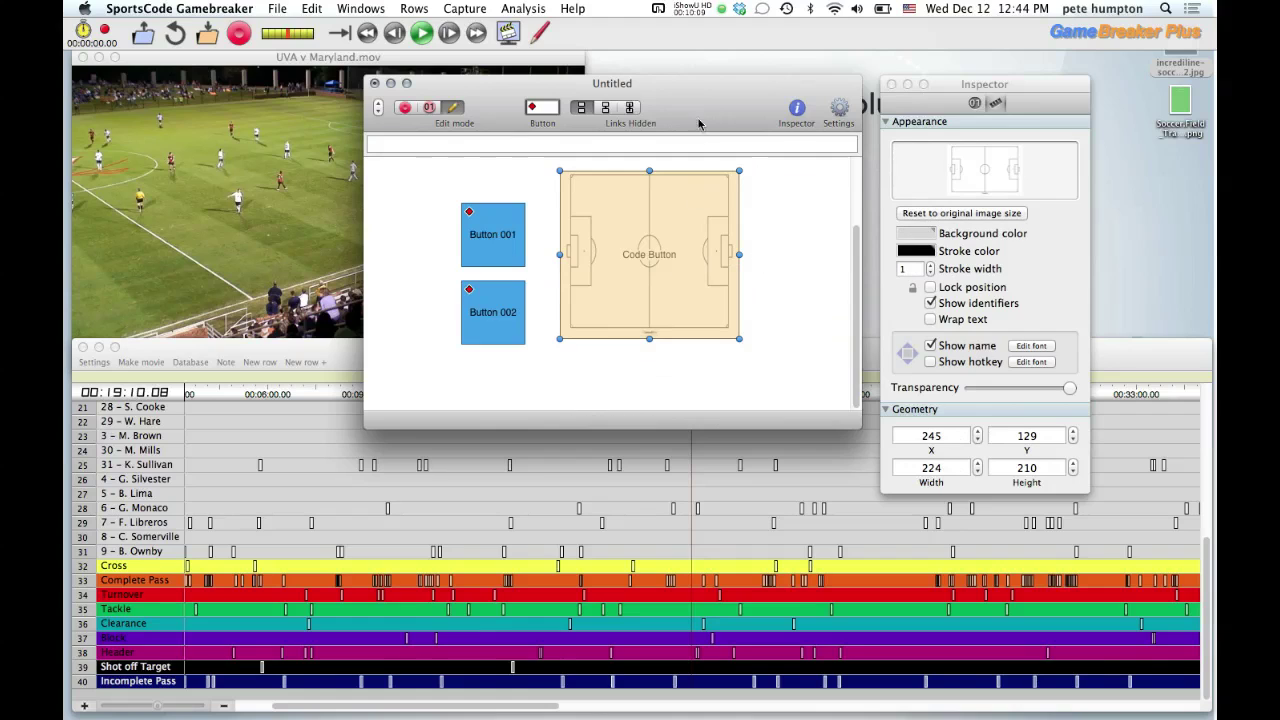
pyautogui.click(803, 201)
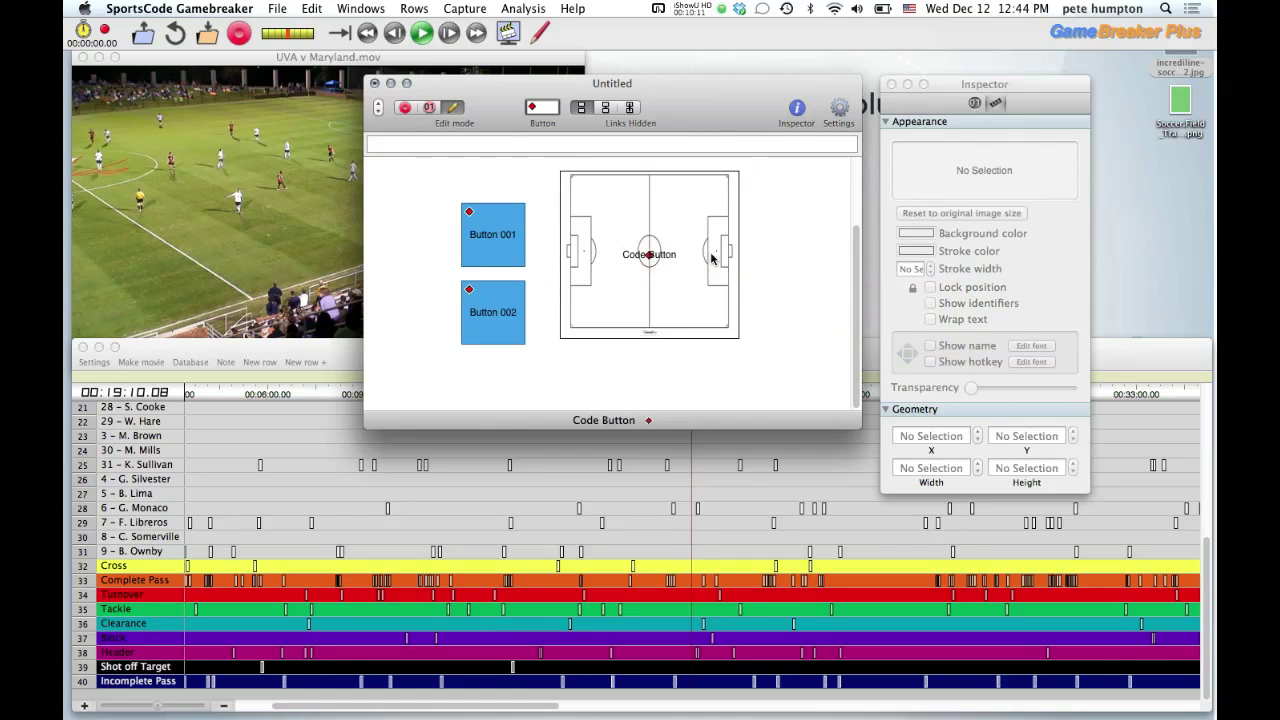
# - Enlarge the pitch button to about 415 by 264 and widen the code window to fit it
pyautogui.click(726, 292)
pyautogui.moveTo(739, 340); pyautogui.dragTo(891, 381)
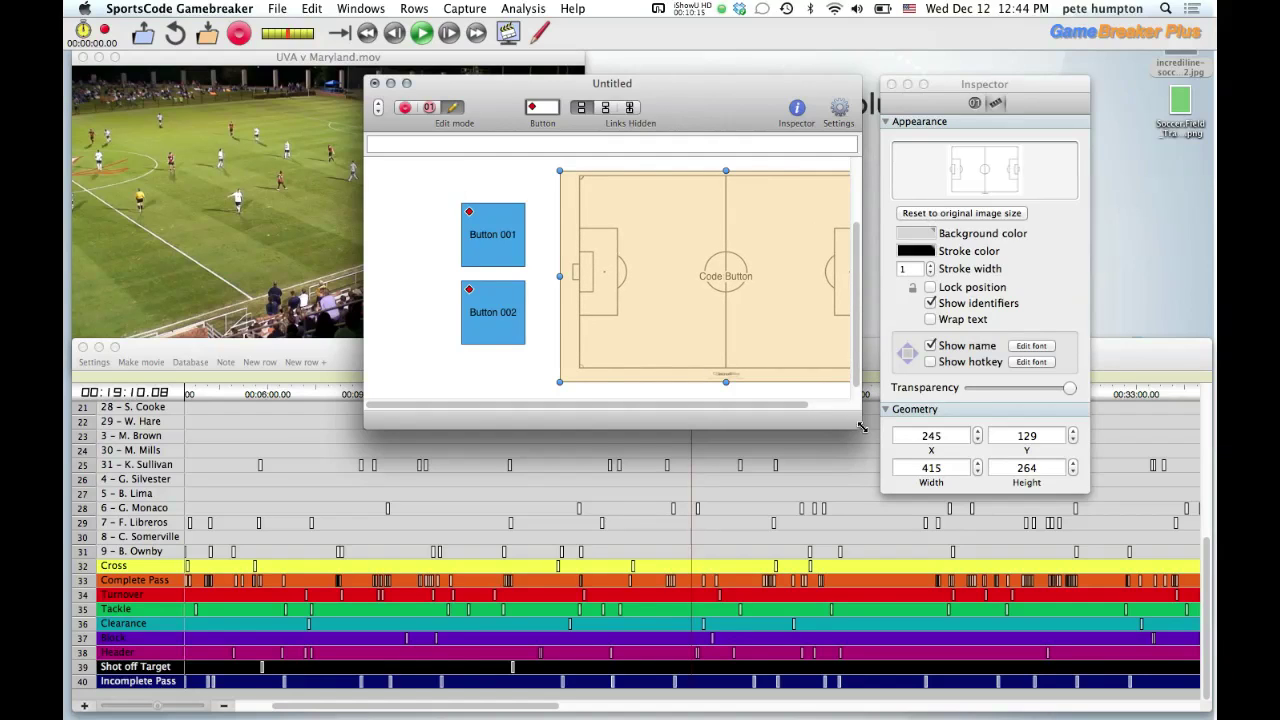
pyautogui.moveTo(838, 420); pyautogui.dragTo(931, 443)
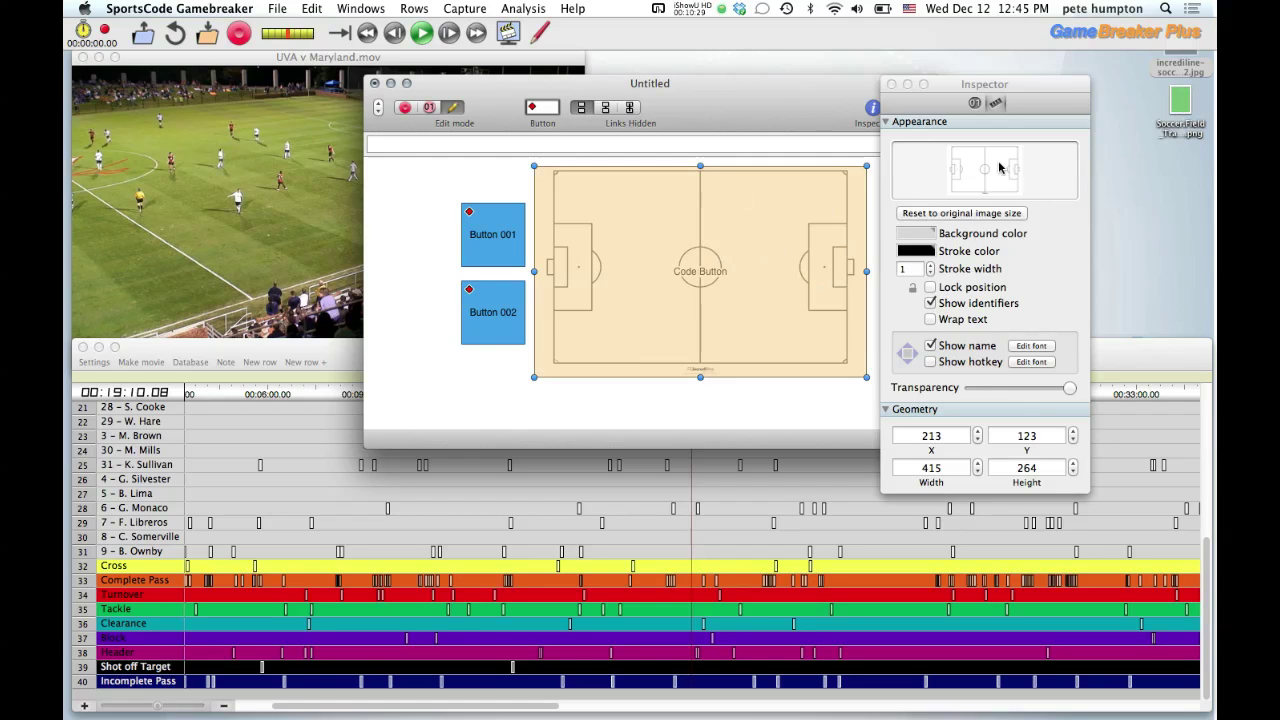
# - Replace the pitch button's image with the green soccer field picture from the desktop
pyautogui.click(1181, 107)
pyautogui.moveTo(1181, 107); pyautogui.dragTo(990, 166)
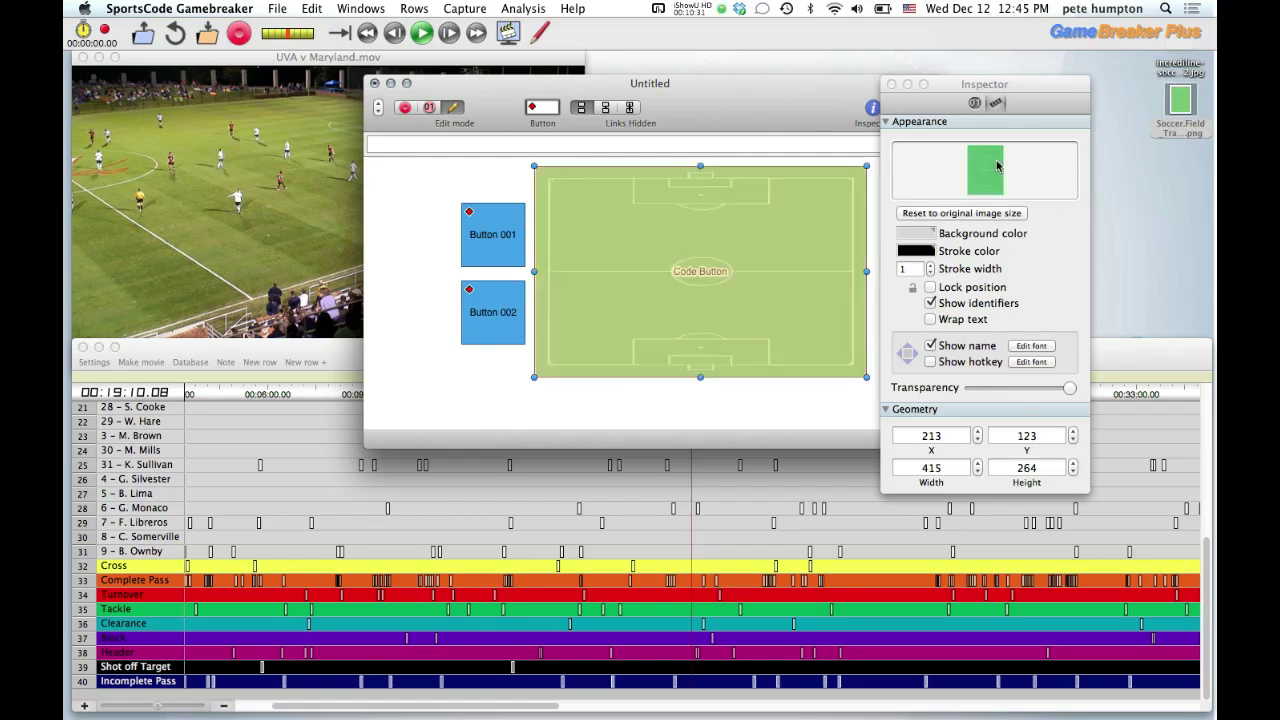
pyautogui.click(756, 398)
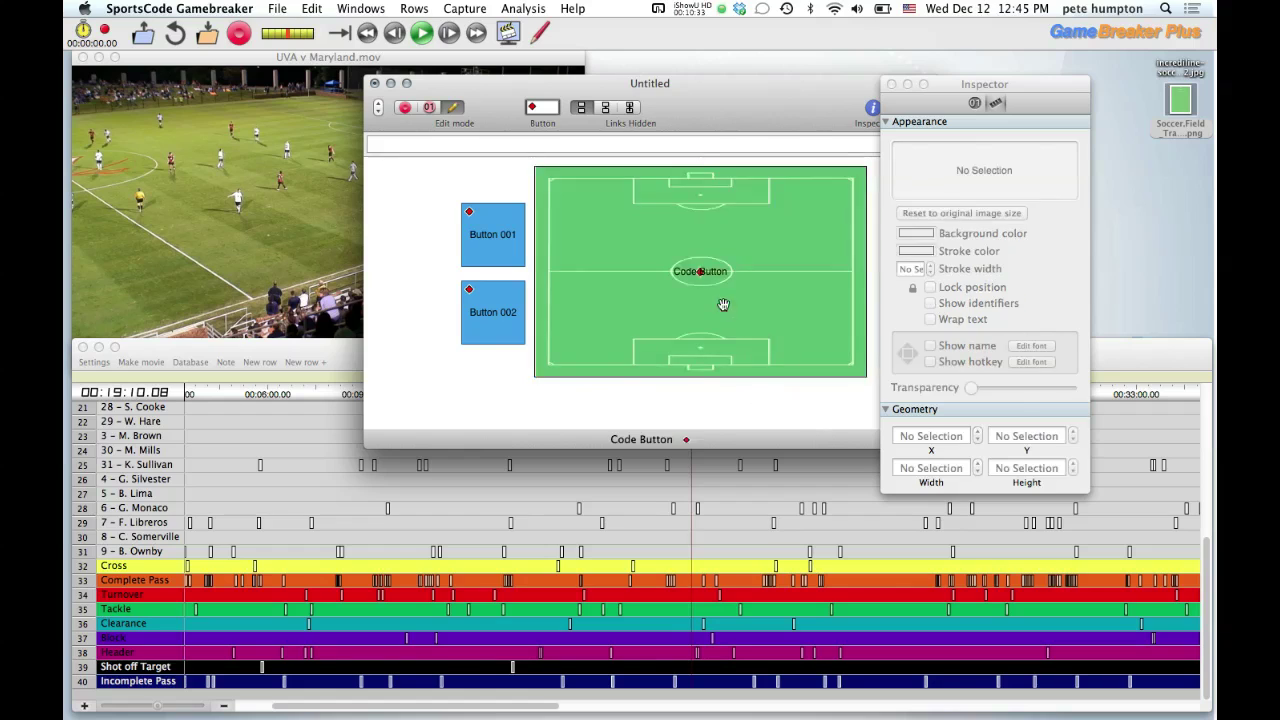
# - Delete the green pitch button and close the Inspector
pyautogui.click(790, 280)
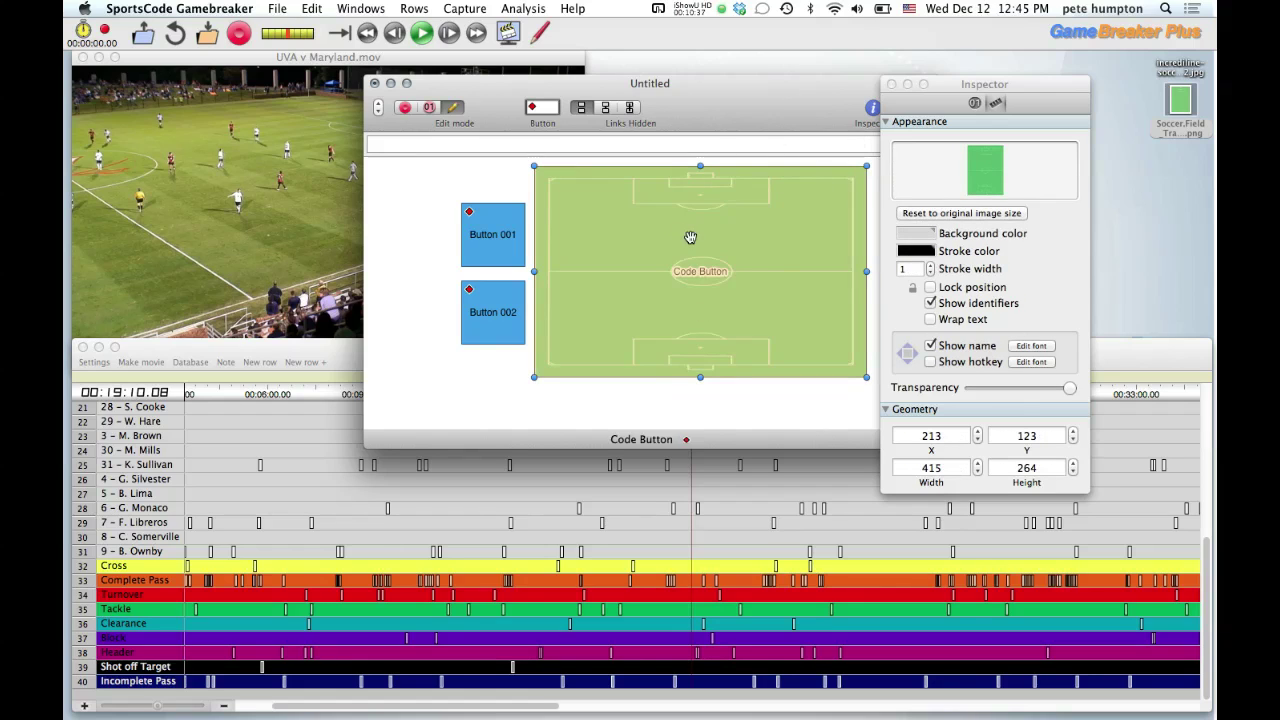
pyautogui.press('Delete')
pyautogui.click(891, 84)
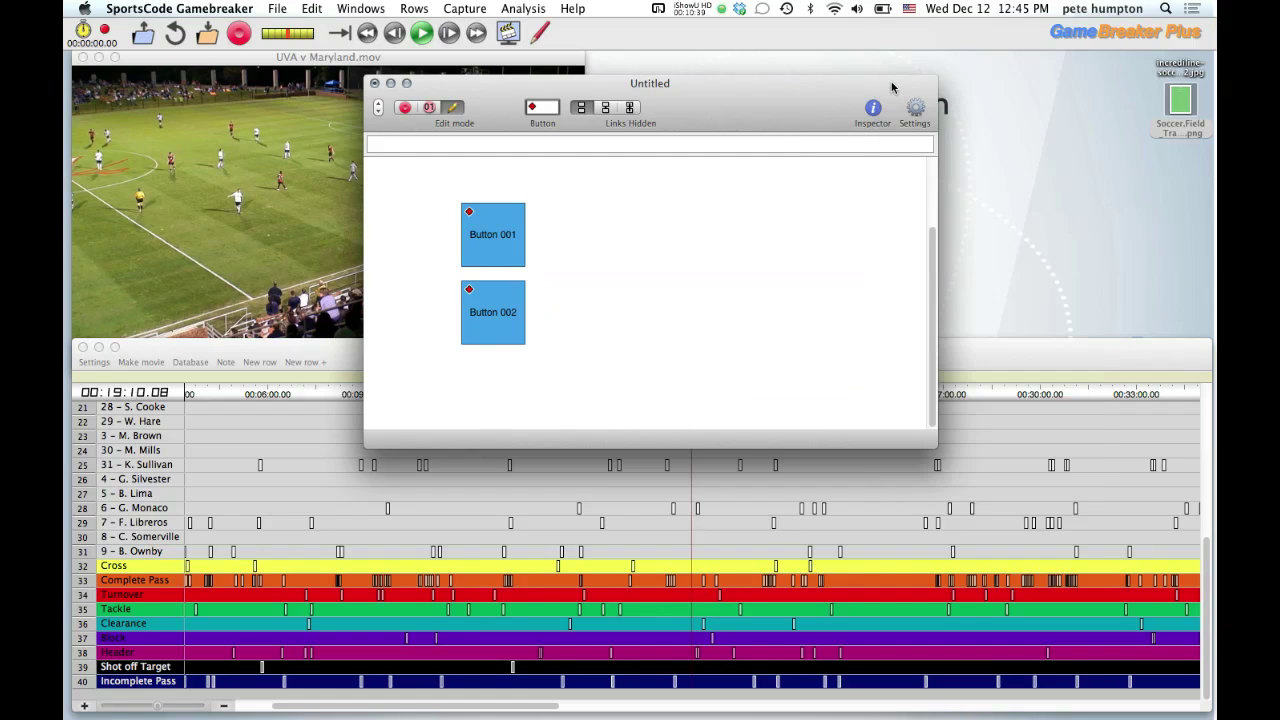
# - Display links below the buttons and duplicate the linked Button 001 and Button 002 pair beside the original pair
pyautogui.click(604, 108)
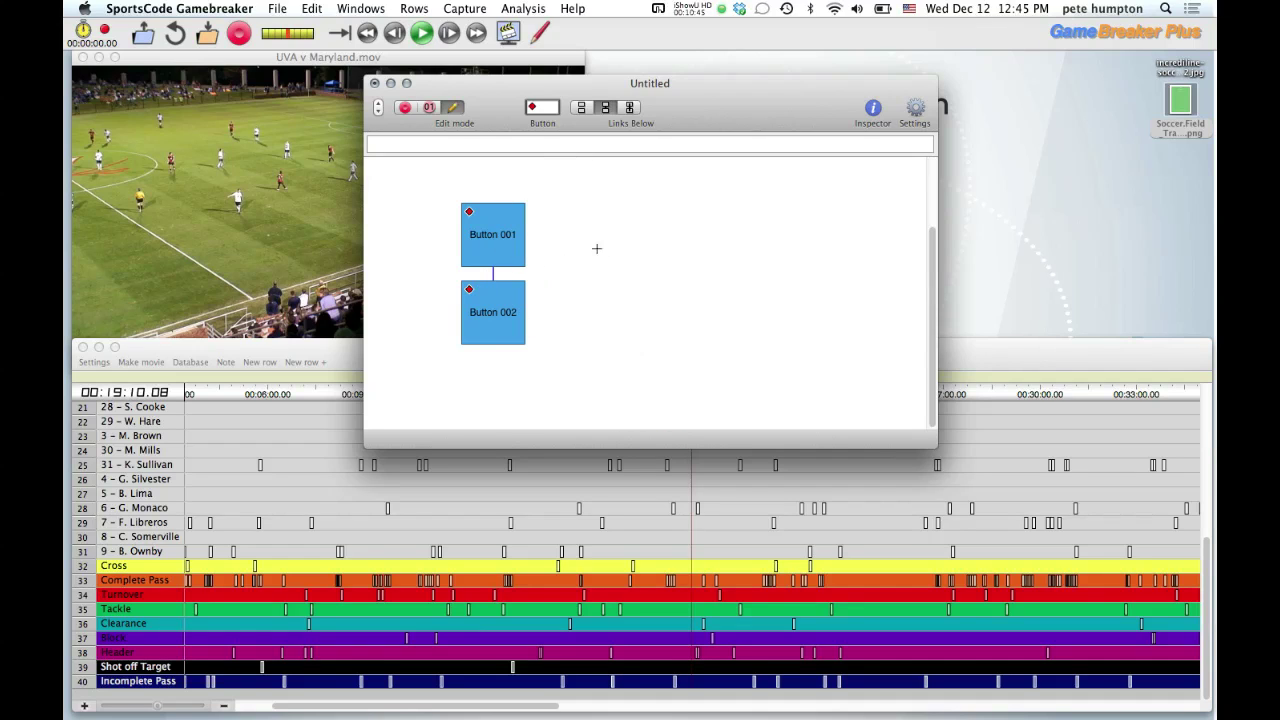
pyautogui.moveTo(559, 197); pyautogui.dragTo(505, 331)
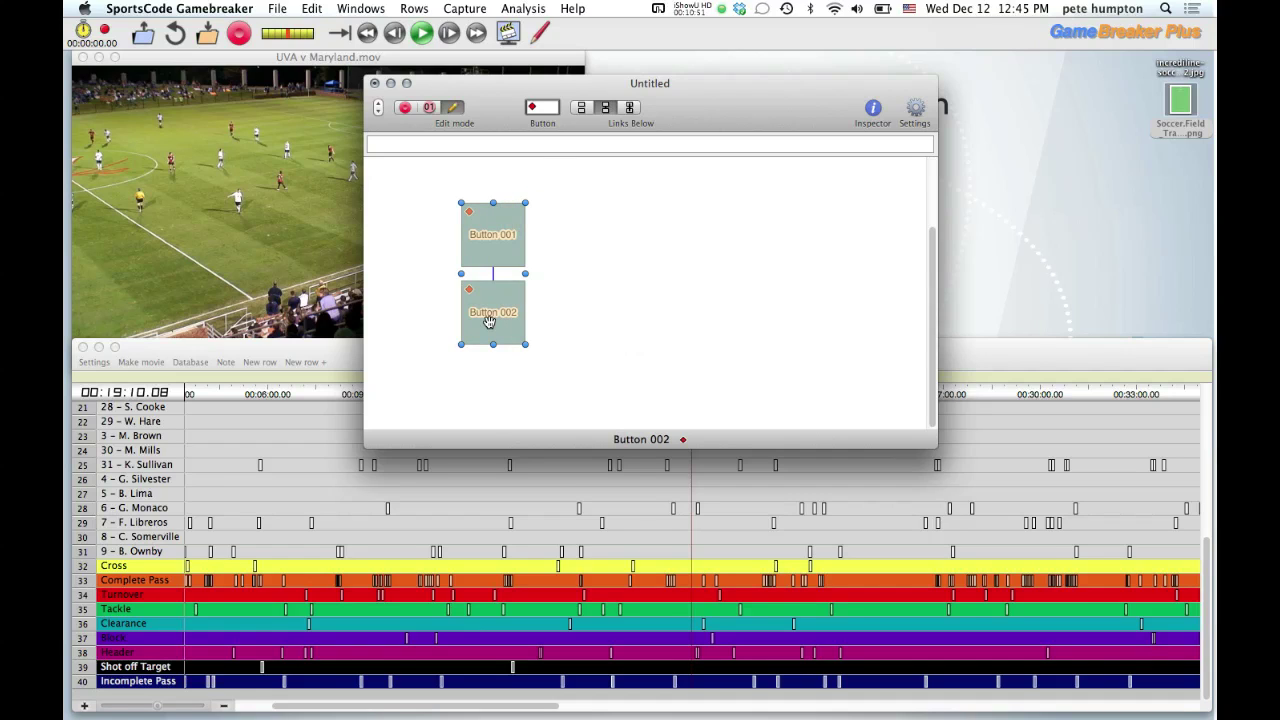
pyautogui.moveTo(488, 320); pyautogui.dragTo(624, 318)
pyautogui.press('Tab')
pyautogui.press('Tab')
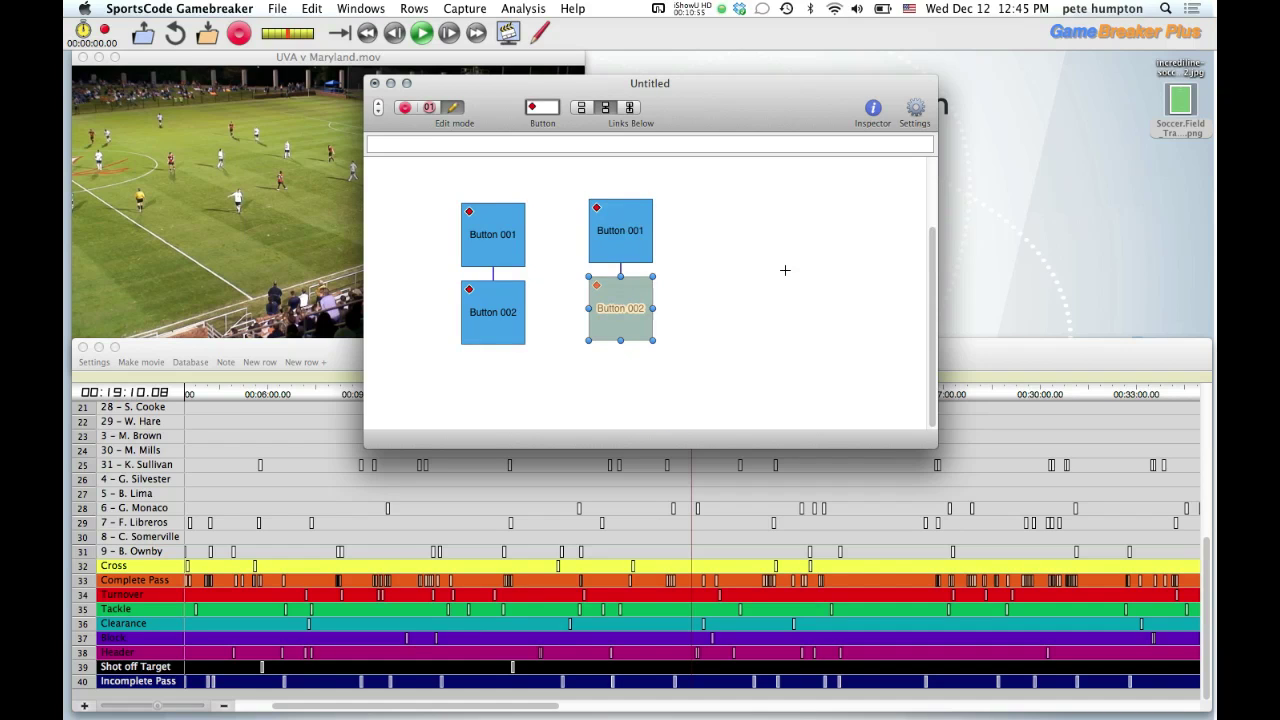
pyautogui.click(784, 264)
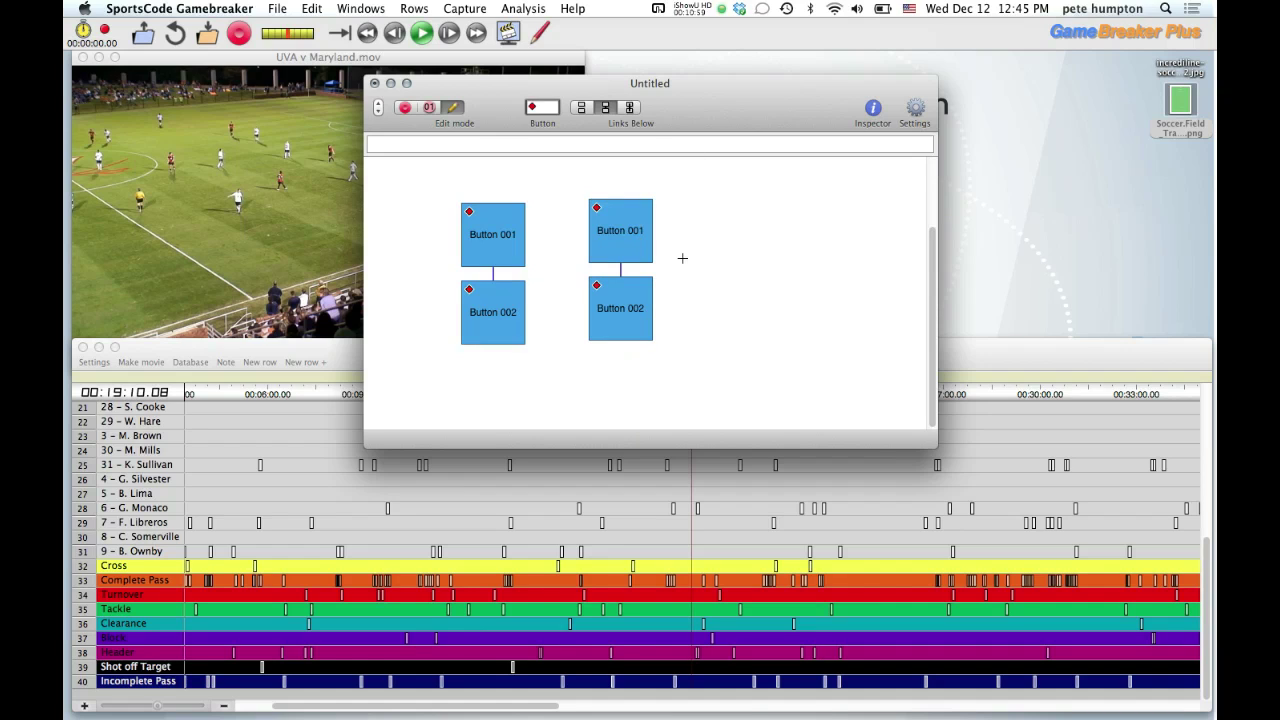
# - Make the code window transparent and opaque again, and move it beside the match video
pyautogui.click(380, 111)
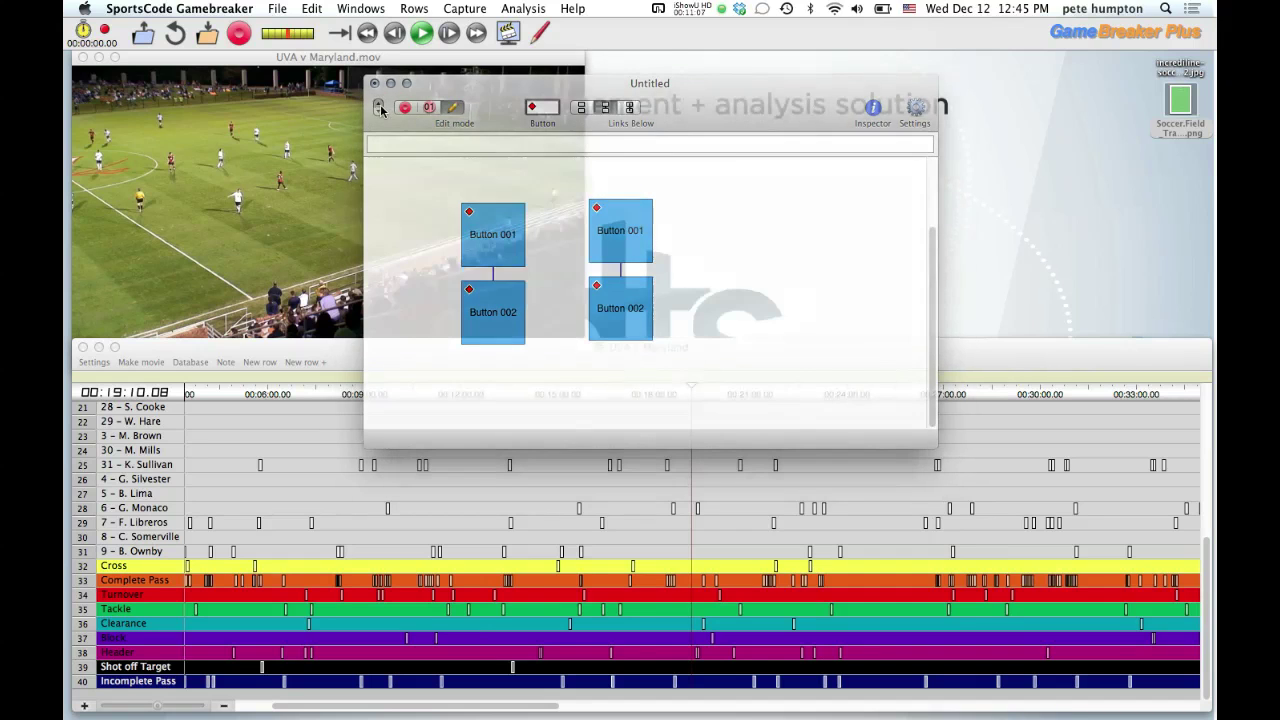
pyautogui.click(380, 111)
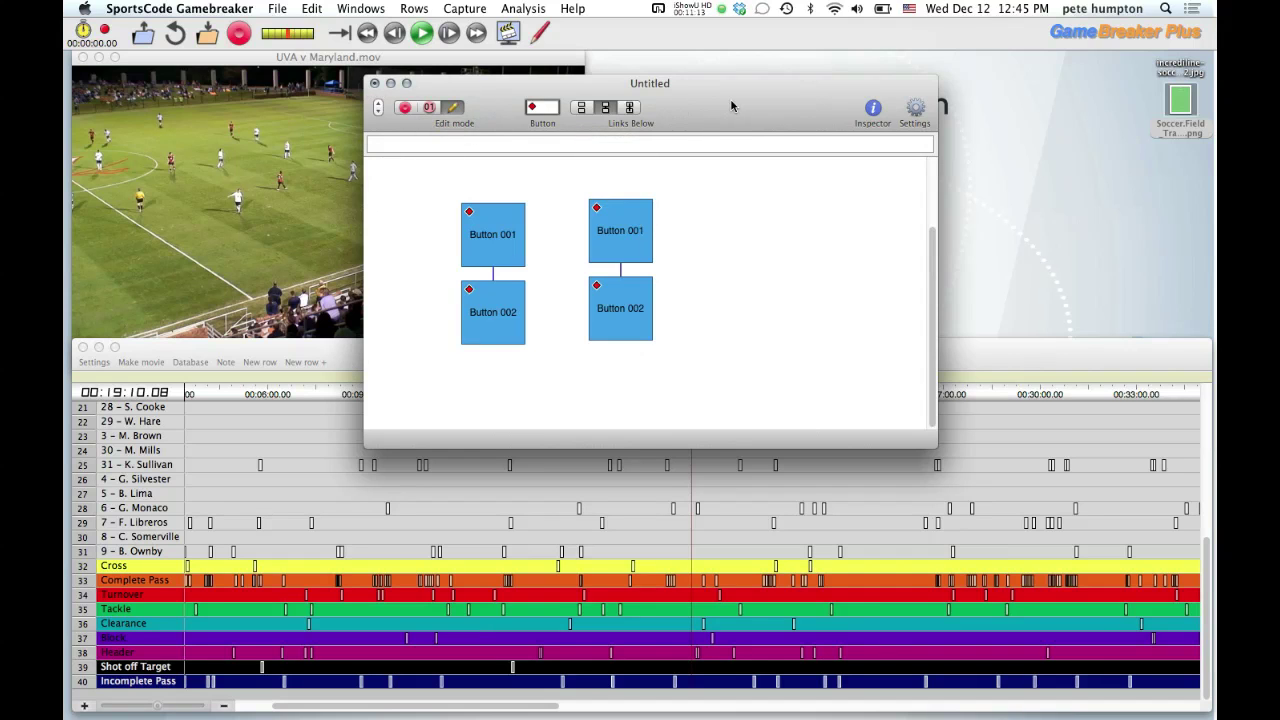
pyautogui.moveTo(731, 106); pyautogui.dragTo(953, 100)
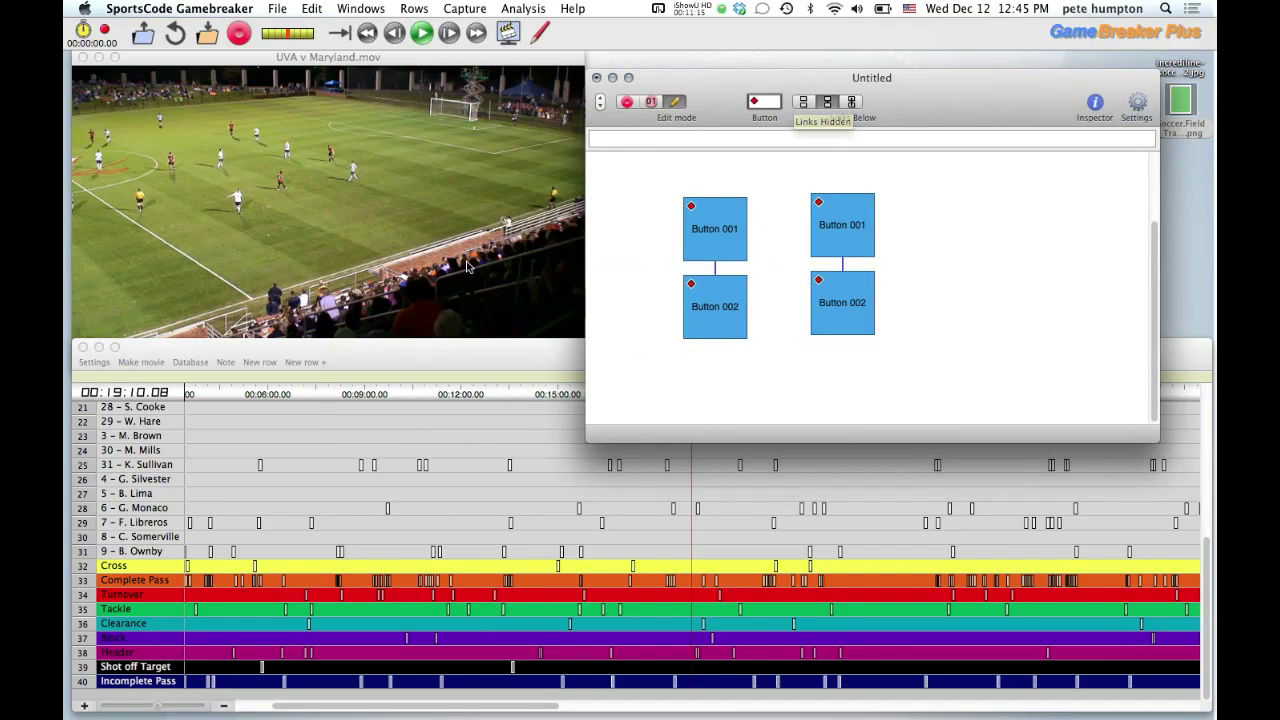
# - Review the toolbar customization of the UVA v Maryland timeline and its display choices, keeping Text Only
pyautogui.click(439, 354)
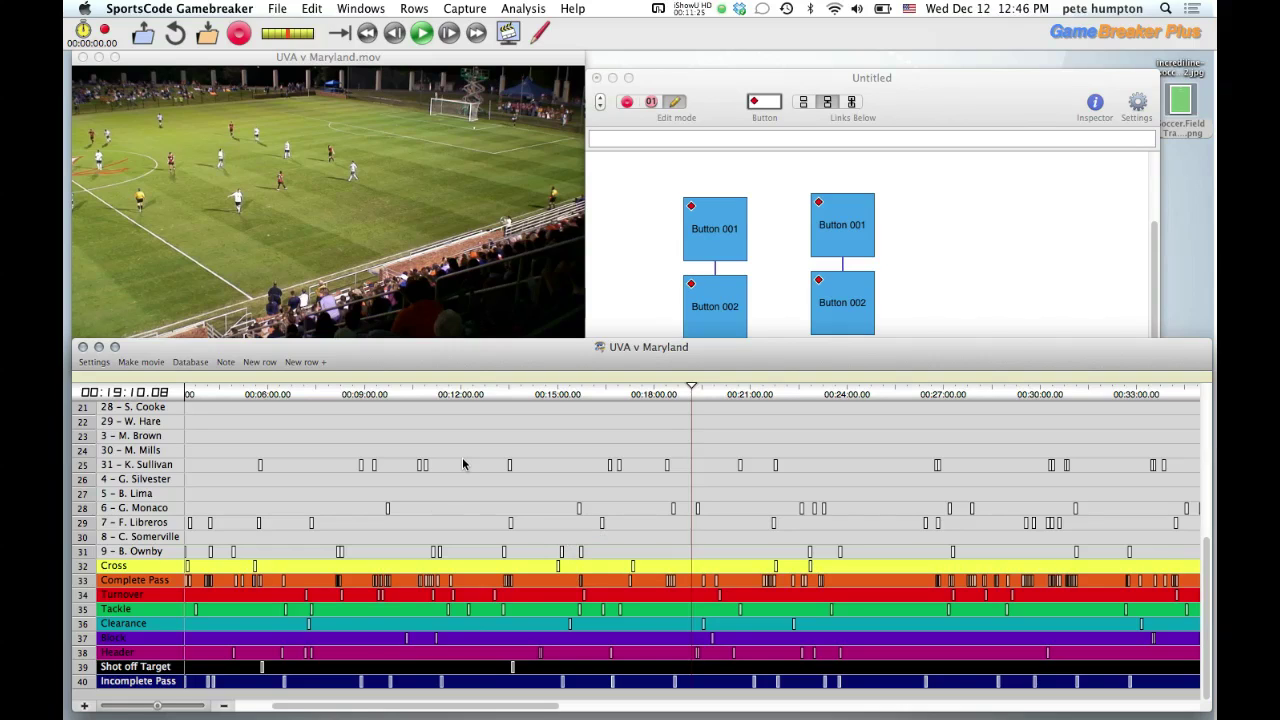
pyautogui.rightClick(428, 357)
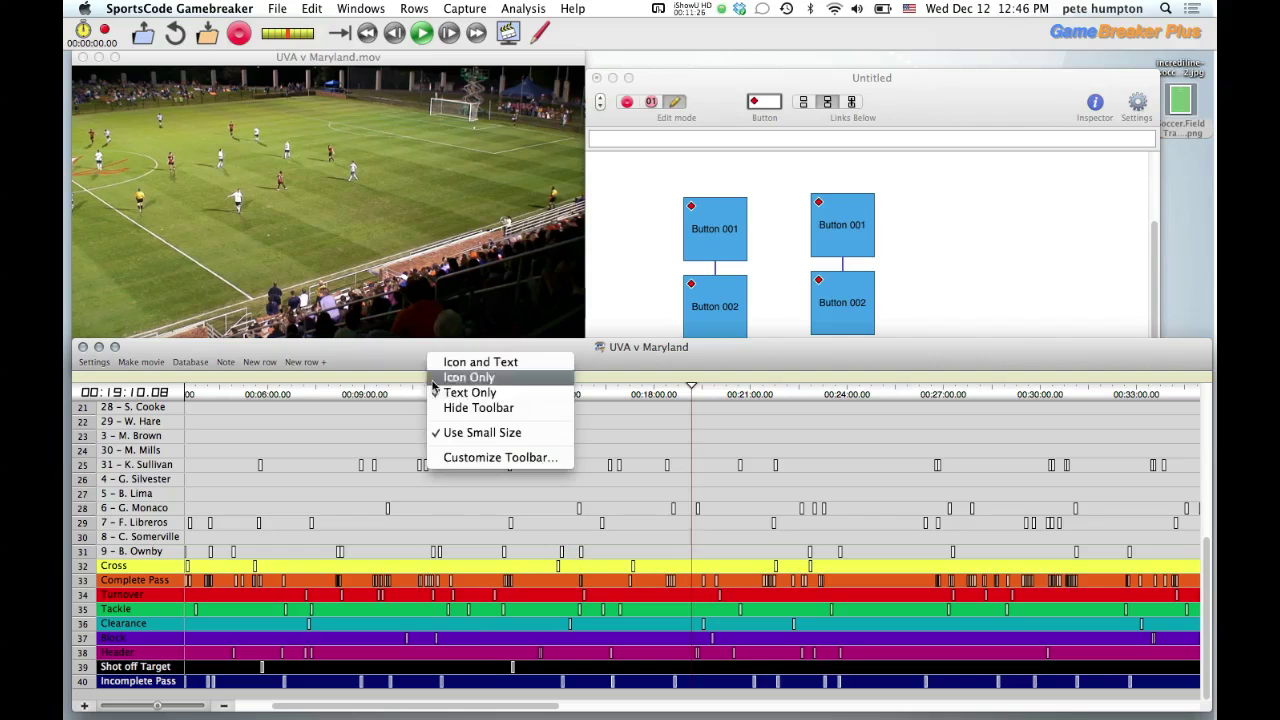
pyautogui.click(451, 458)
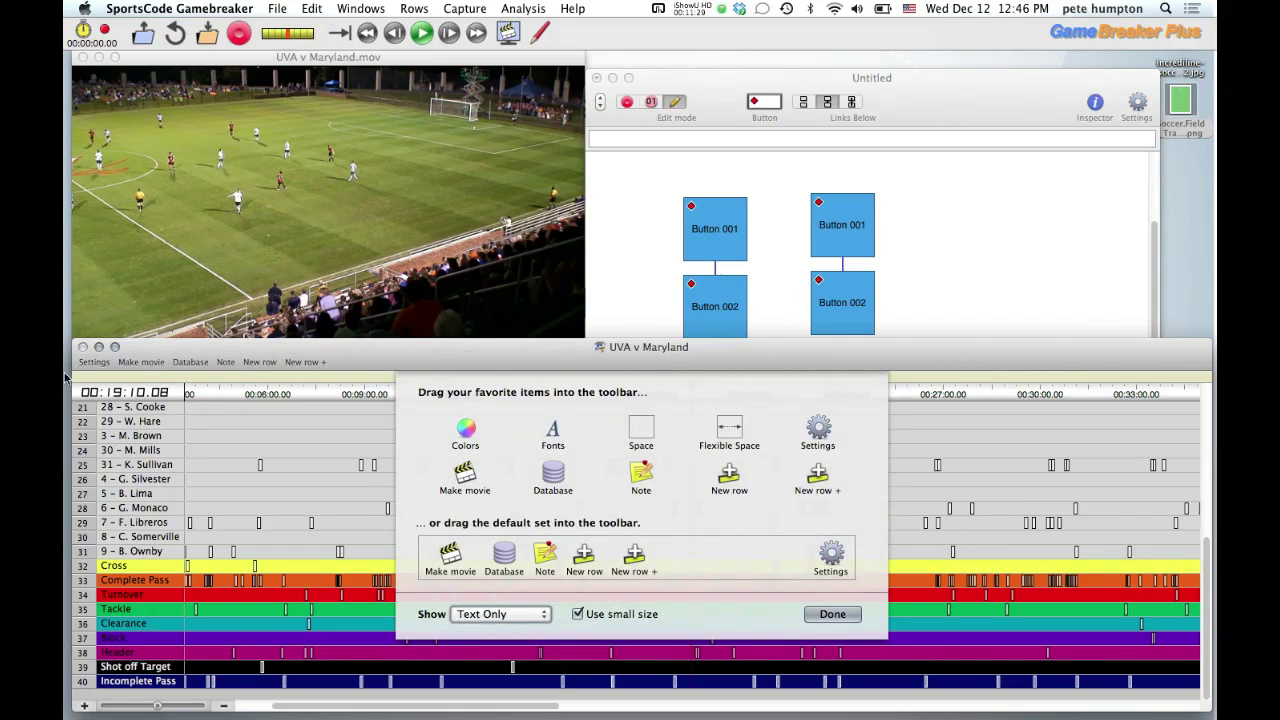
pyautogui.click(518, 614)
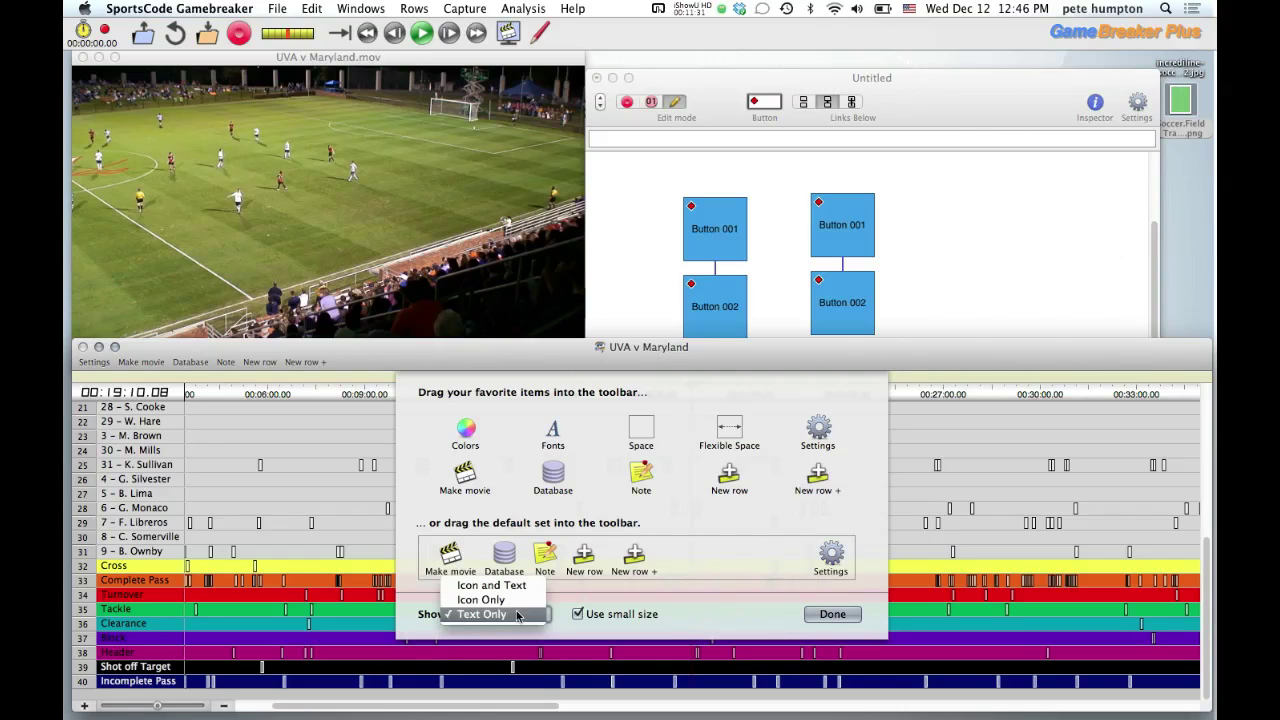
pyautogui.click(517, 614)
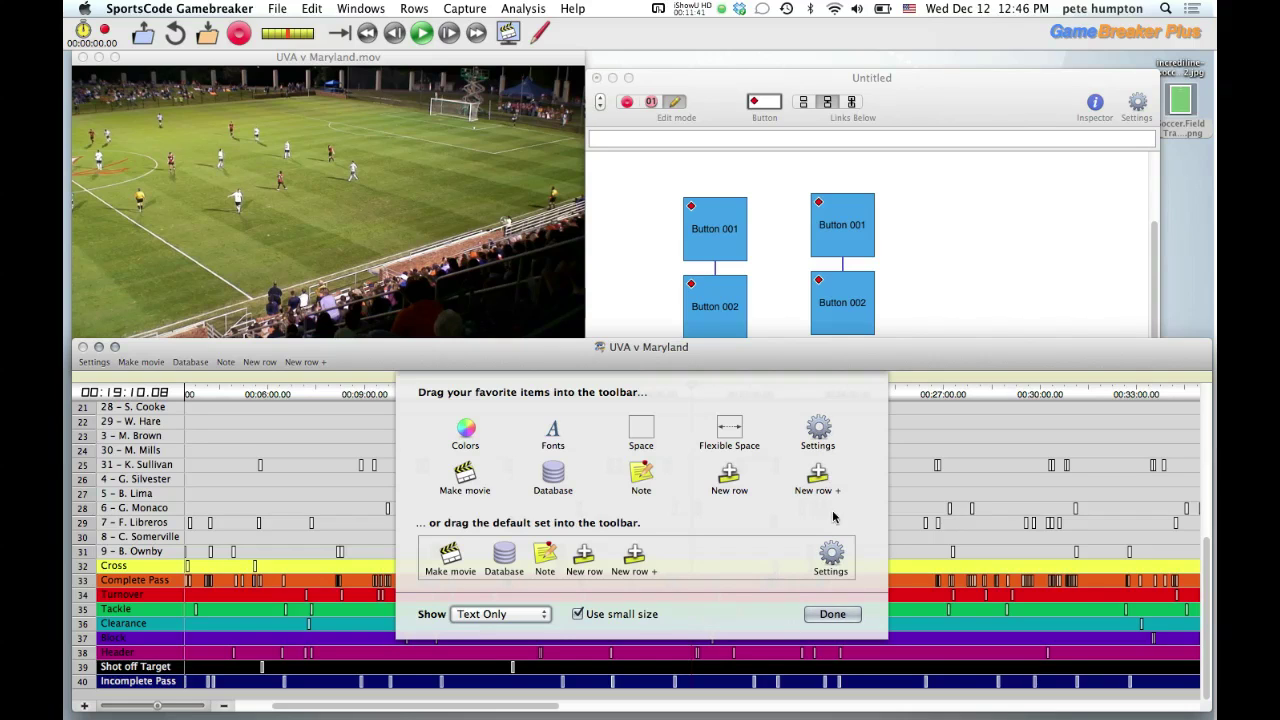
pyautogui.click(838, 614)
# - Open the timeline settings and try Merge rows and Sequential rows before choosing Selection order
pyautogui.click(92, 364)
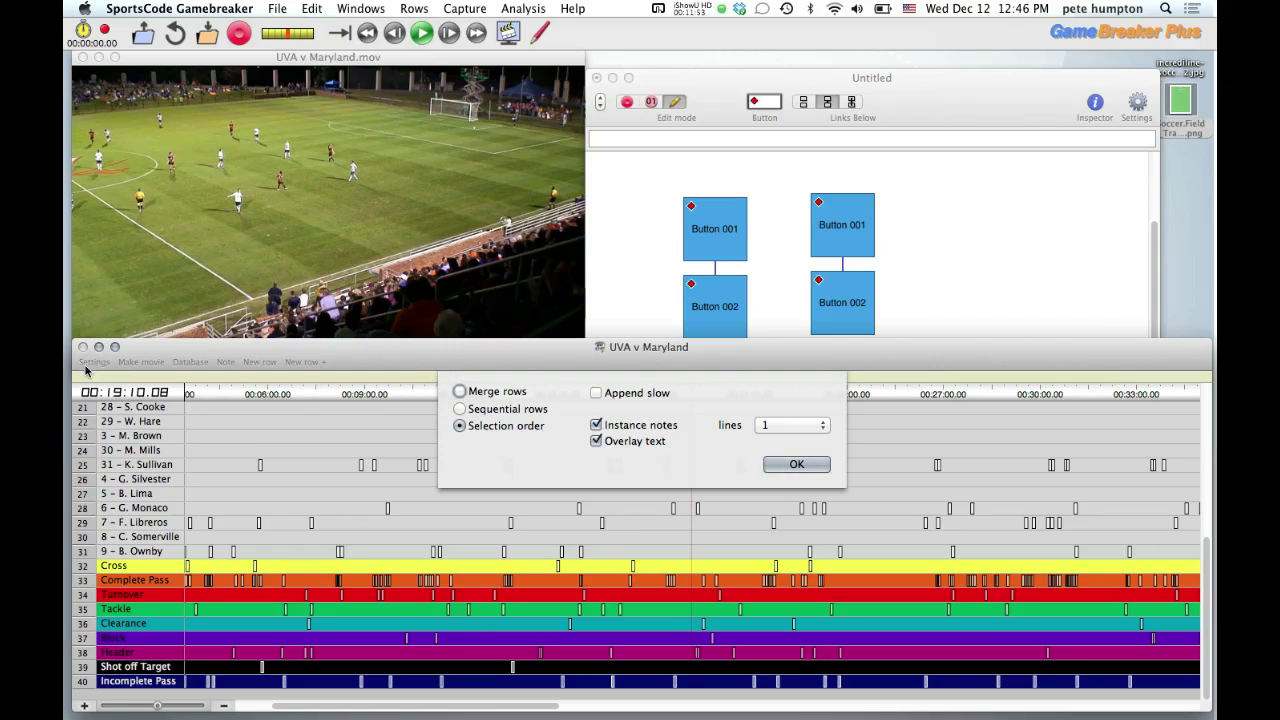
pyautogui.click(459, 391)
pyautogui.click(459, 408)
pyautogui.click(460, 426)
# - Toggle the Instance notes and Overlay text options in the timeline settings and accept them
pyautogui.click(598, 425)
pyautogui.click(597, 440)
pyautogui.click(597, 425)
pyautogui.click(597, 440)
pyautogui.click(597, 425)
pyautogui.click(597, 441)
pyautogui.click(597, 443)
pyautogui.click(797, 465)
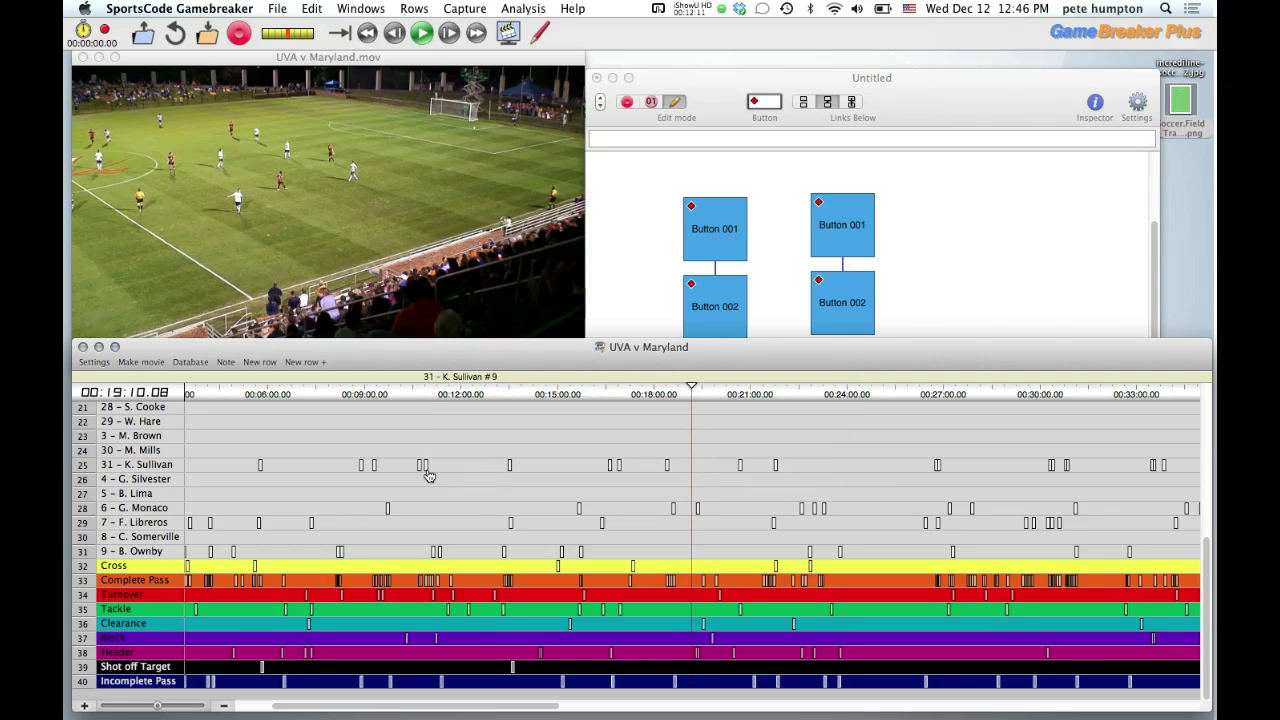
# - Open instance #9 of timeline row 25 as a movie and show the Overlay text preferences
pyautogui.doubleClick(422, 465)
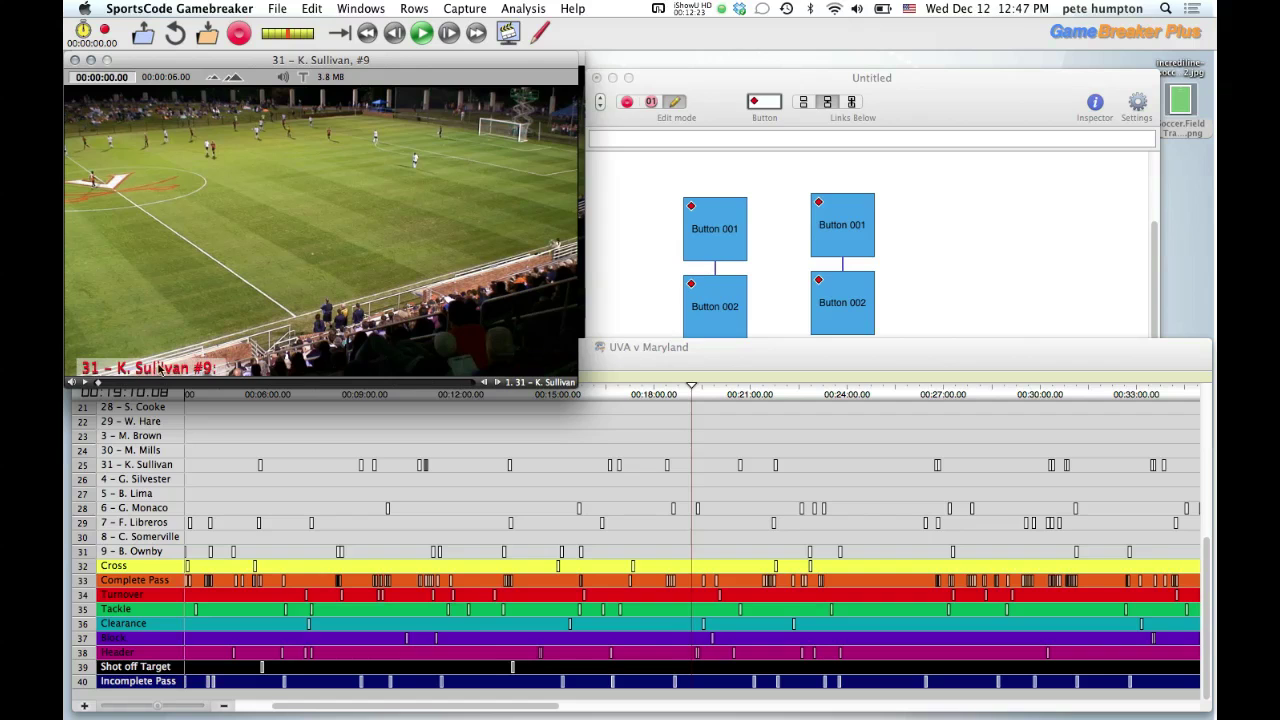
pyautogui.click(179, 8)
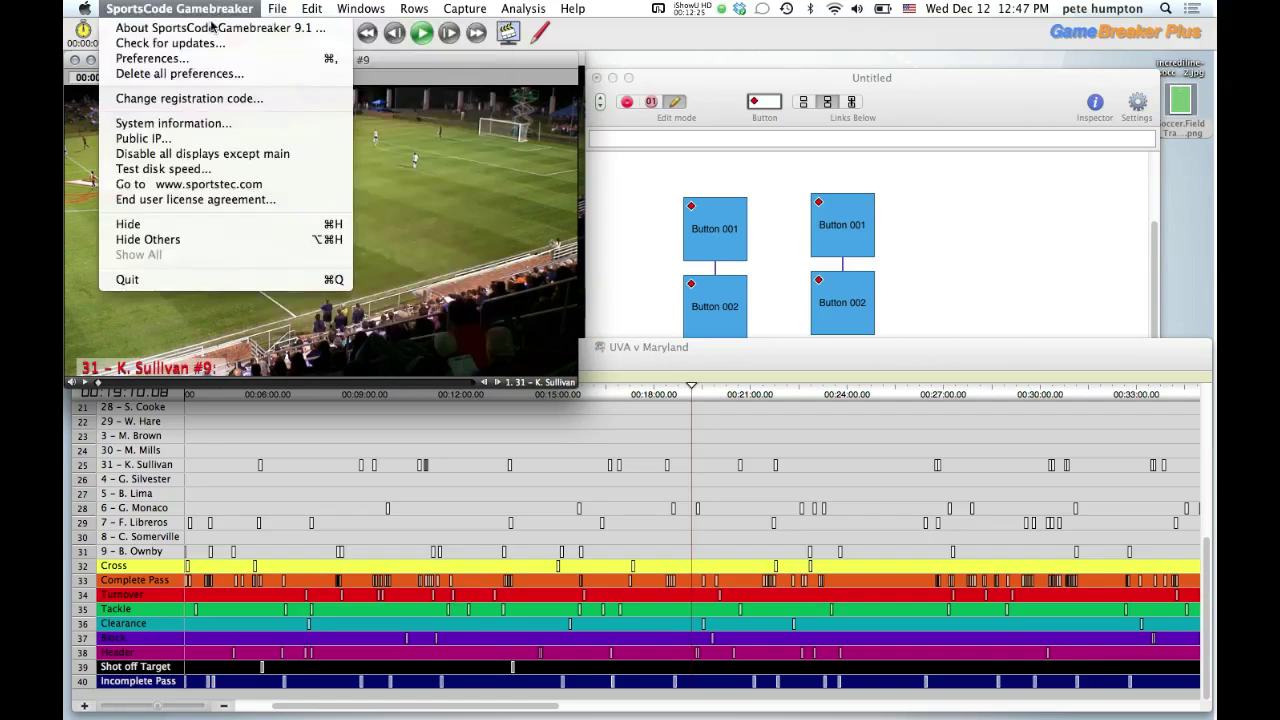
pyautogui.click(143, 54)
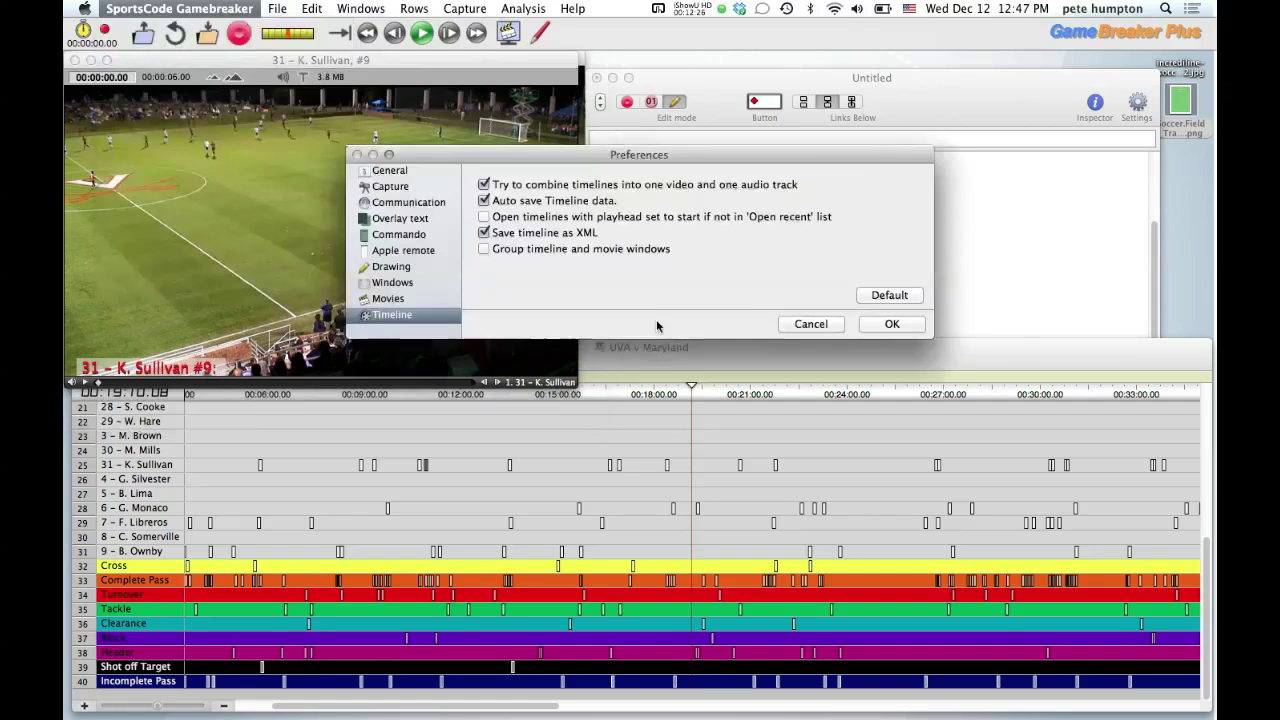
pyautogui.click(398, 219)
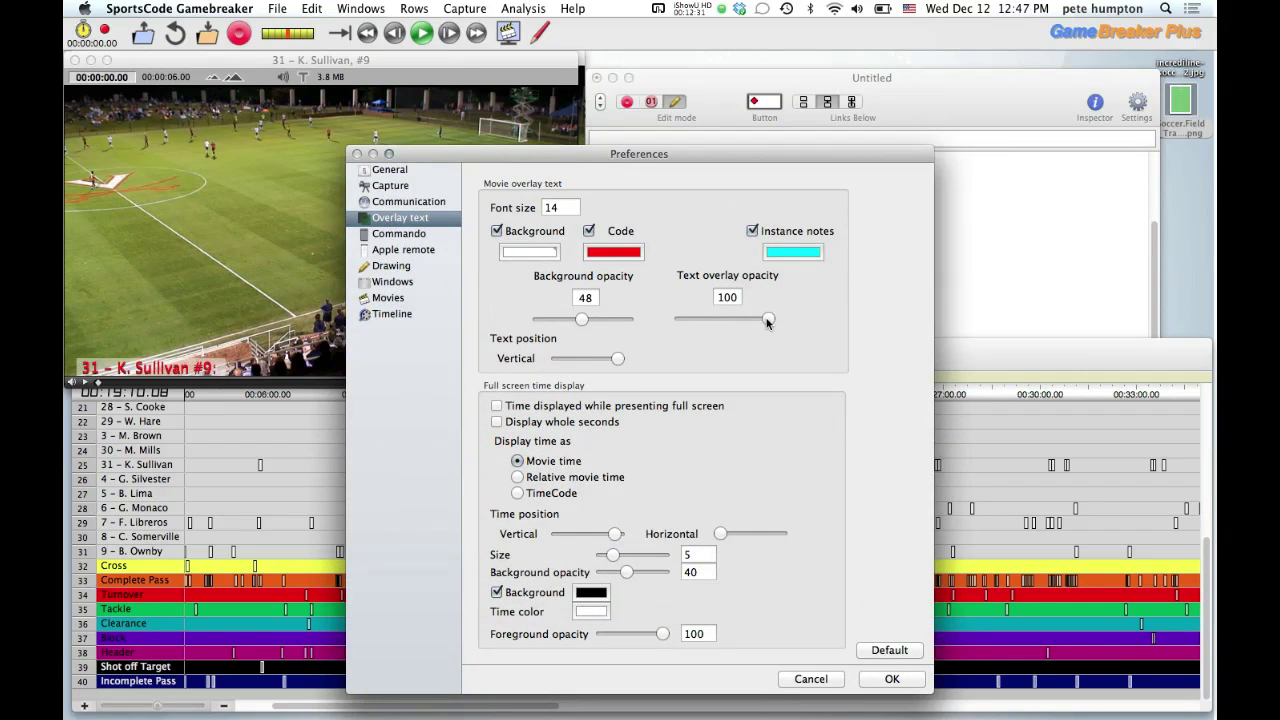
# - Try a background opacity of 26 and a black background for the movie overlay text, cancel the preferences and close the instance movie
pyautogui.moveTo(768, 321)
pyautogui.mouseDown()
pyautogui.moveTo(713, 320)
pyautogui.moveTo(768, 320)
pyautogui.mouseUp()
pyautogui.moveTo(583, 320)
pyautogui.mouseDown()
pyautogui.moveTo(545, 322)
pyautogui.moveTo(590, 328)
pyautogui.moveTo(566, 326)
pyautogui.mouseUp()
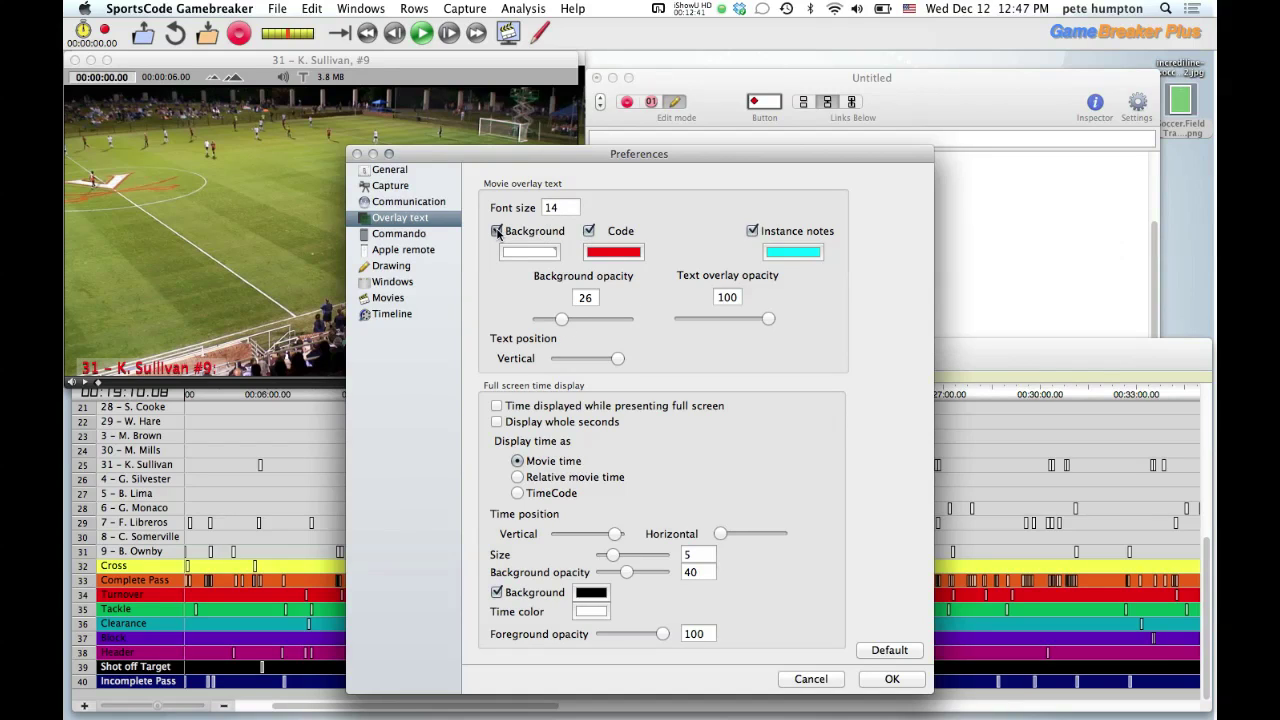
pyautogui.click(498, 232)
pyautogui.click(498, 232)
pyautogui.doubleClick(498, 232)
pyautogui.click(533, 261)
pyautogui.moveTo(533, 261); pyautogui.dragTo(510, 402)
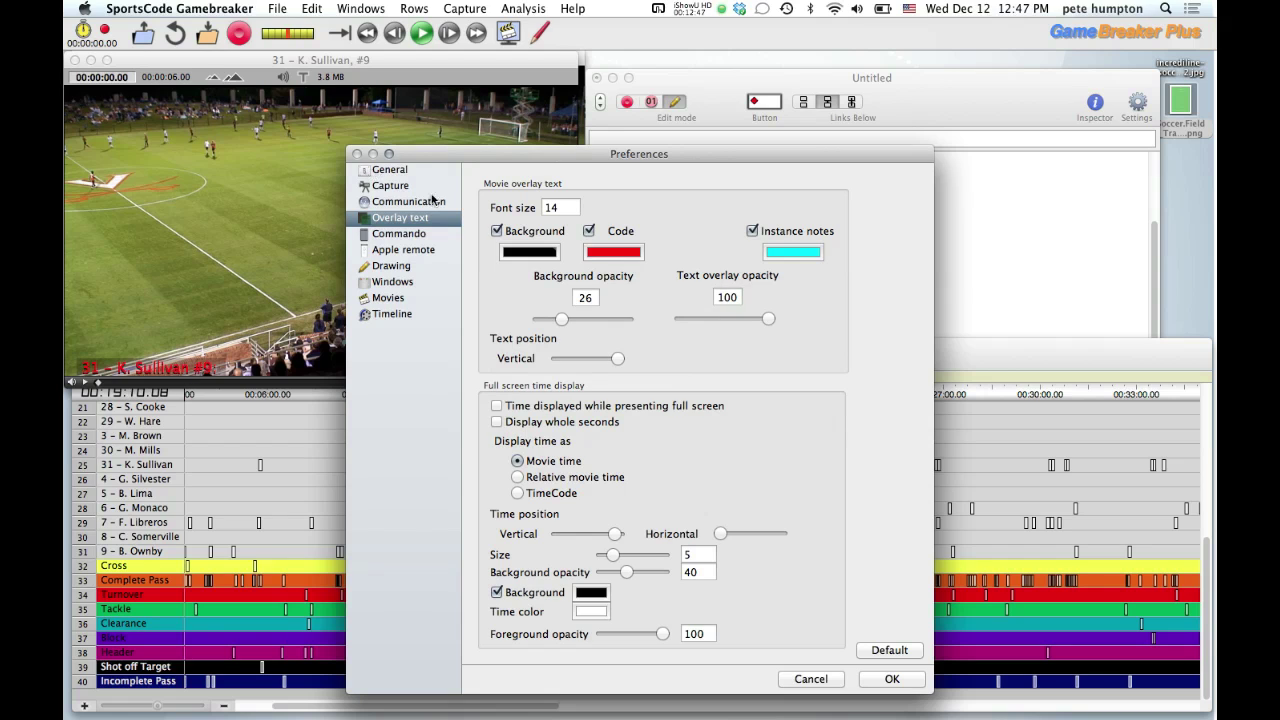
pyautogui.click(810, 679)
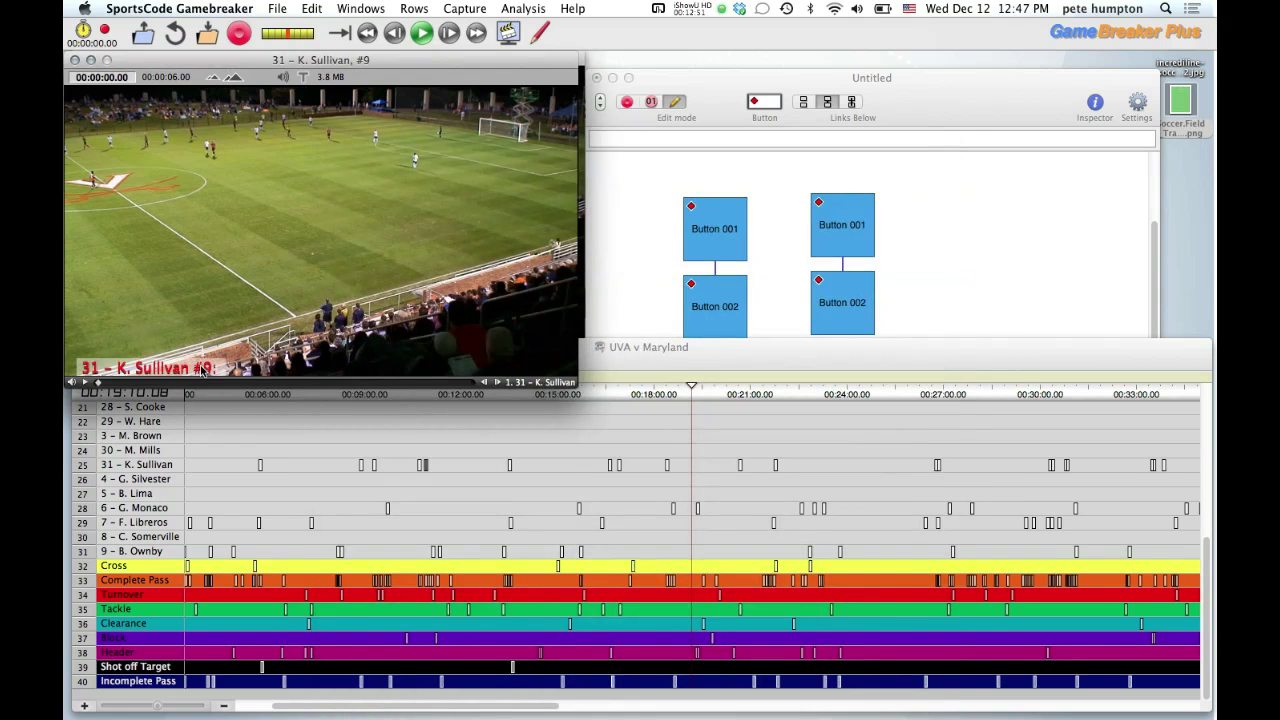
pyautogui.click(74, 61)
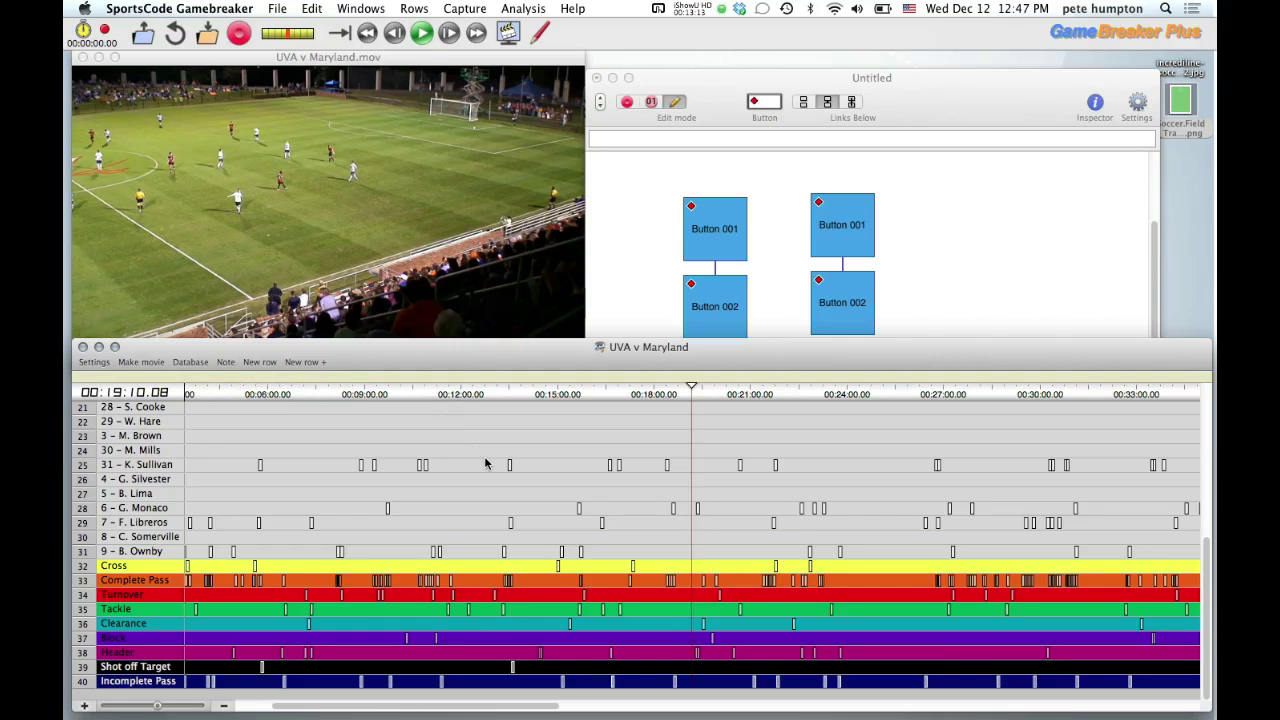
# - Zoom the UVA v Maryland timeline in and out, ending on a closer view with one-minute ruler intervals
pyautogui.scroll(5, 485, 463)
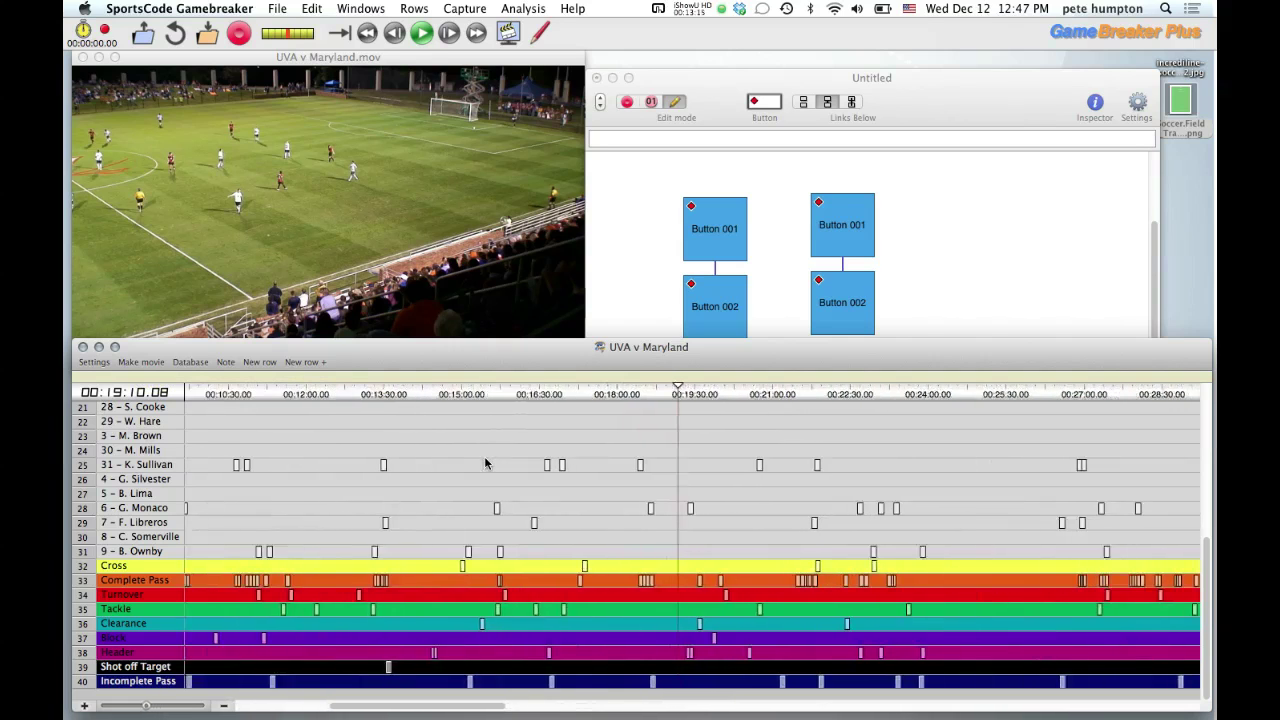
pyautogui.scroll(-8, 485, 463)
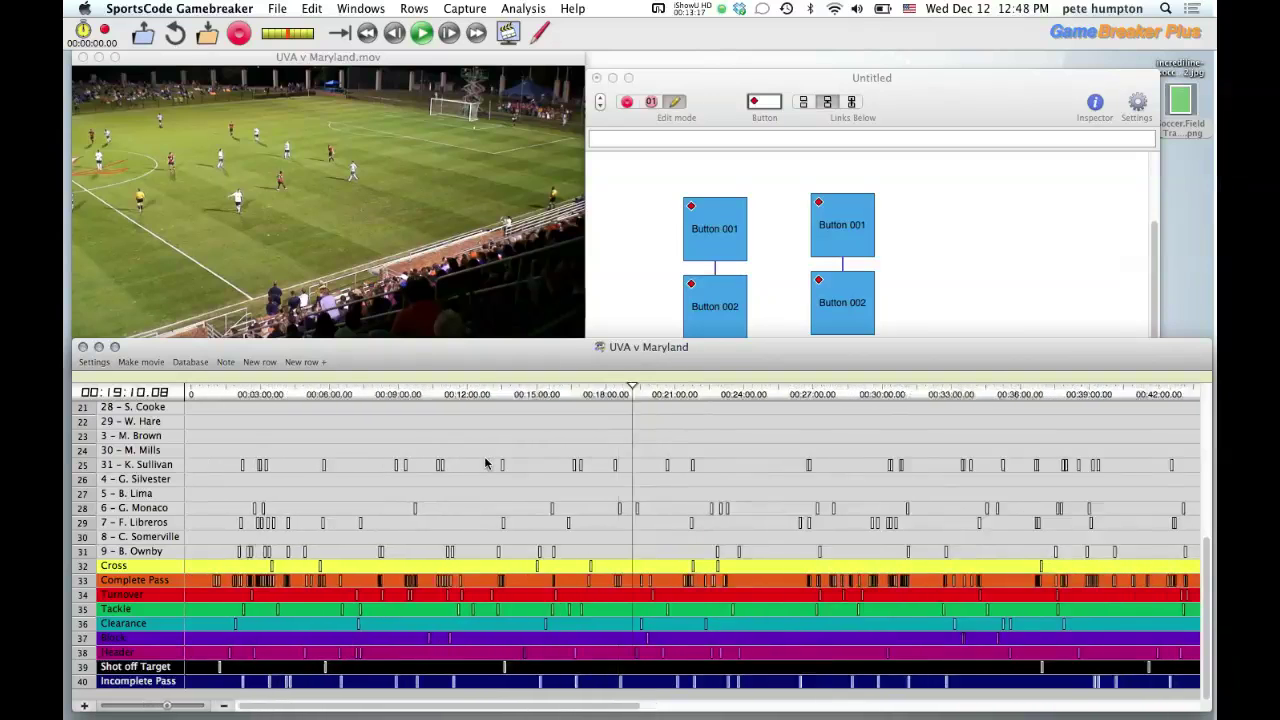
pyautogui.scroll(4, 485, 463)
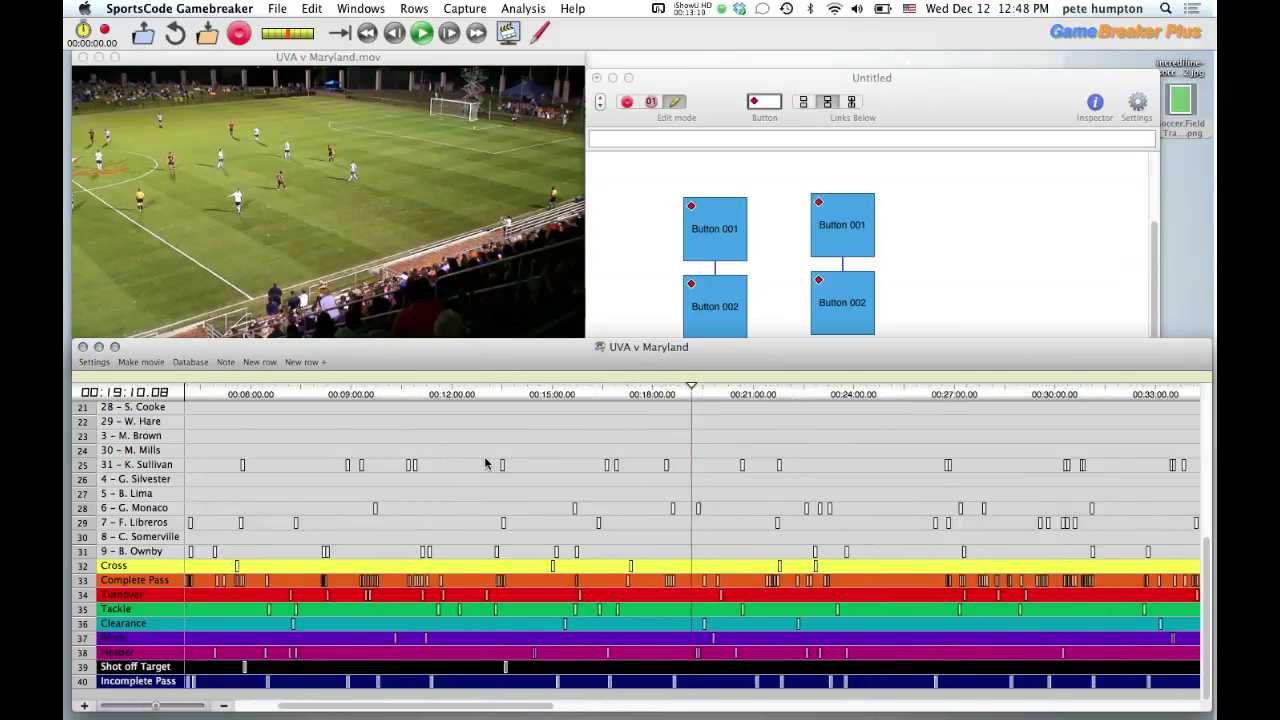
pyautogui.scroll(4, 485, 463)
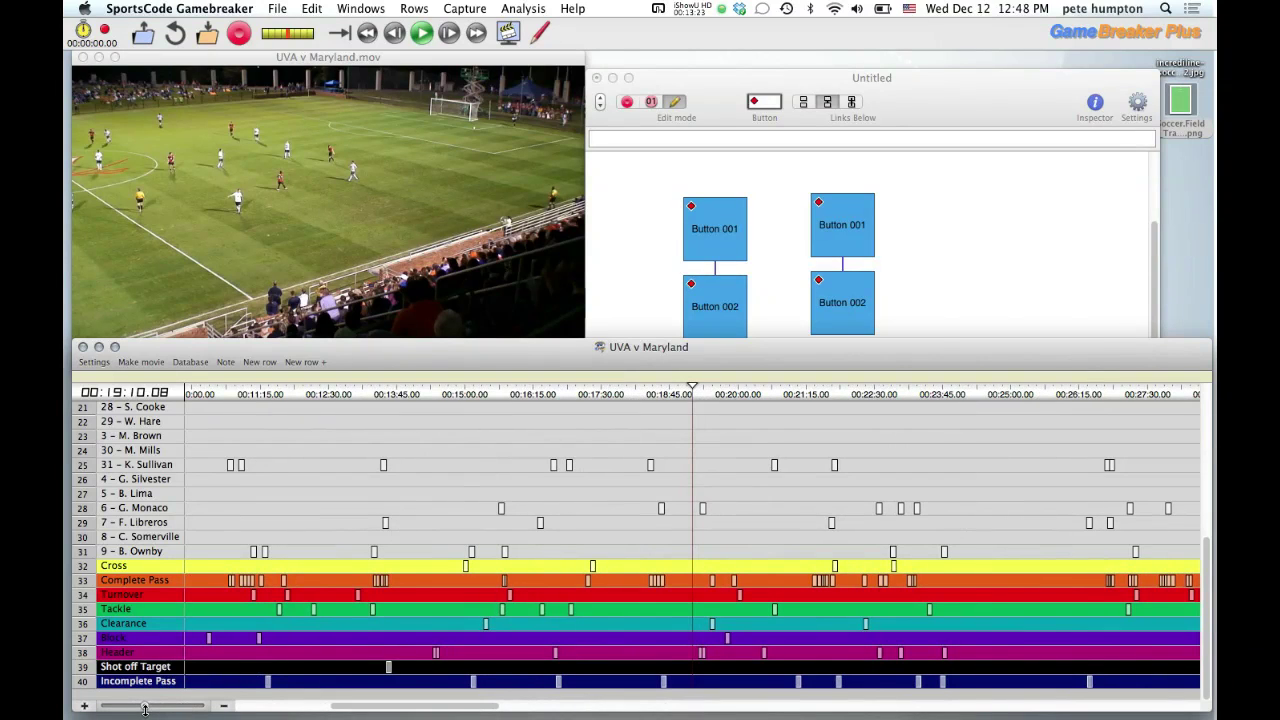
pyautogui.moveTo(145, 708); pyautogui.dragTo(127, 709)
pyautogui.scroll(-3, 638, 583)
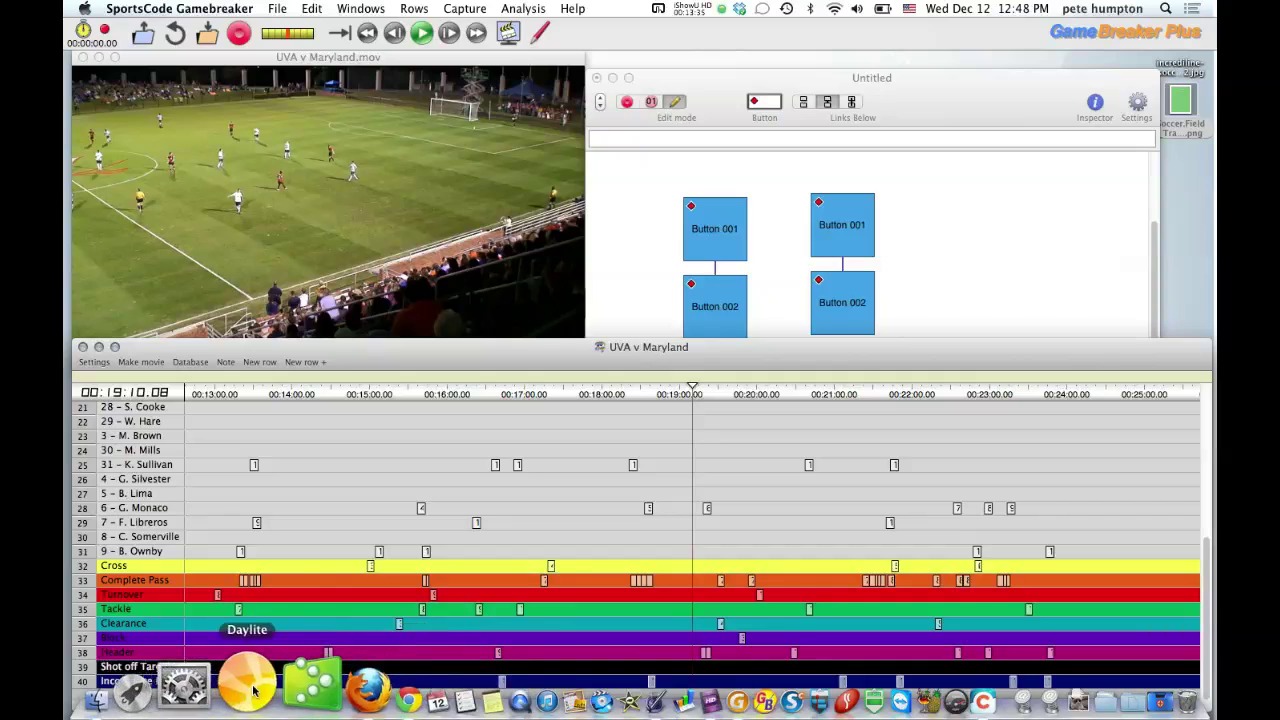
# - Switch to System Preferences and show the Trackpad scroll and zoom options
pyautogui.click(212, 684)
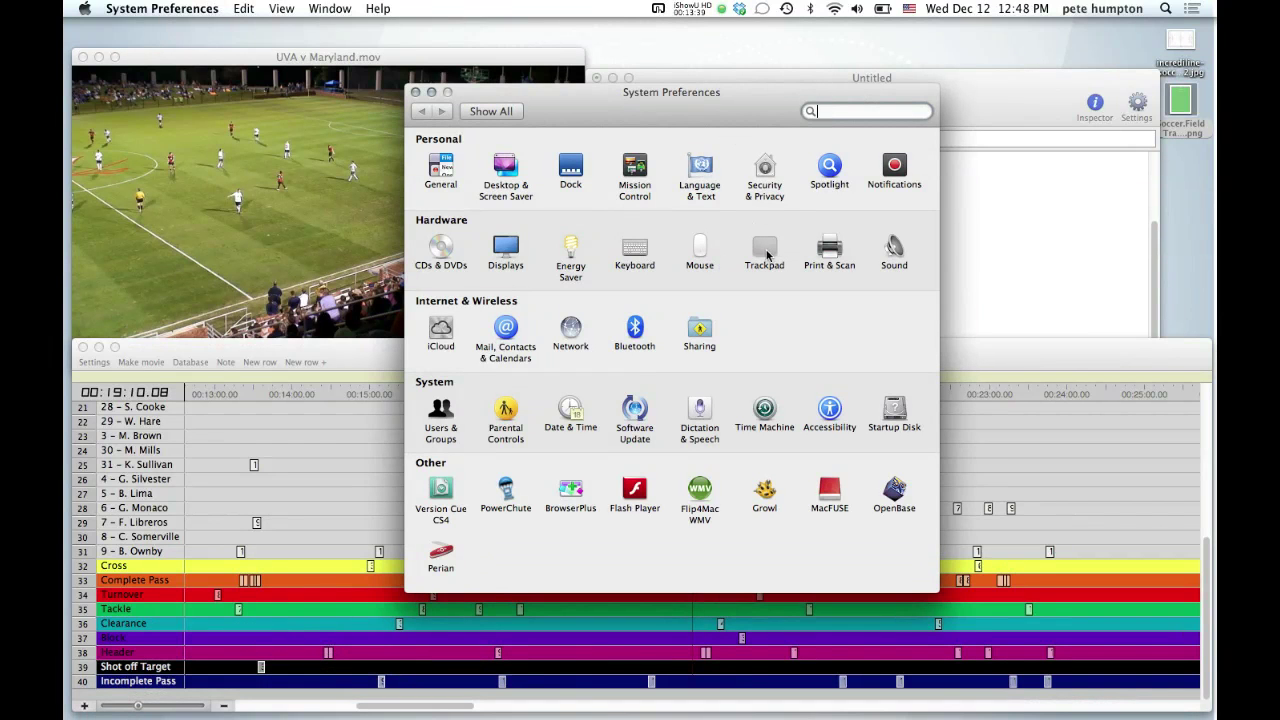
pyautogui.click(767, 256)
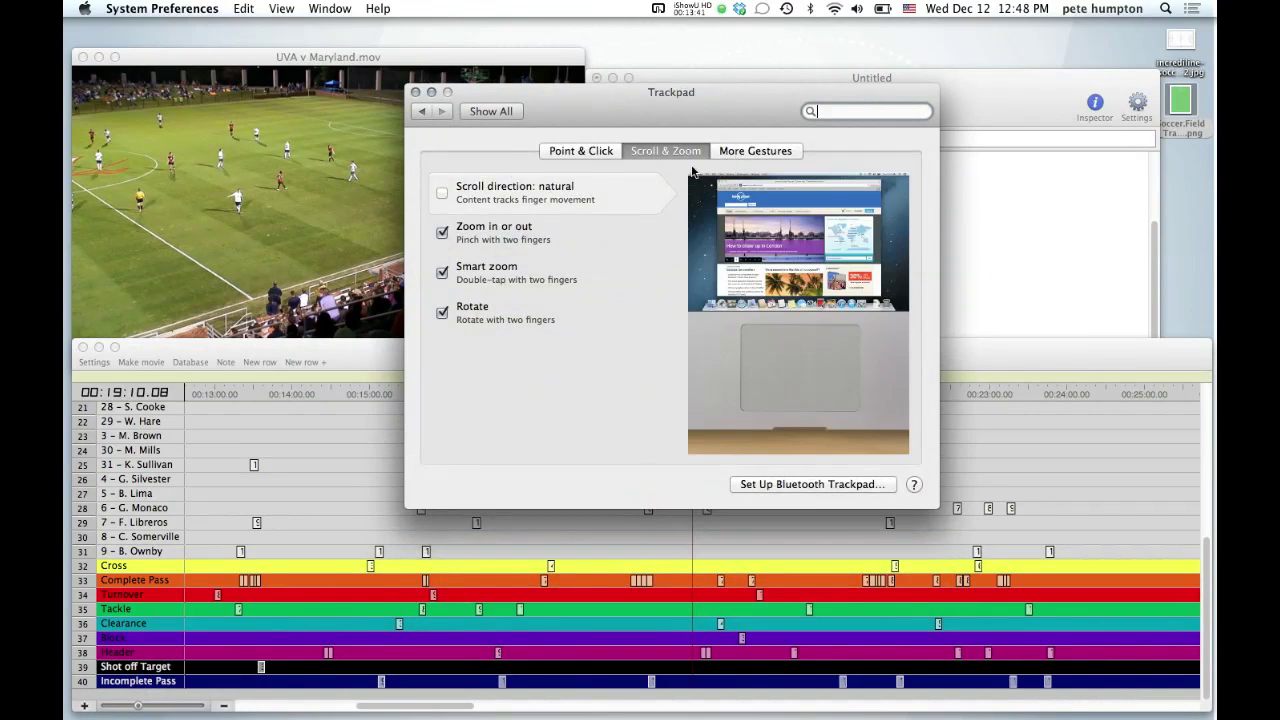
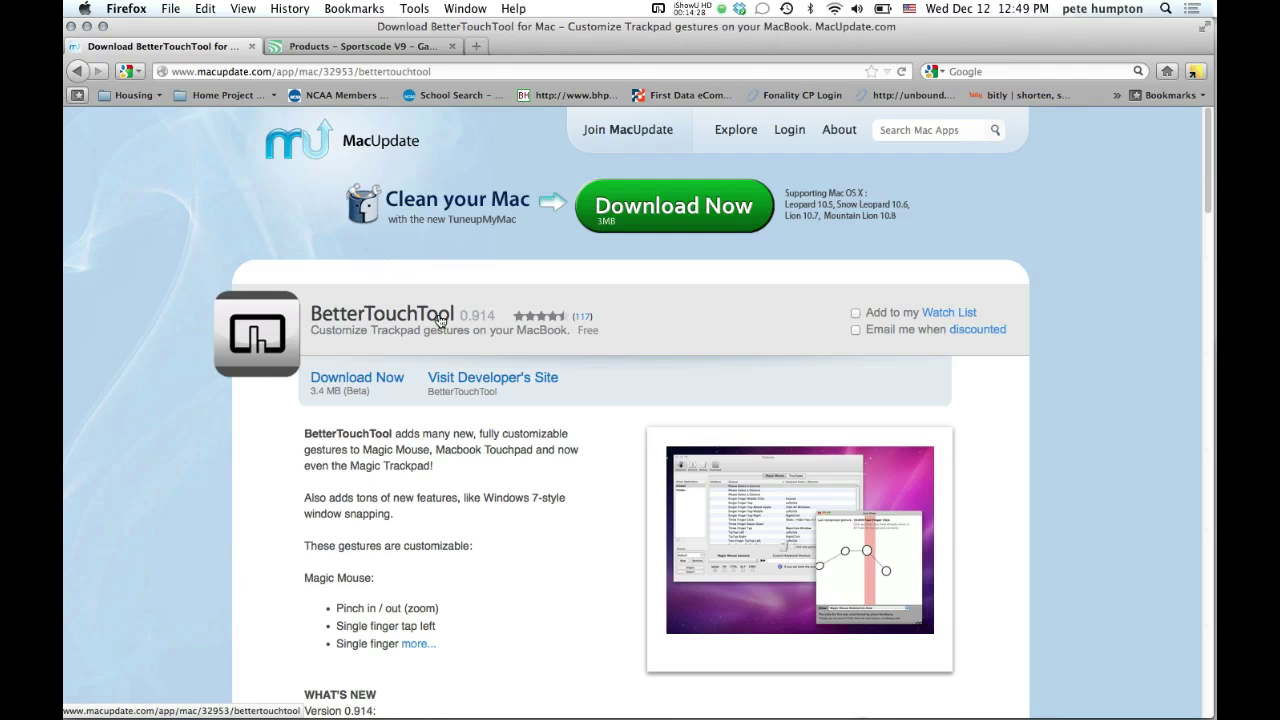
# - Open the BetterTouchTool preferences and show the Three Finger Click trackpad gesture assigned for SportsCode Gamebreaker
pyautogui.click(658, 8)
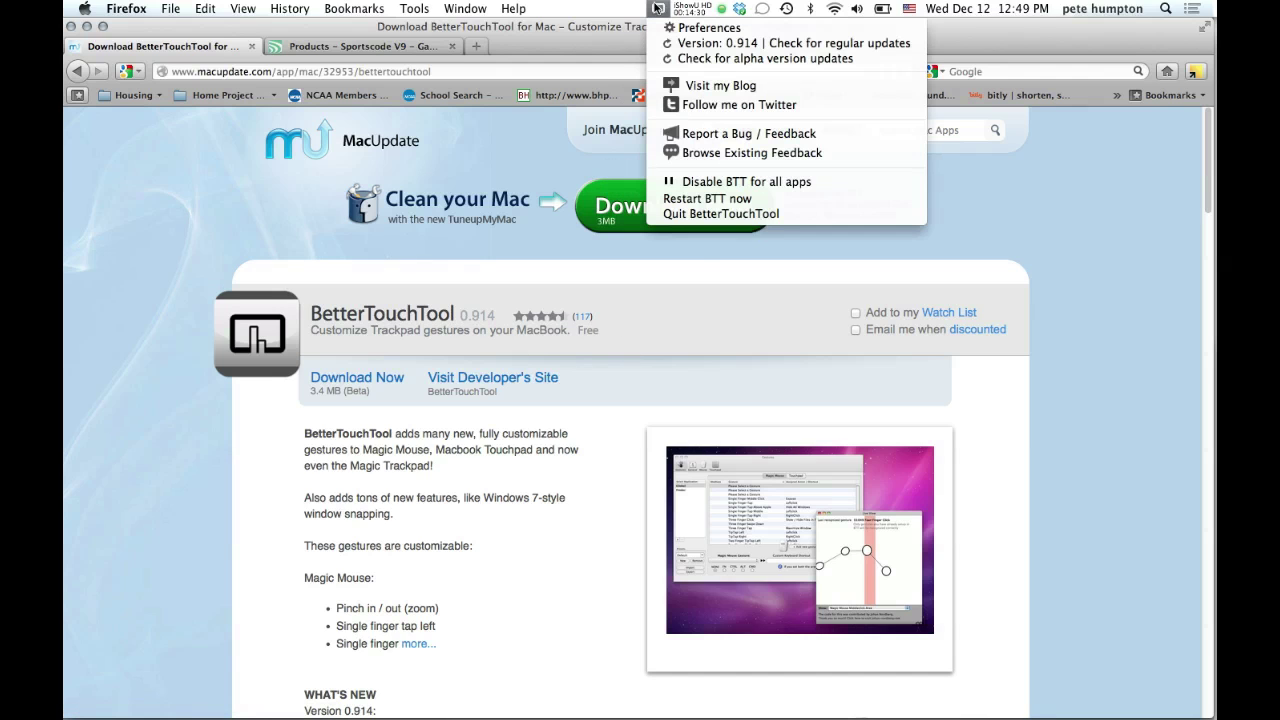
pyautogui.click(705, 27)
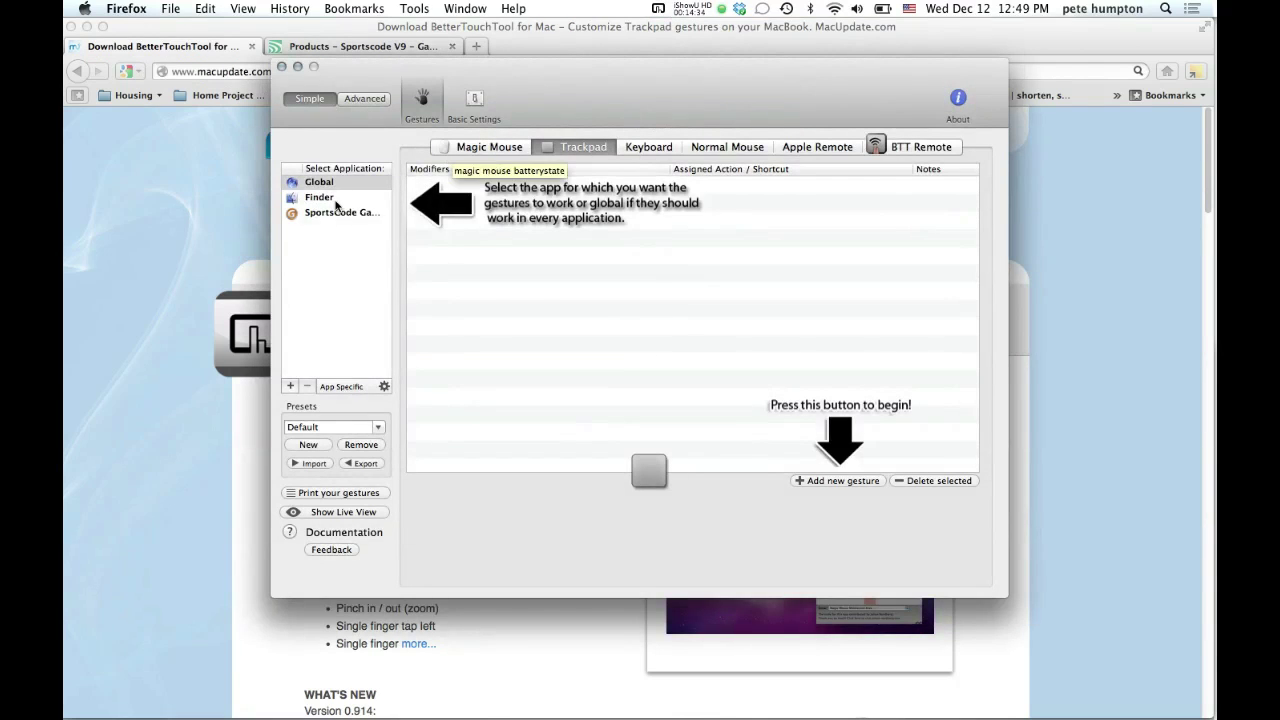
pyautogui.click(372, 214)
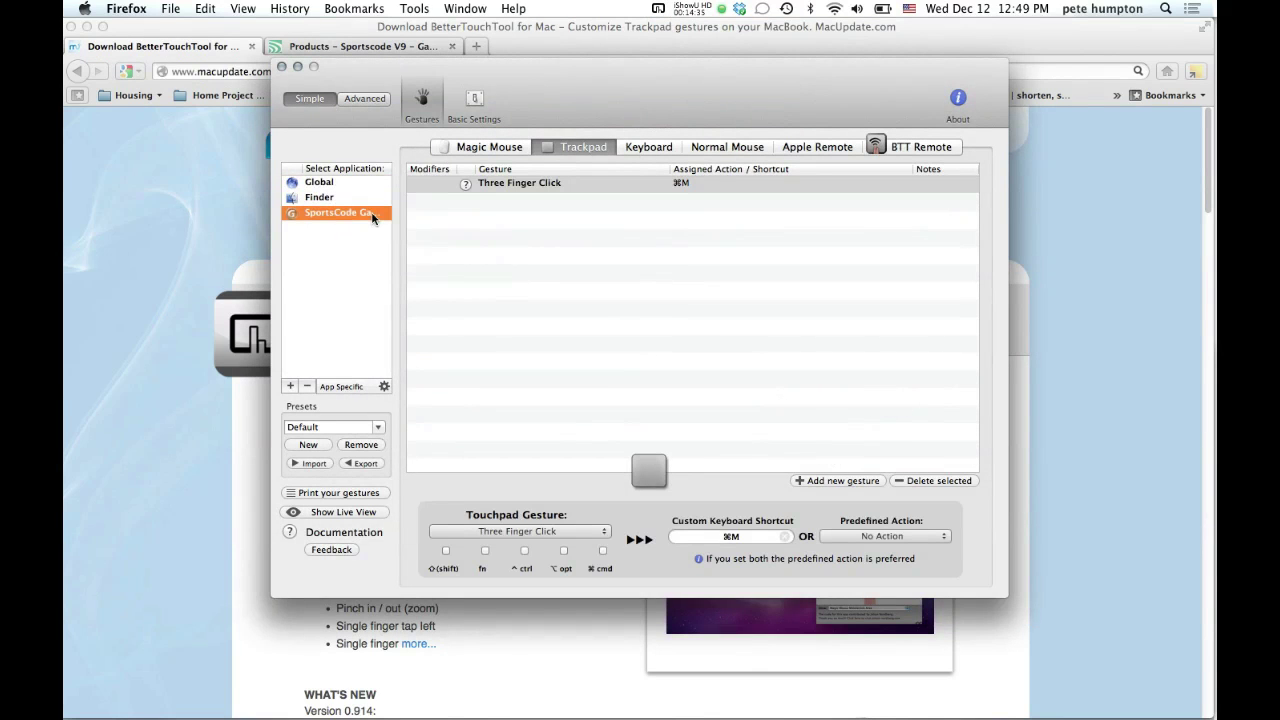
pyautogui.click(520, 185)
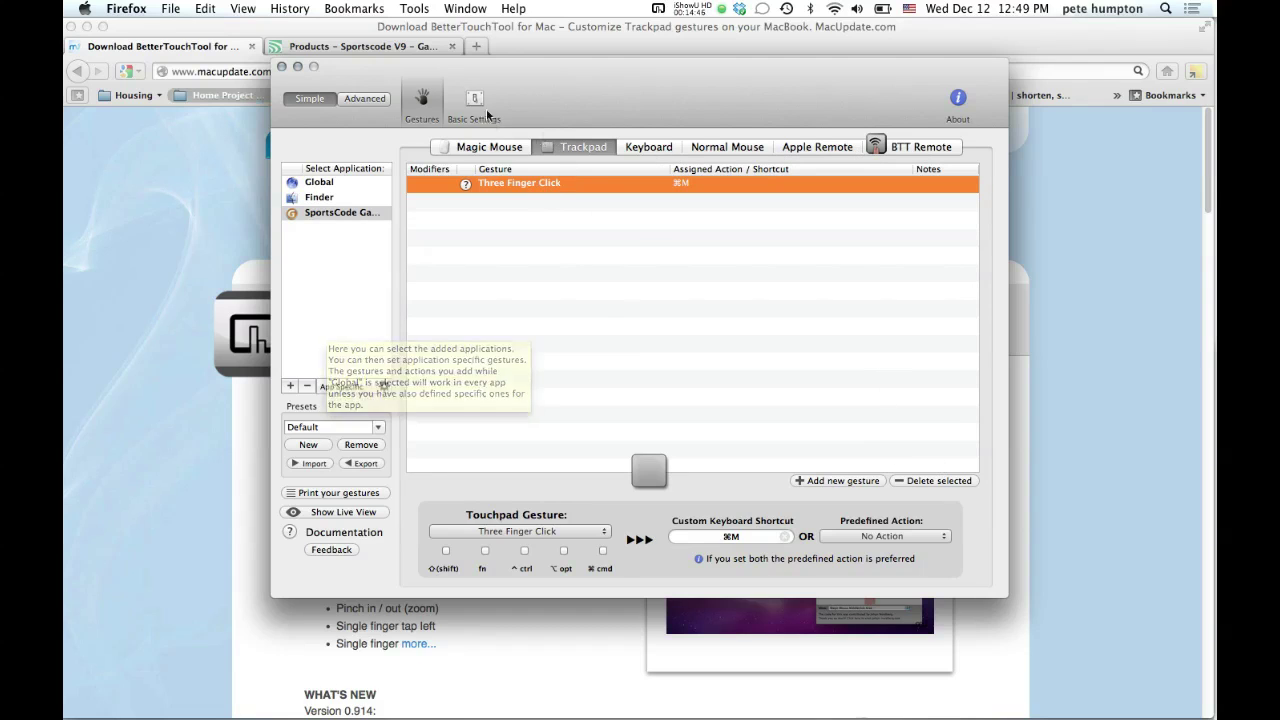
# - Add a blank trackpad gesture for SportsCode Gamebreaker and look through the available touchpad gestures and predefined actions
pyautogui.click(838, 481)
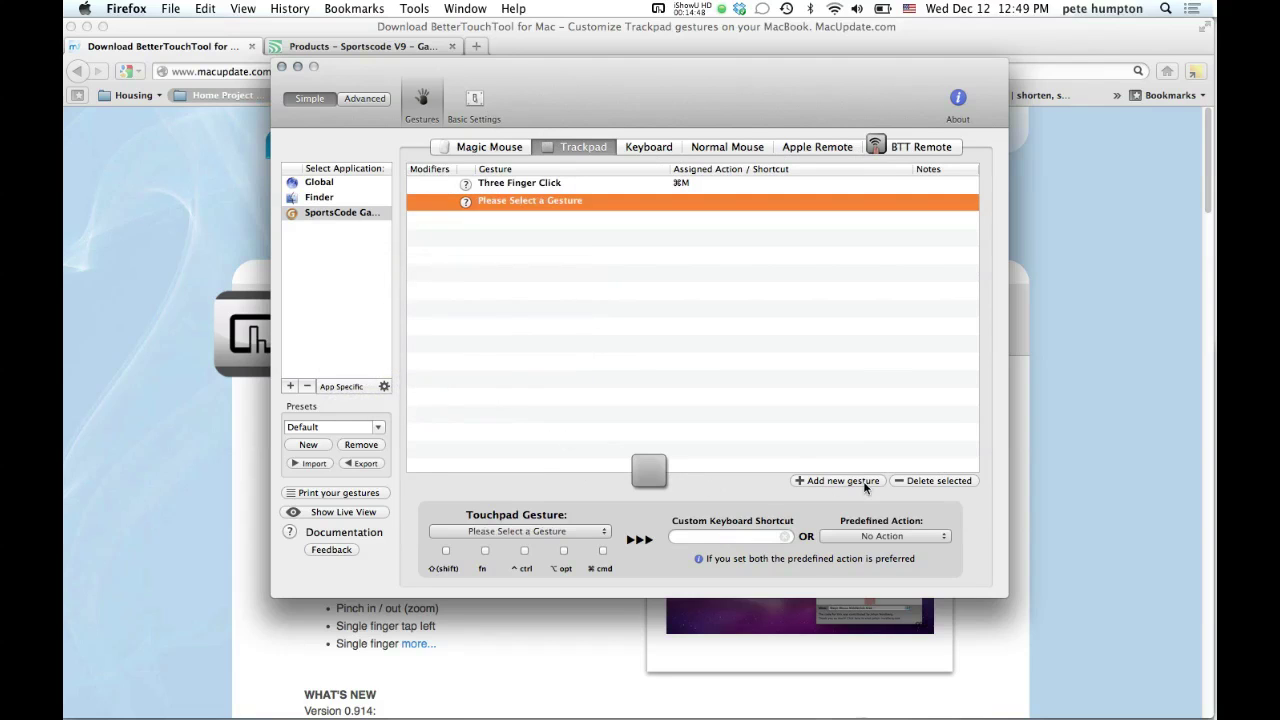
pyautogui.click(575, 527)
pyautogui.moveTo(665, 712)
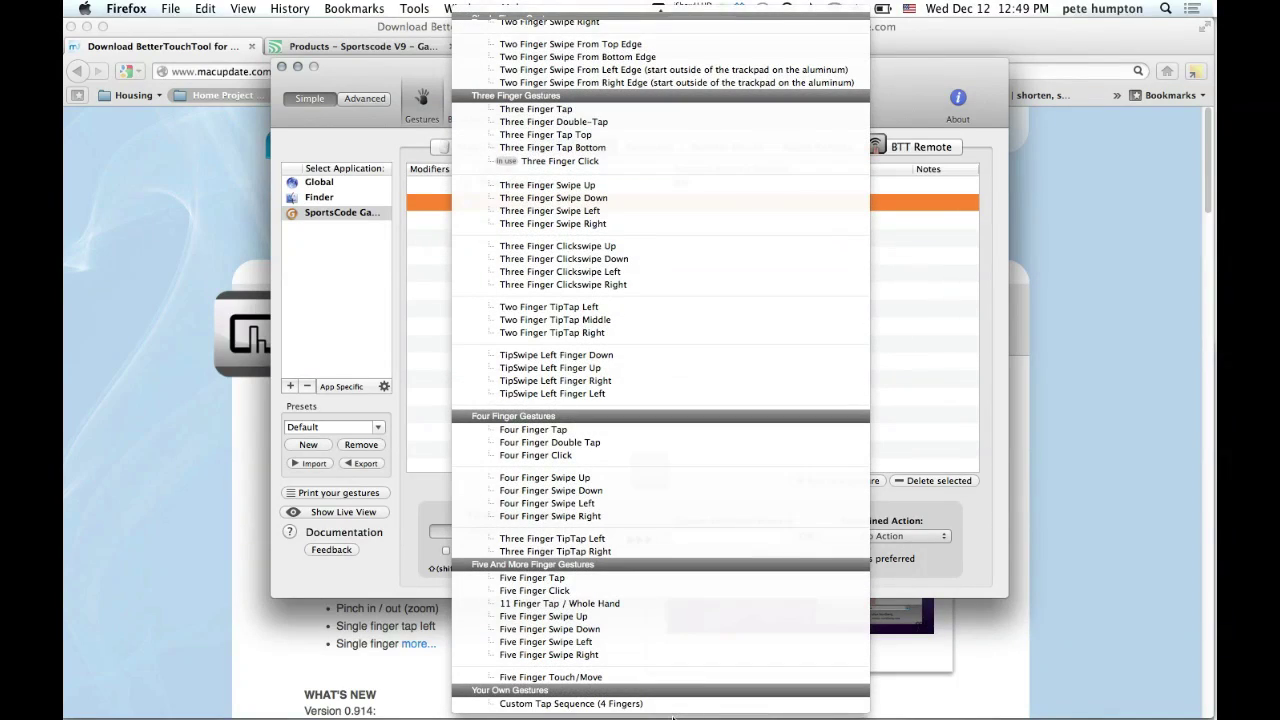
pyautogui.click(922, 511)
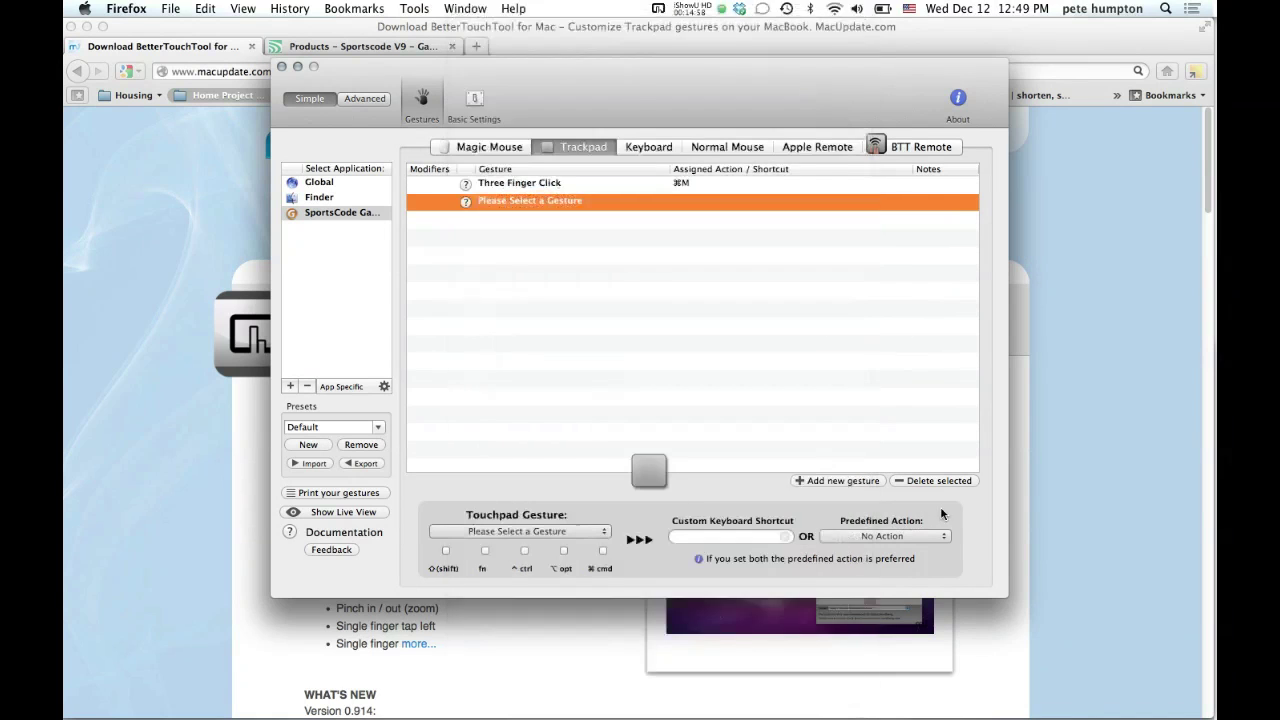
pyautogui.click(872, 540)
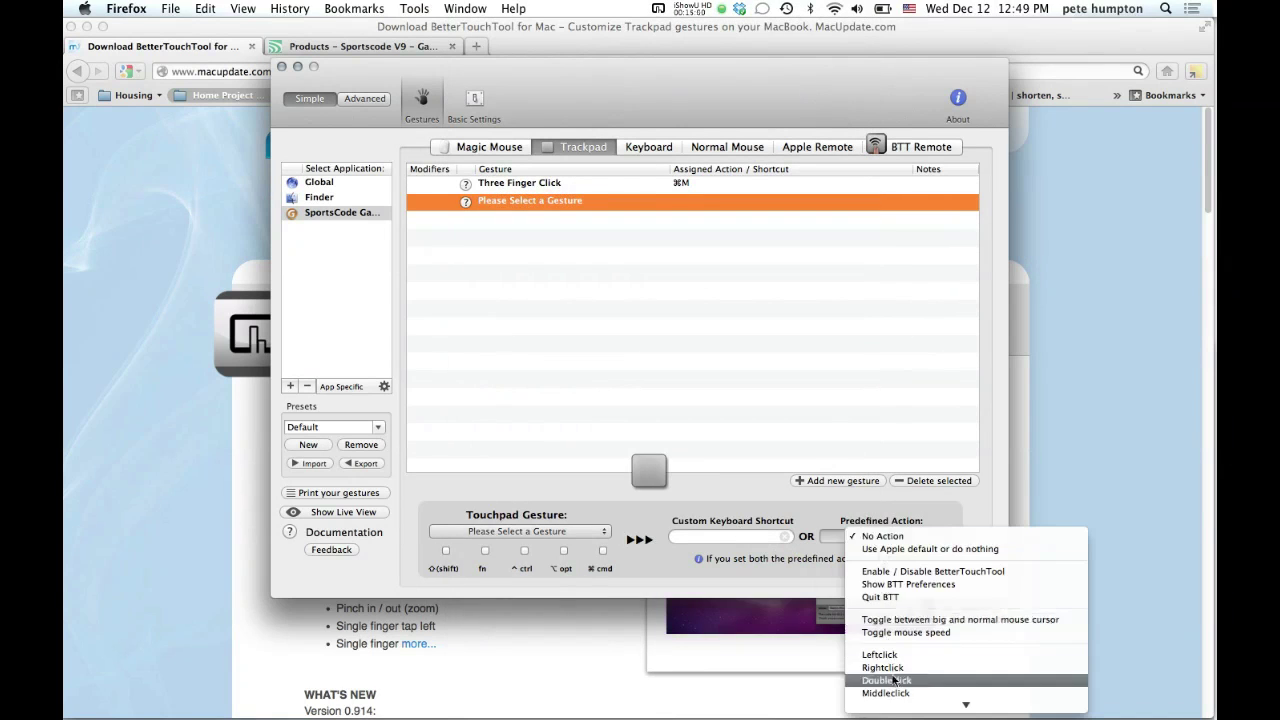
pyautogui.click(771, 482)
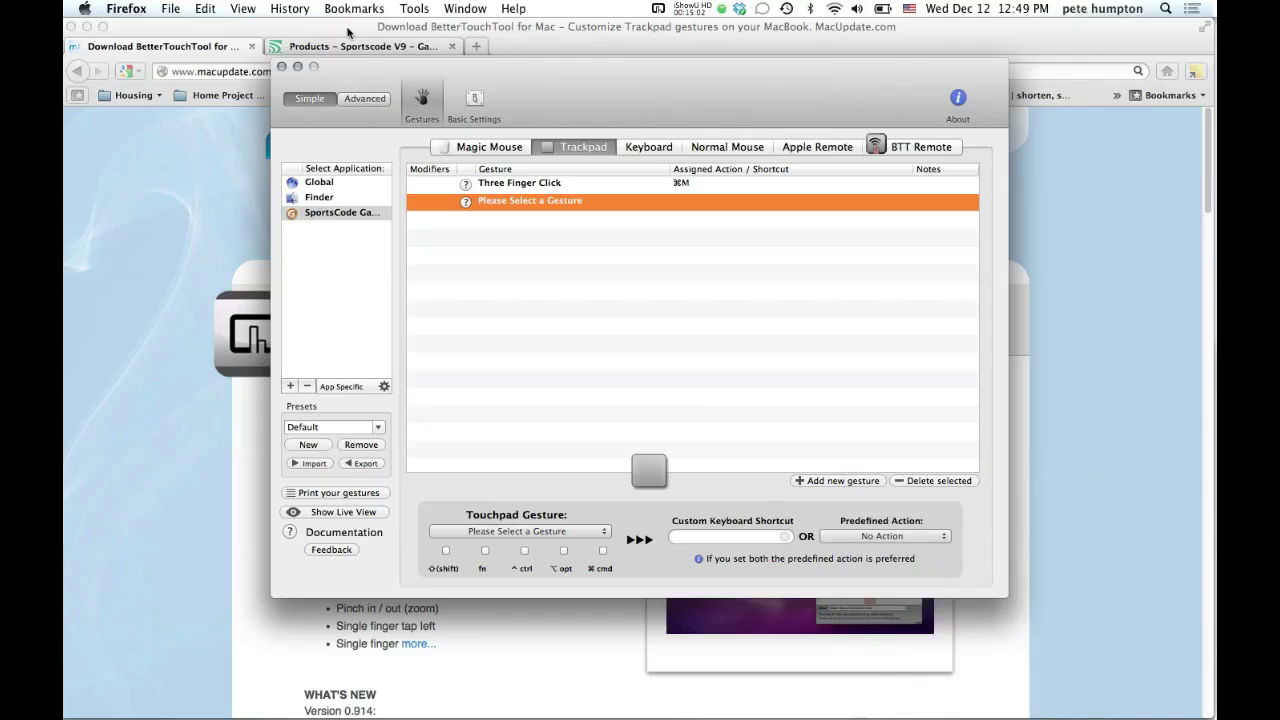
# - Close the BetterTouchTool preferences, minimize the MacUpdate browser window and switch back to the SportsCode Gamebreaker timeline
pyautogui.click(282, 66)
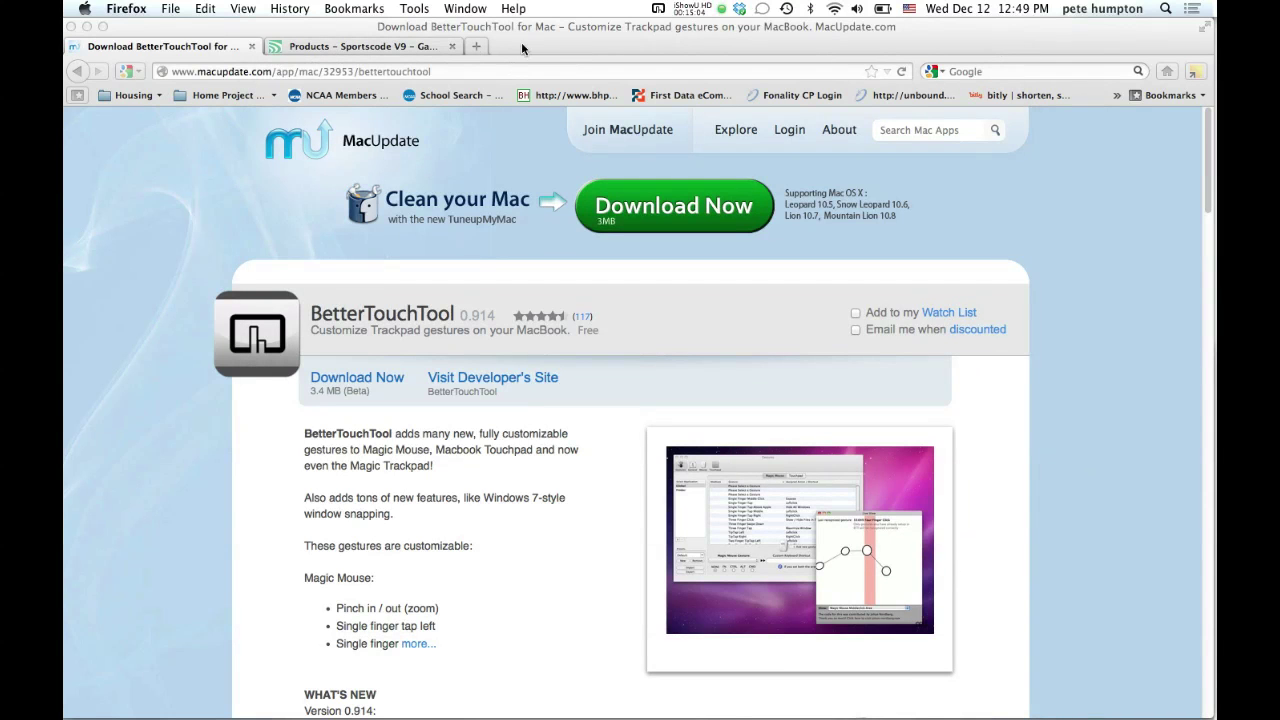
pyautogui.click(86, 26)
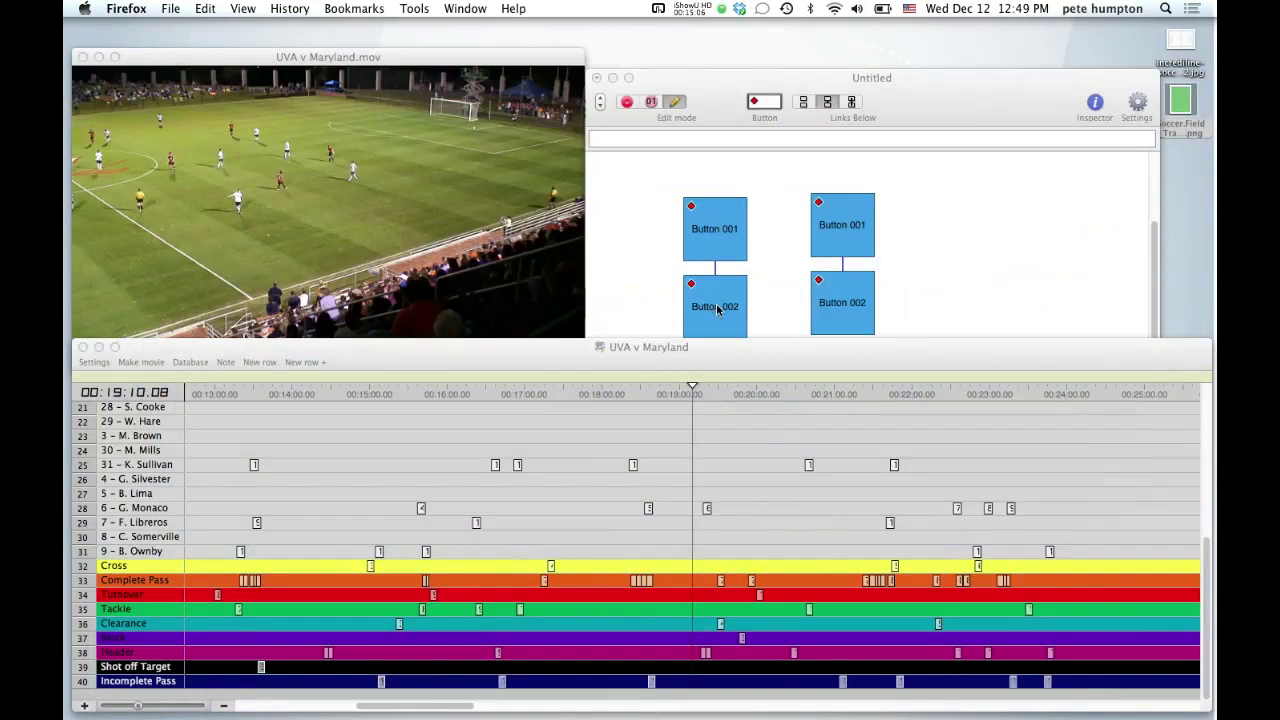
pyautogui.click(730, 357)
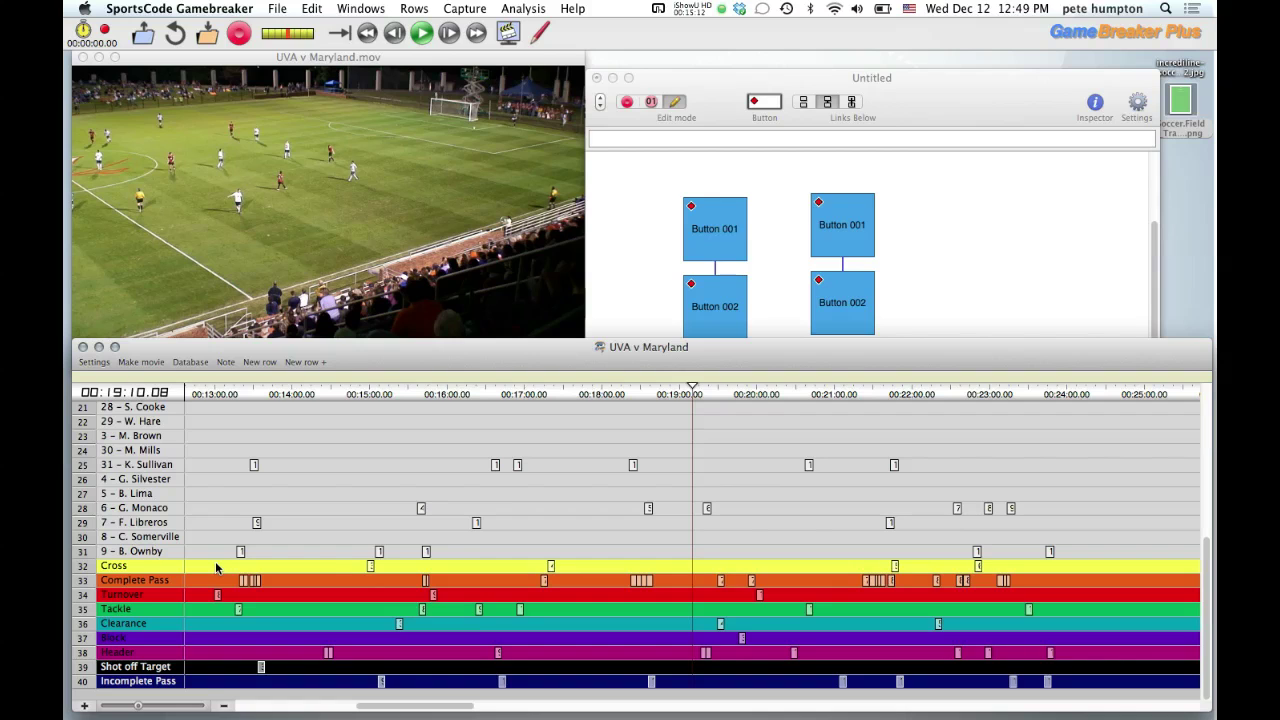
# - Open the Find window for searching timeline instances
pyautogui.click(277, 9)
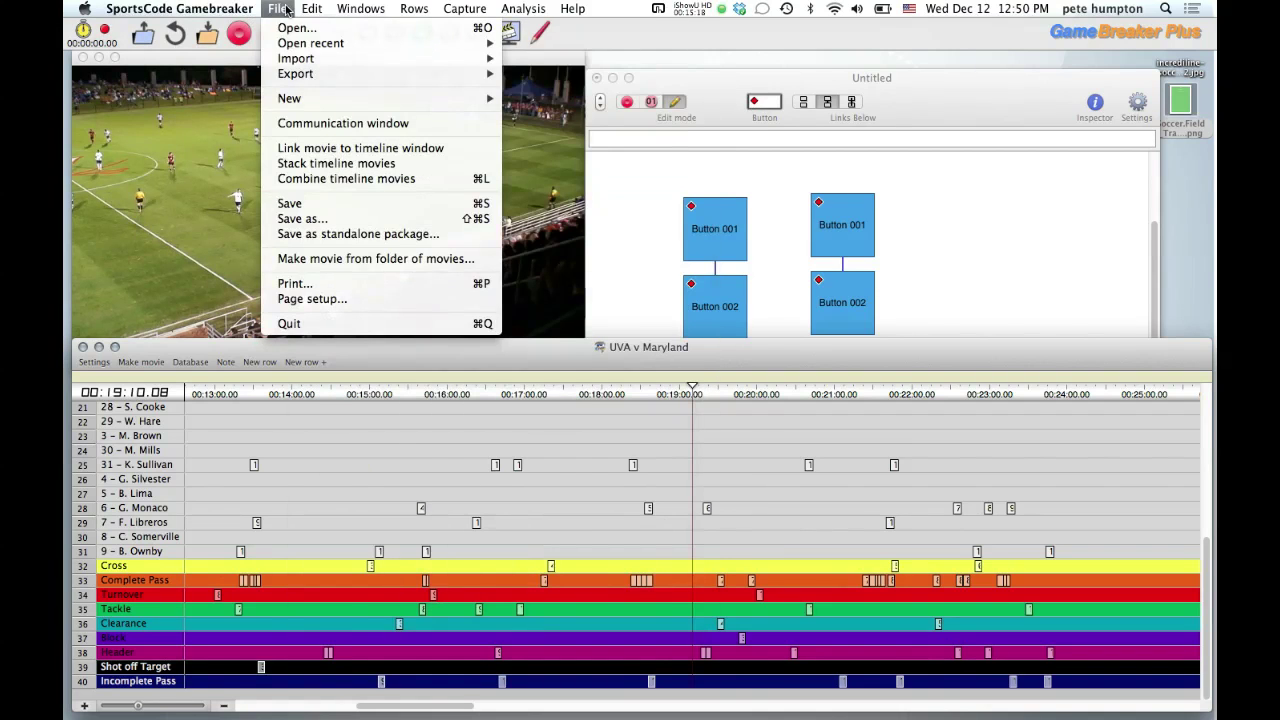
pyautogui.moveTo(311, 9)
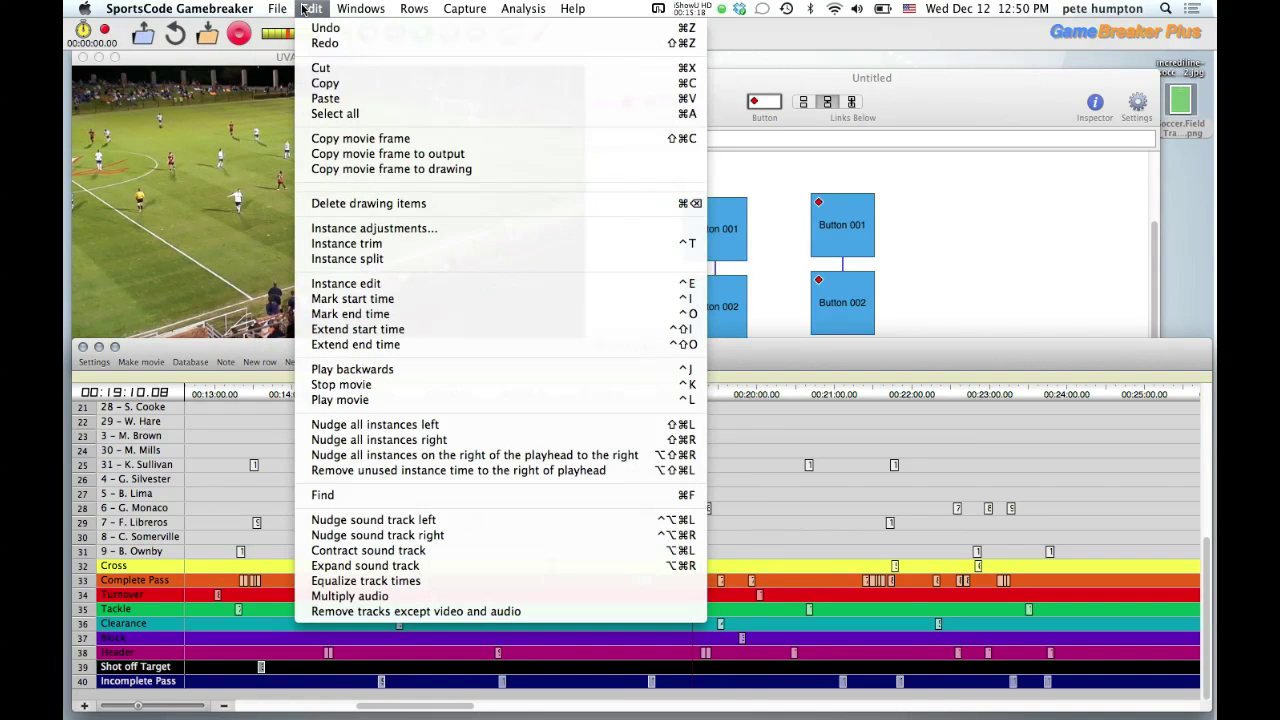
pyautogui.click(355, 498)
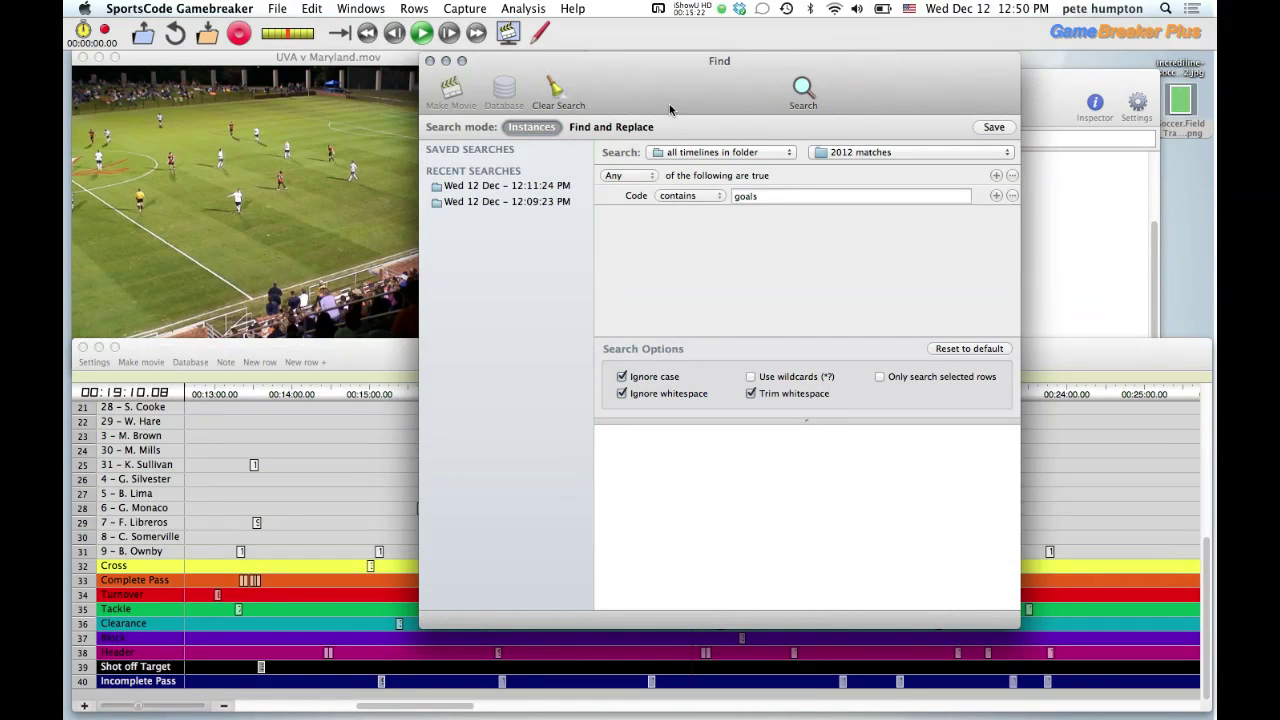
# - Examine the search scope options, the 2012 matches folder on the desktop and the folder choices for the search
pyautogui.click(705, 153)
pyautogui.click(706, 154)
pyautogui.press('F11')
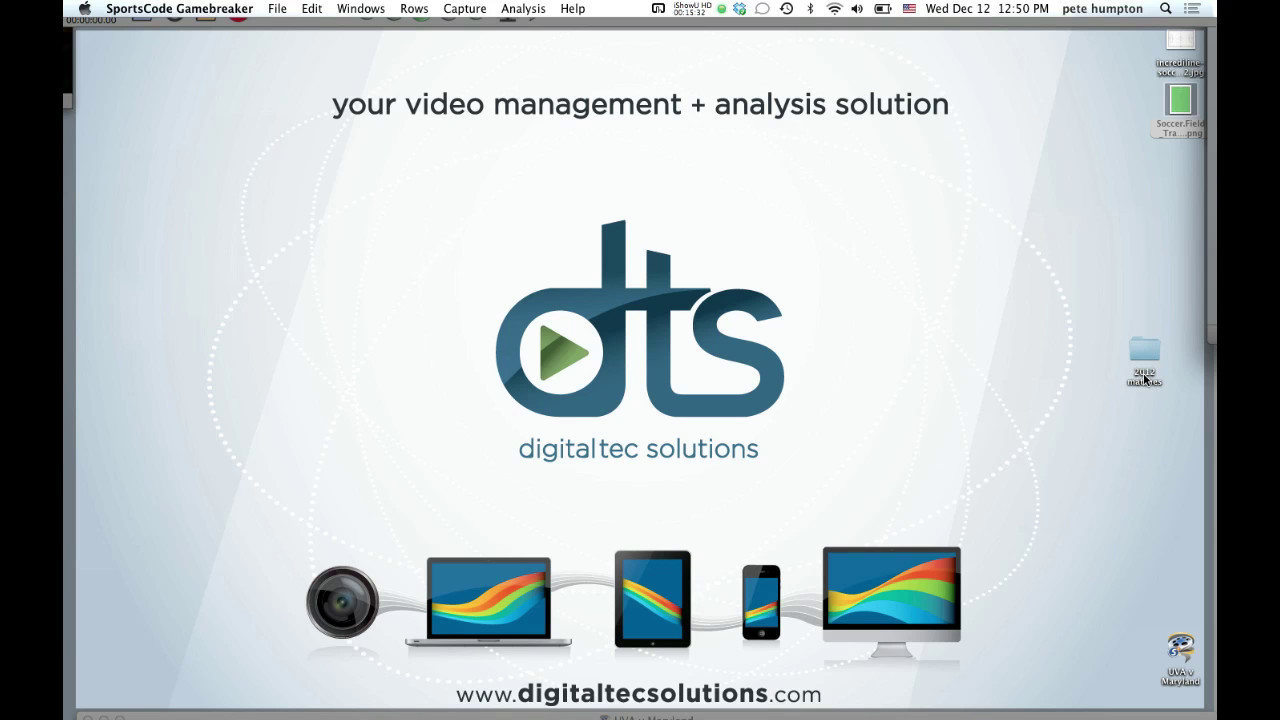
pyautogui.press('F11')
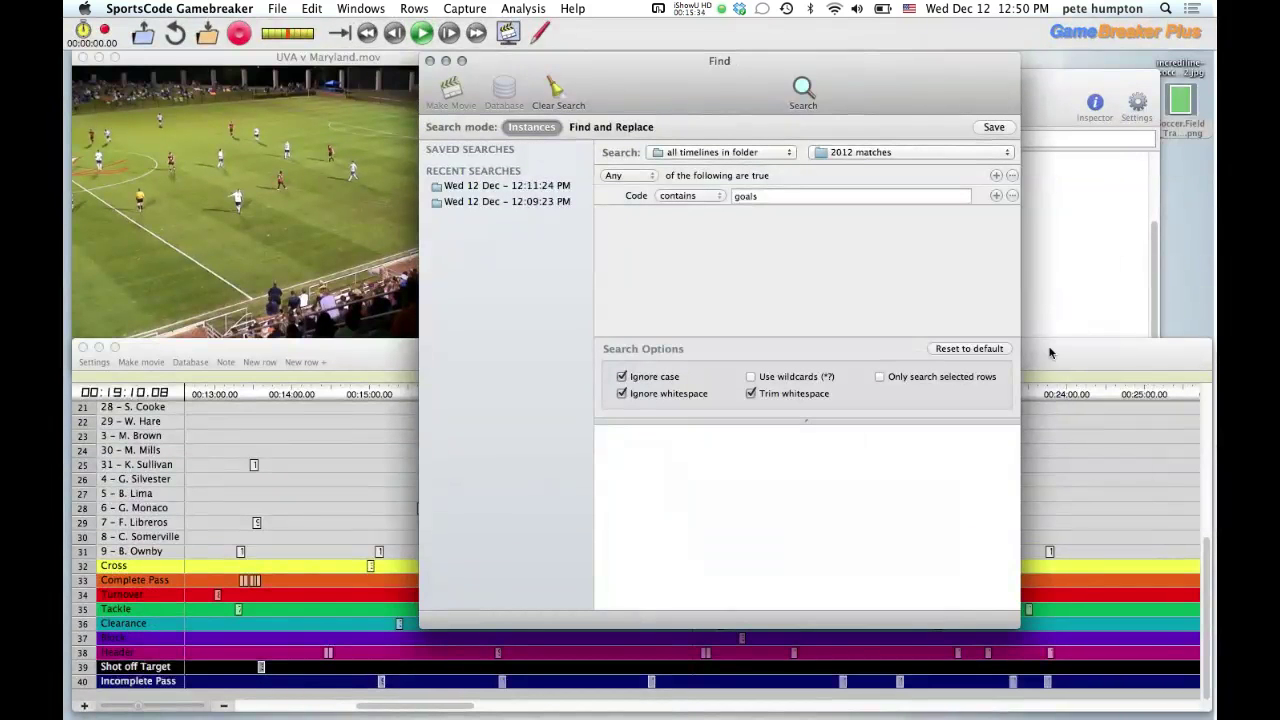
pyautogui.click(912, 153)
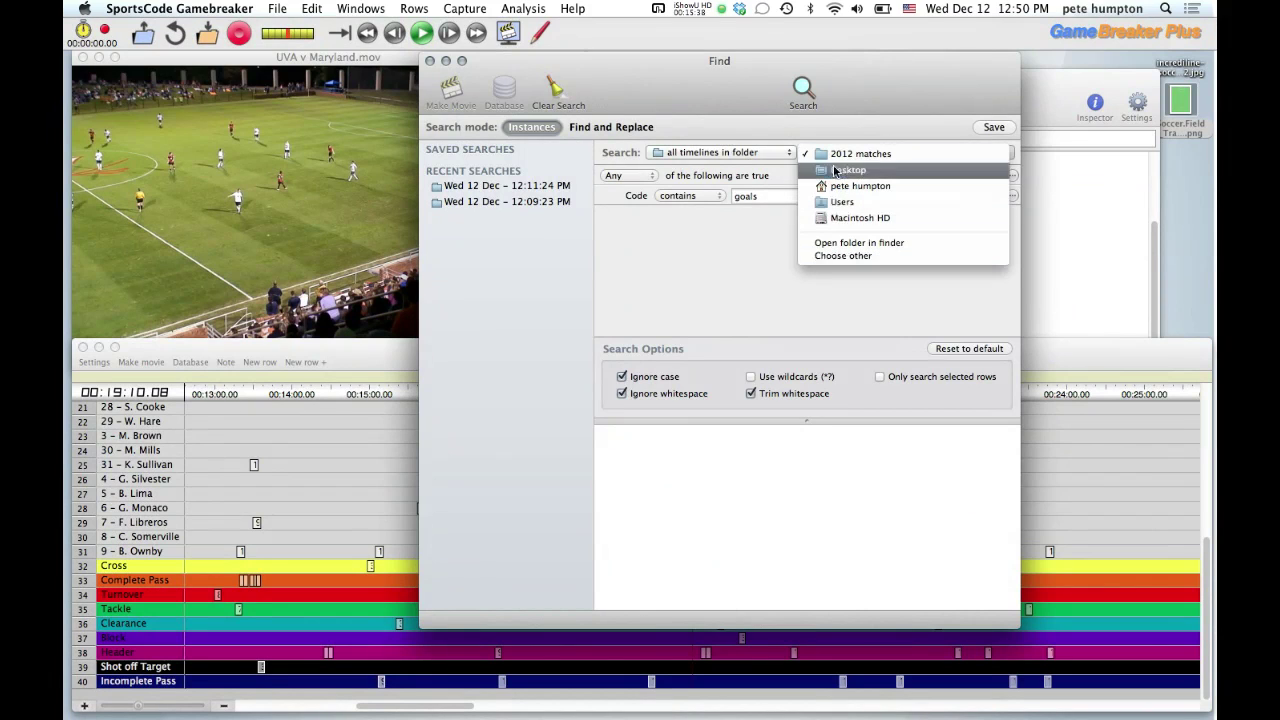
pyautogui.click(770, 130)
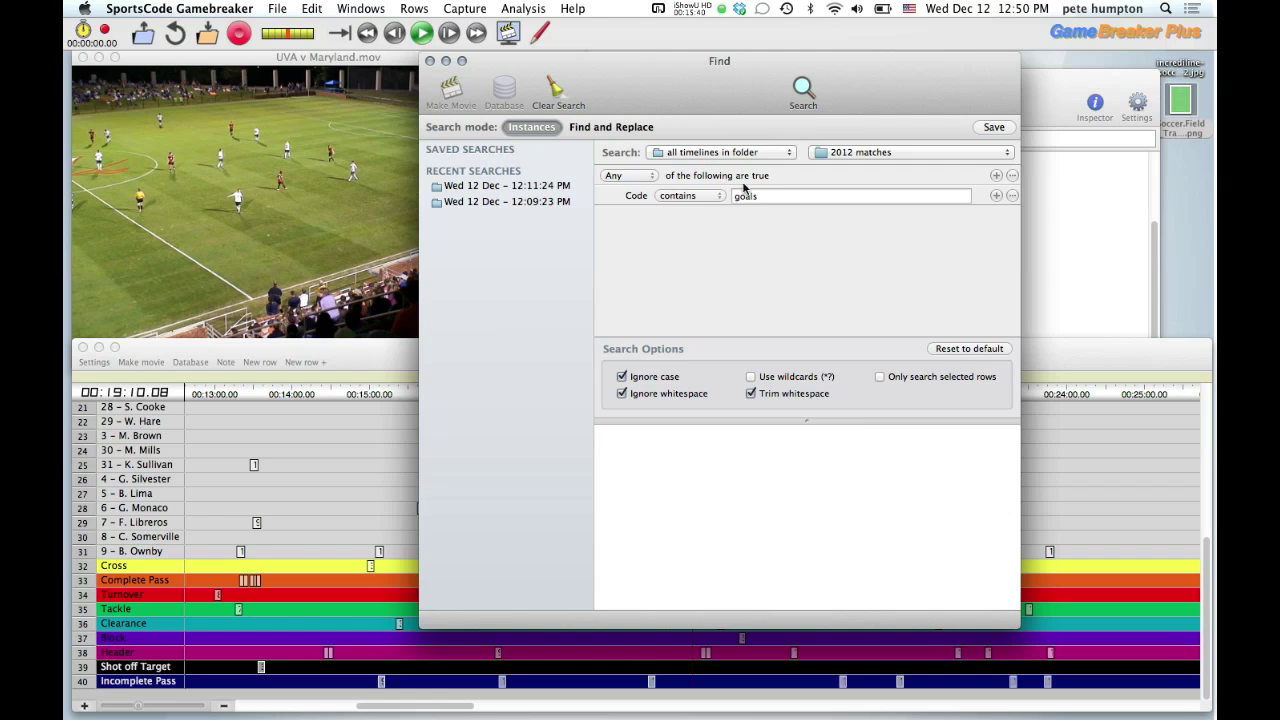
# - Search all timelines in the 2012 matches folder for codes containing Cross, keeping the found timelines in the old format
pyautogui.doubleClick(728, 196)
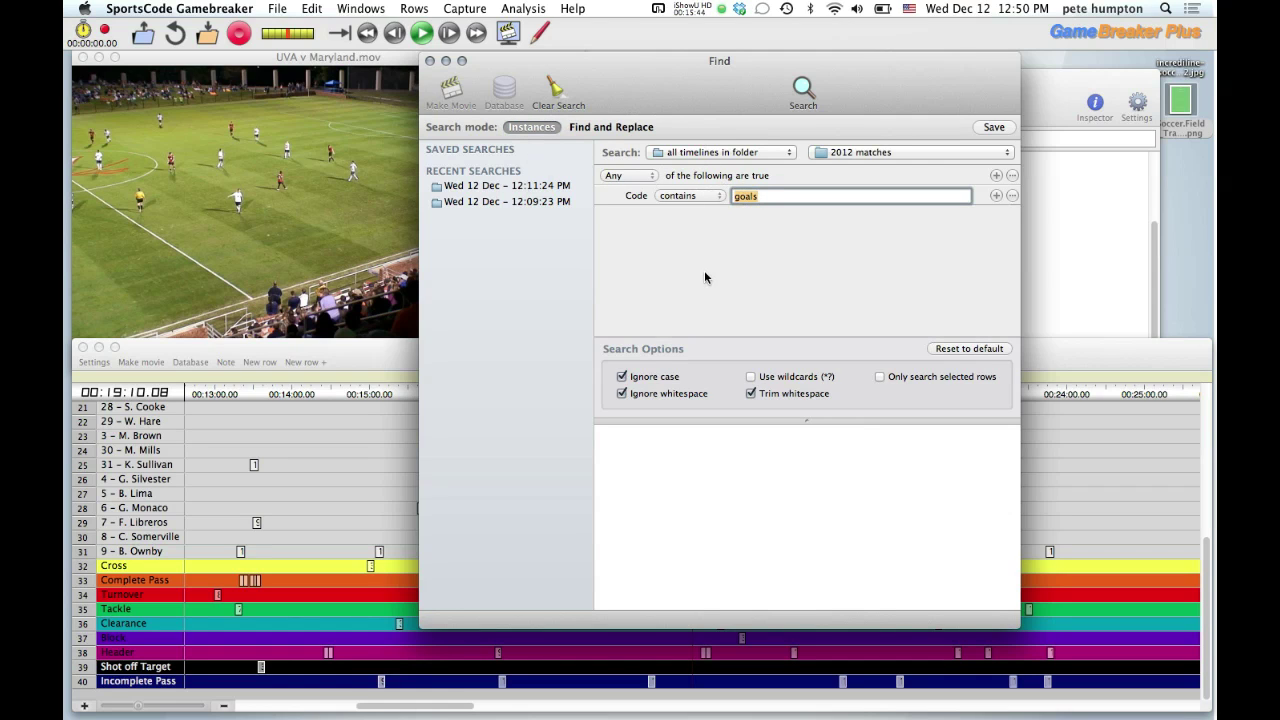
pyautogui.write('Cross')
pyautogui.doubleClick(548, 207)
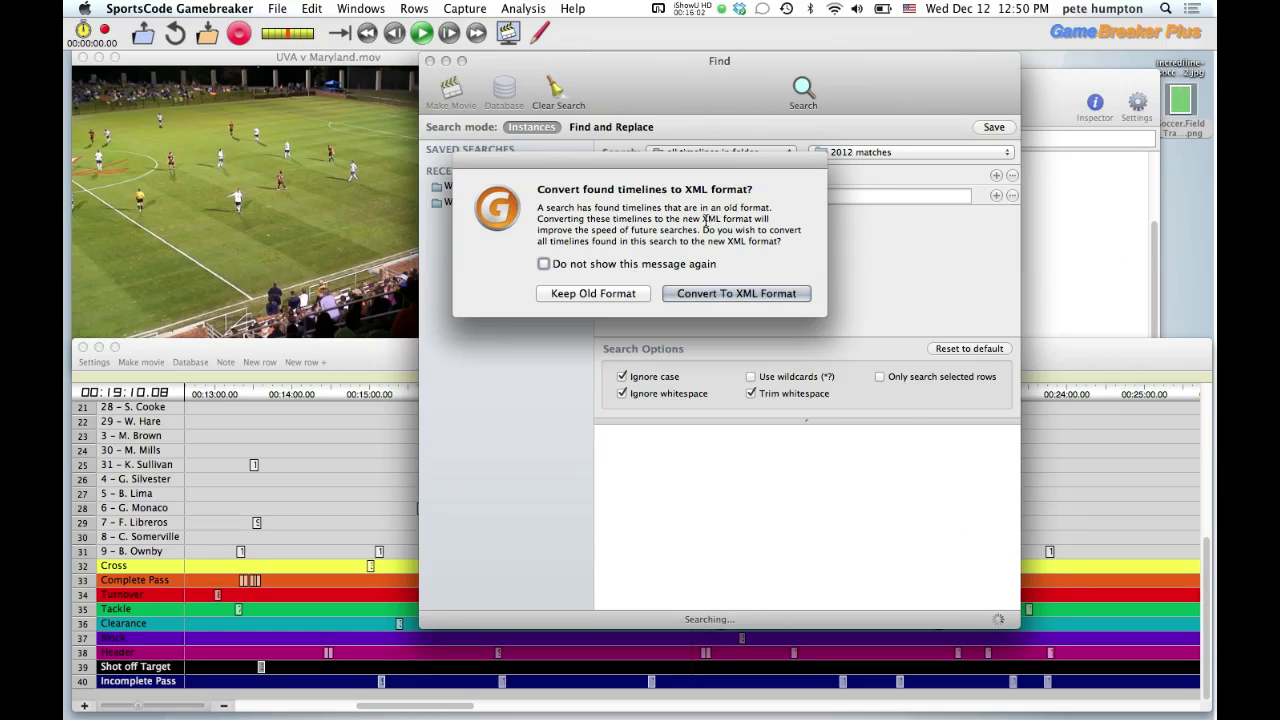
pyautogui.click(628, 296)
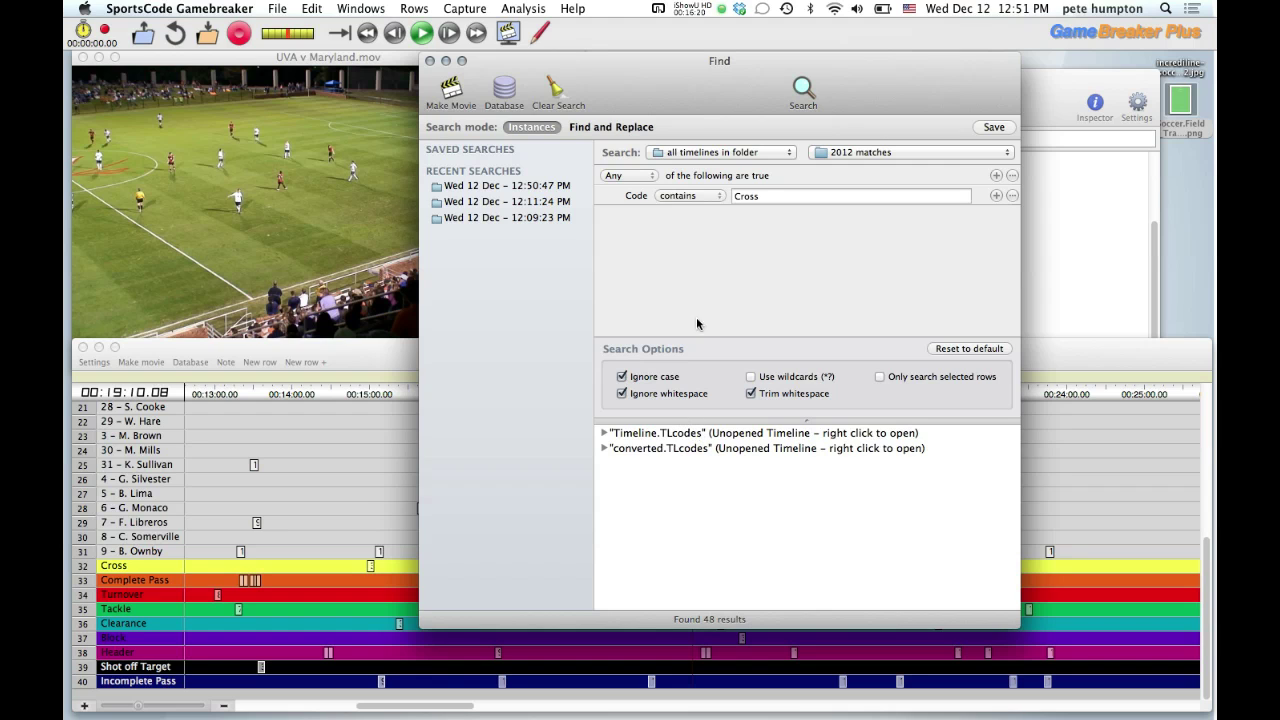
# - Expand the Timeline.TLcodes and converted.TLcodes results in turn to review their Cross instances, leaving Timeline.TLcodes selected and expanded
pyautogui.click(605, 433)
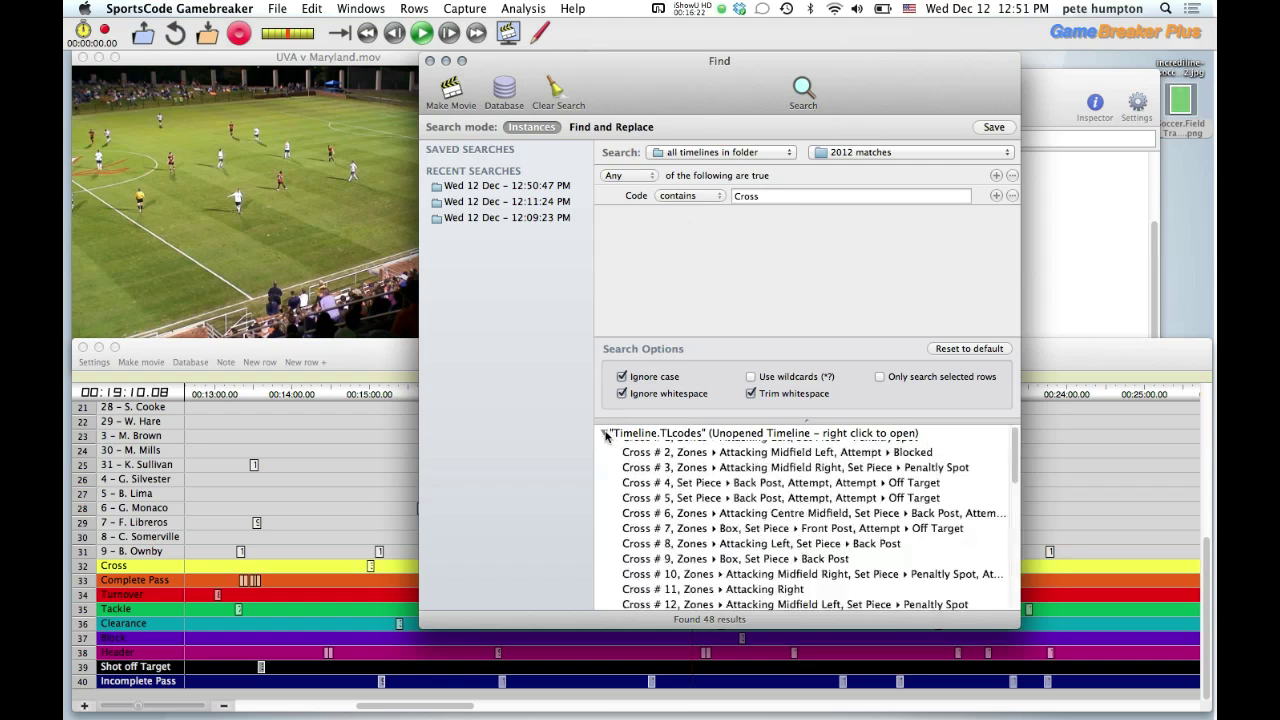
pyautogui.click(605, 435)
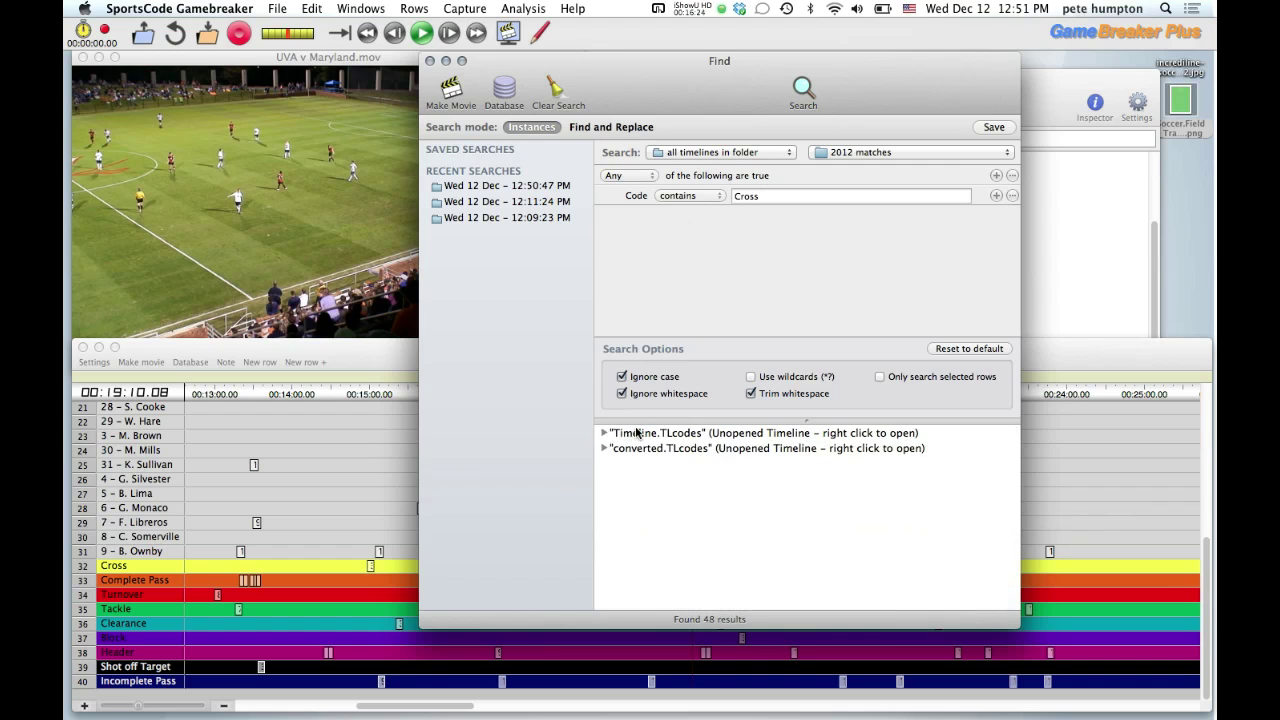
pyautogui.click(607, 436)
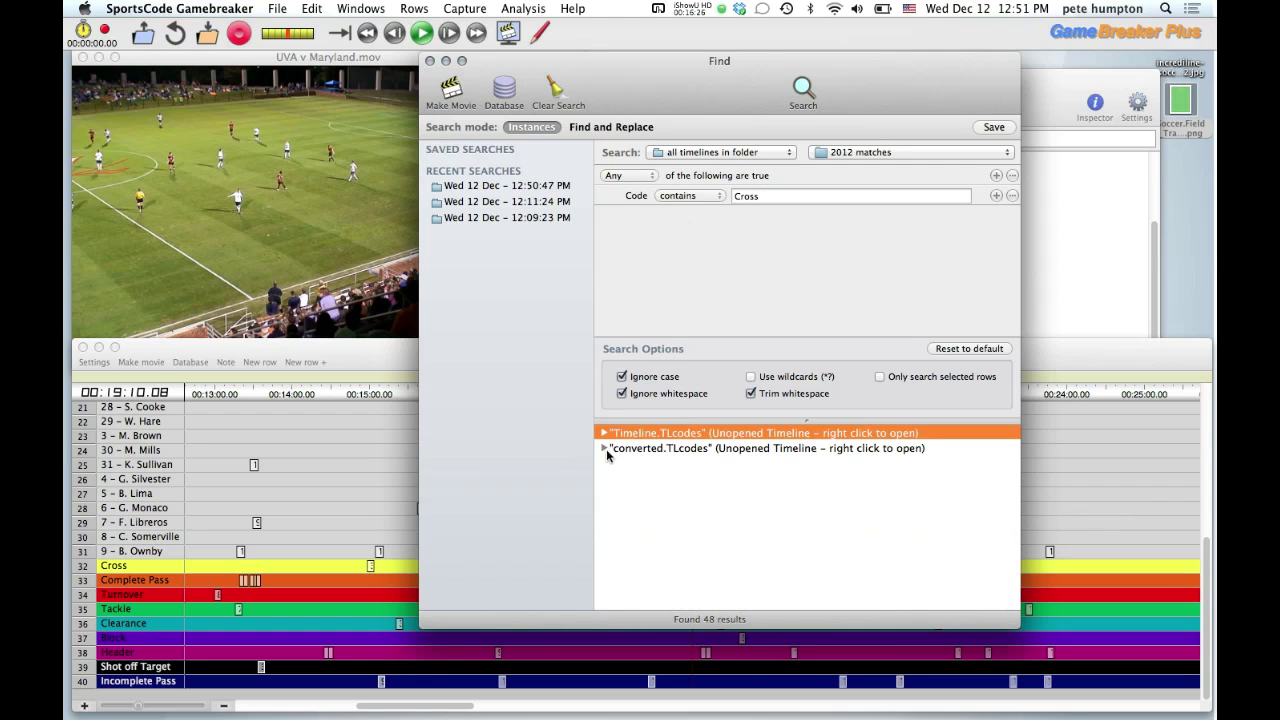
pyautogui.click(630, 448)
pyautogui.click(634, 440)
pyautogui.click(637, 450)
pyautogui.click(630, 438)
pyautogui.click(605, 449)
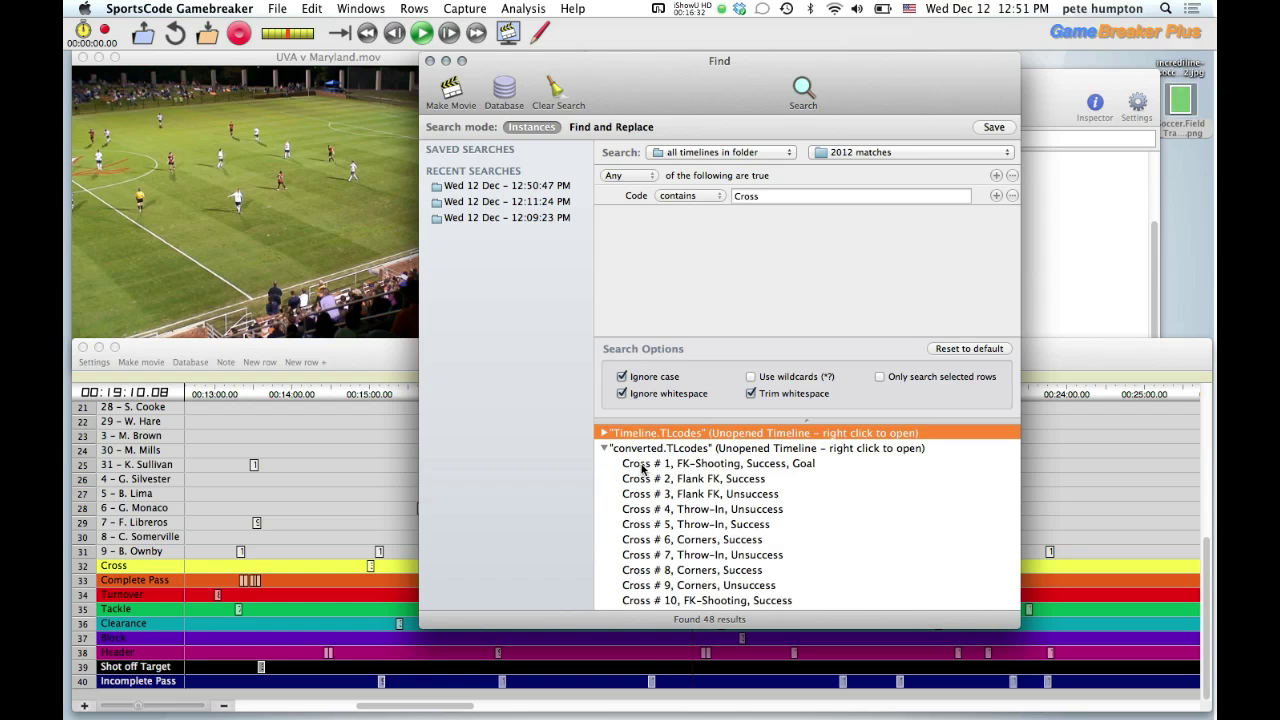
pyautogui.click(605, 449)
pyautogui.click(604, 433)
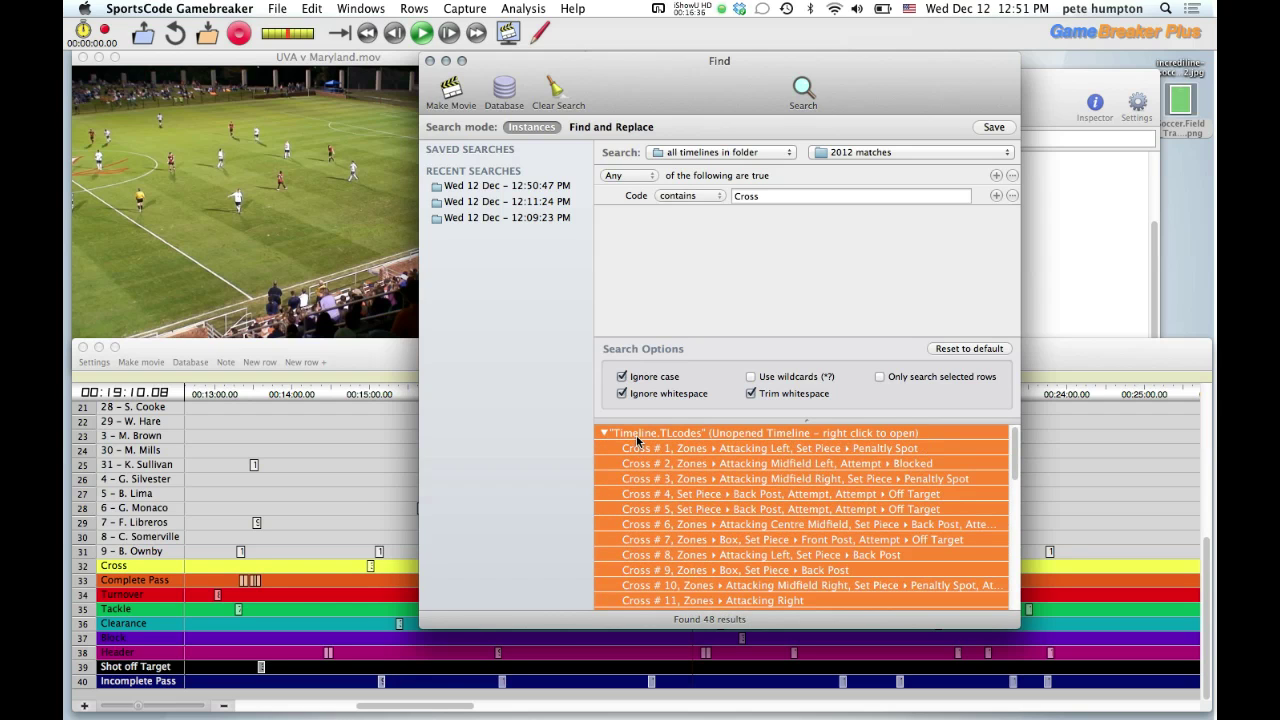
# - Preview all Timeline.TLcodes Cross instances as one movie, then check the result's file options and collapse its list
pyautogui.doubleClick(915, 437)
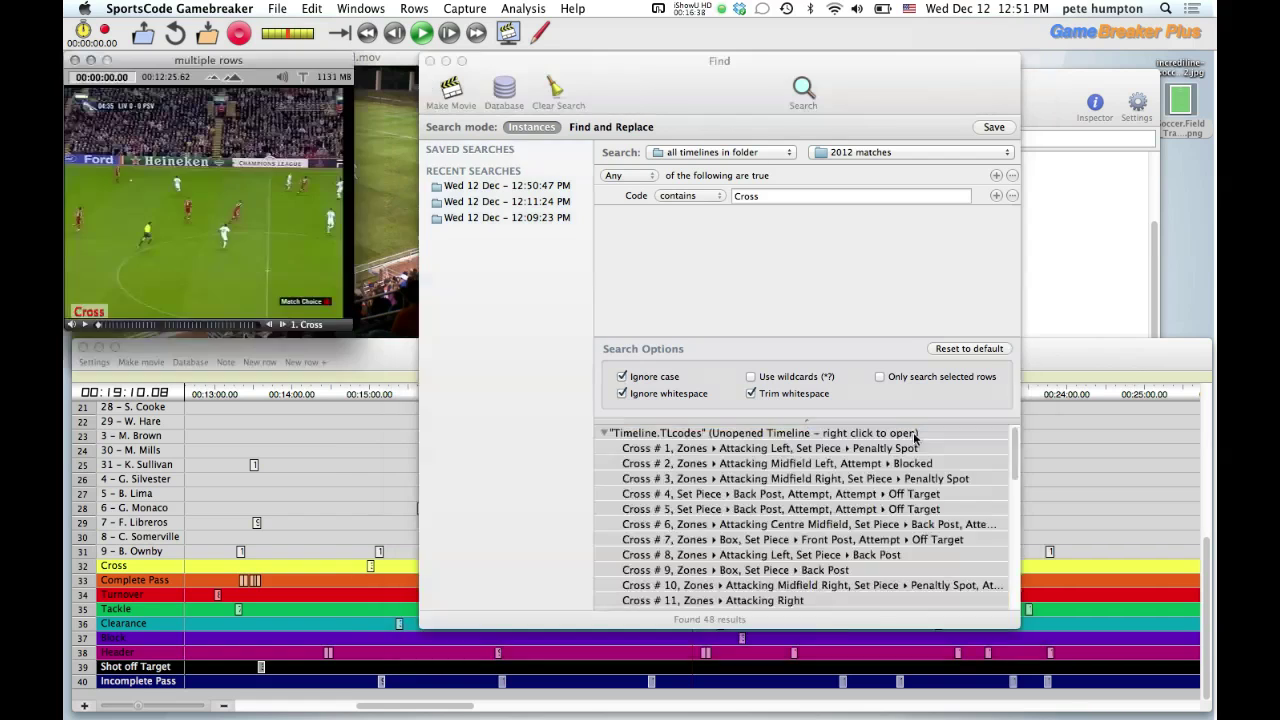
pyautogui.click(77, 66)
pyautogui.rightClick(710, 433)
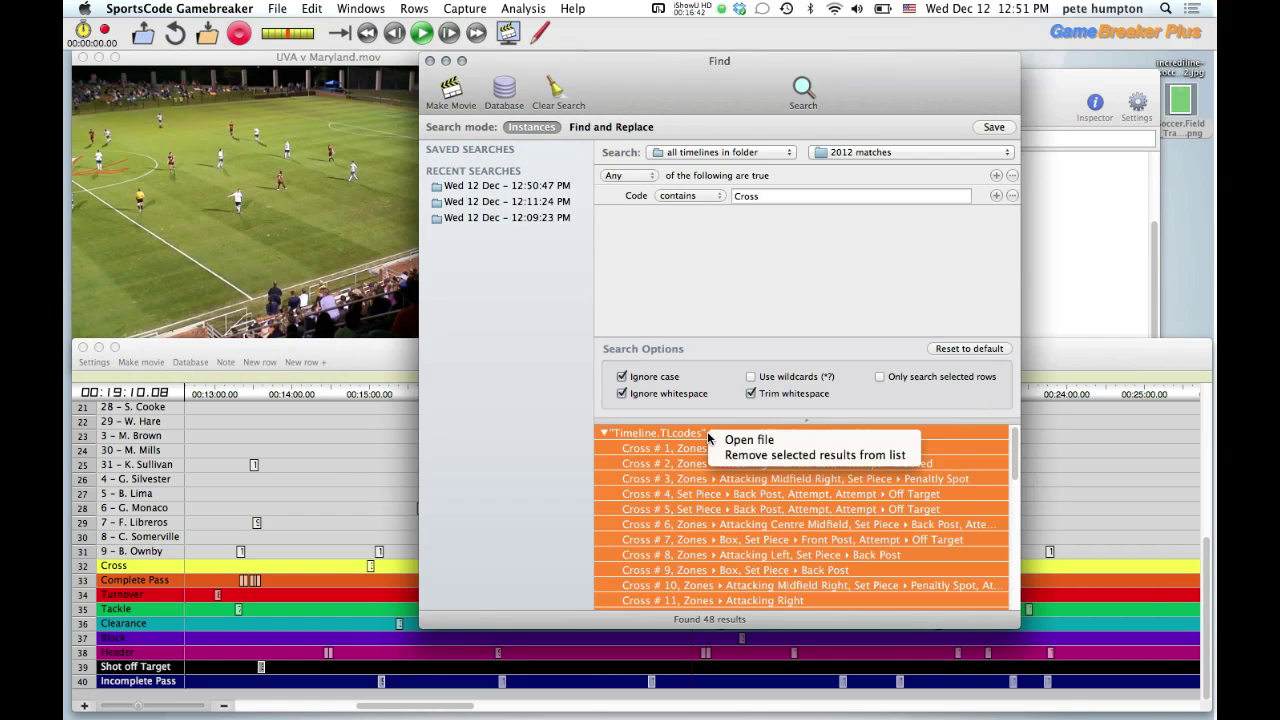
pyautogui.click(606, 433)
pyautogui.click(604, 433)
# - Preview the Cross # 1 instance from converted.TLcodes, then close its movie and the Find window
pyautogui.click(605, 448)
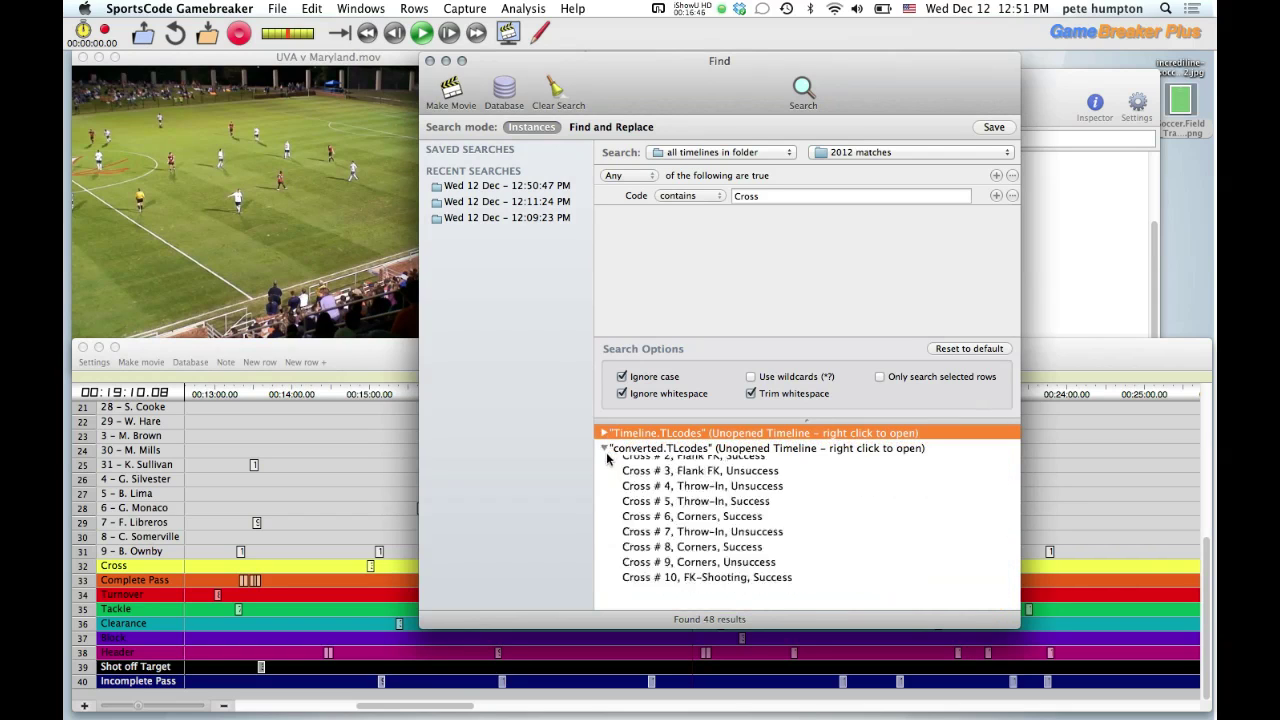
pyautogui.click(645, 465)
pyautogui.doubleClick(645, 465)
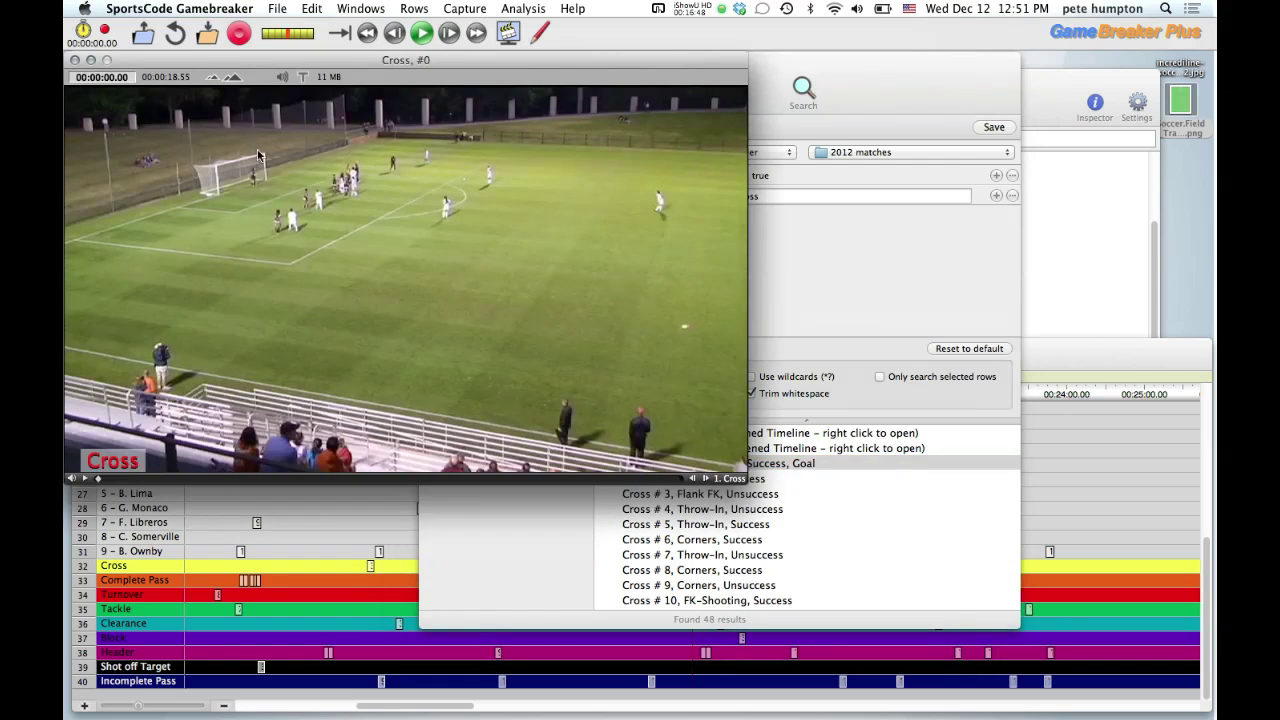
pyautogui.click(74, 60)
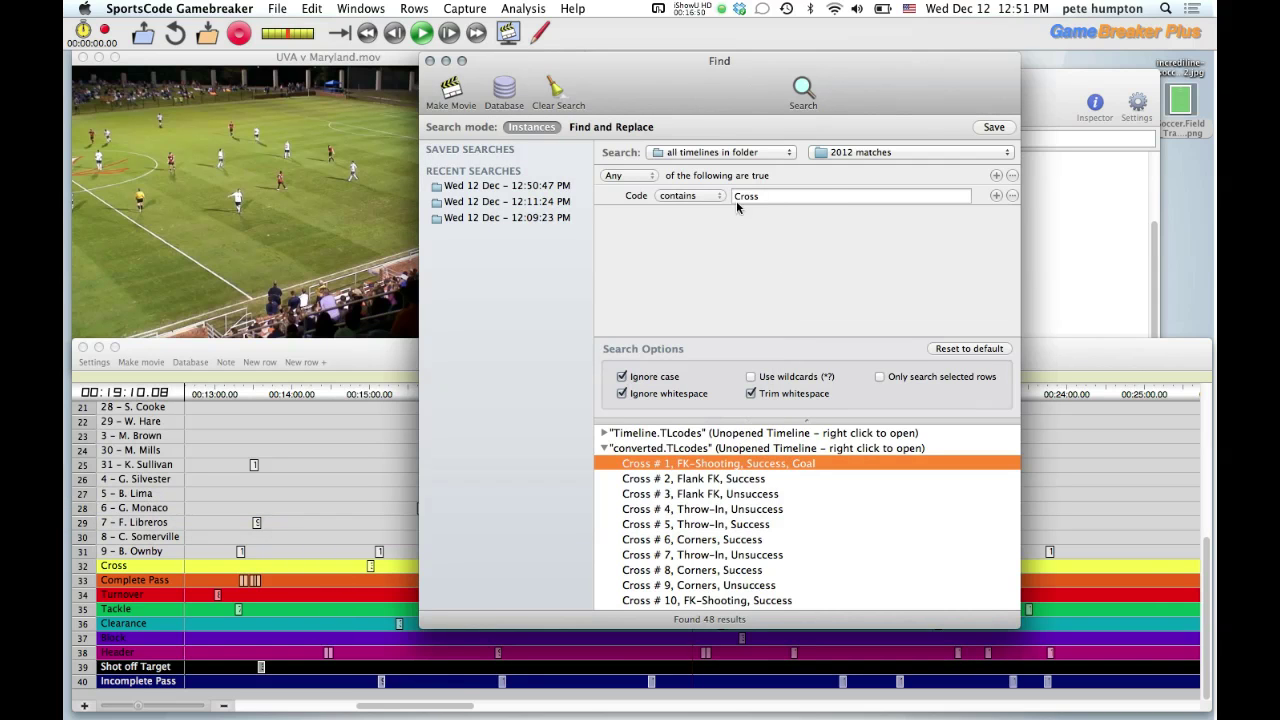
pyautogui.click(430, 61)
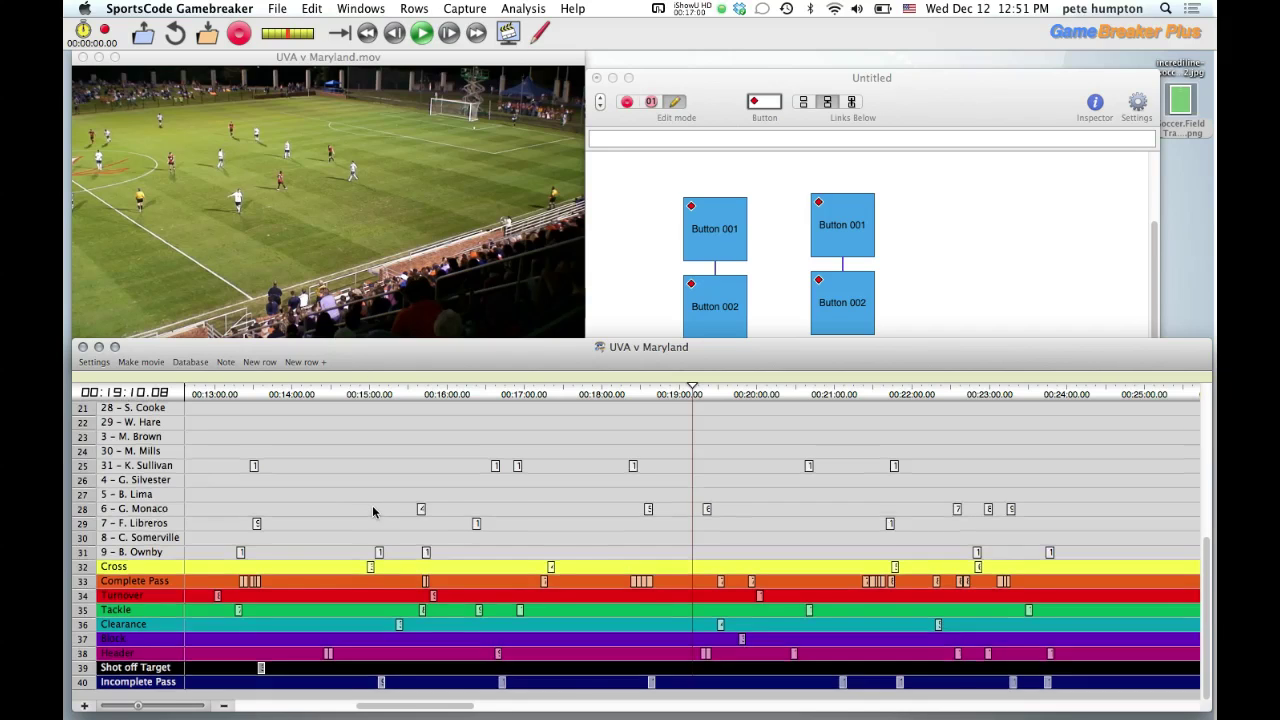
# - Select player rows 17, 25 and 29 together in the UVA v Maryland timeline
pyautogui.scroll(3, 372, 508)
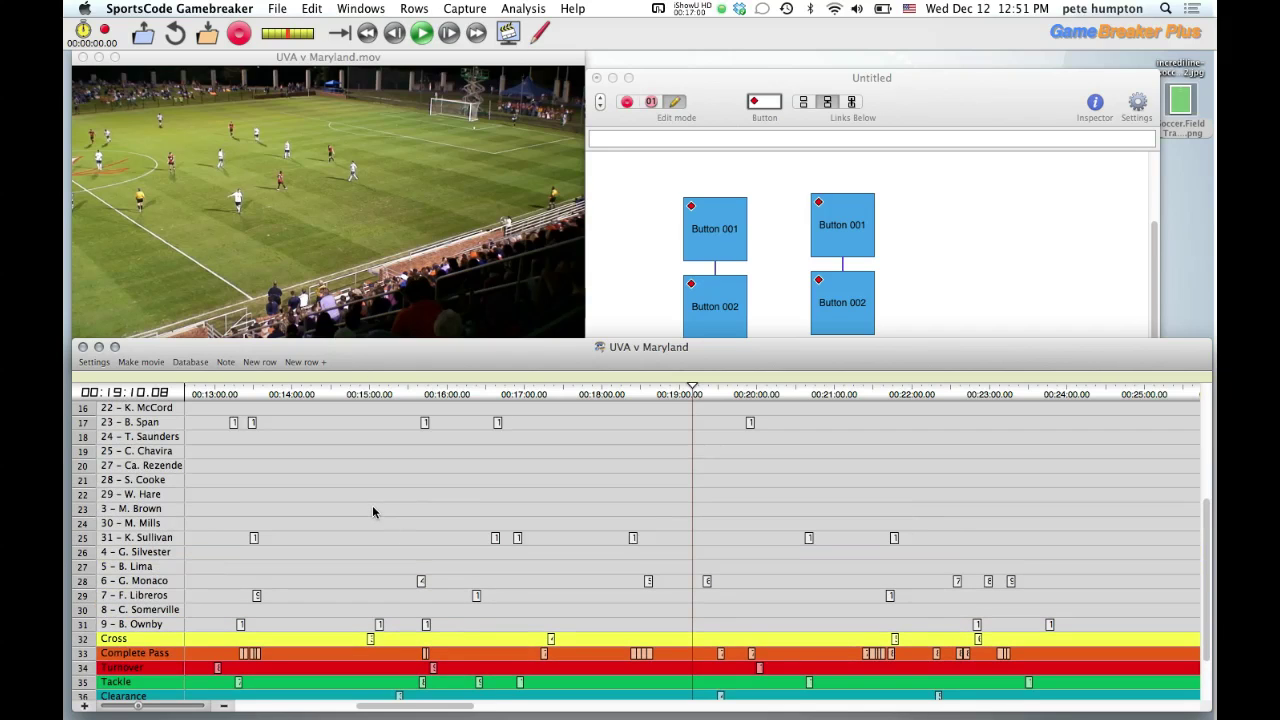
pyautogui.click(161, 425)
pyautogui.keyDown('super'); pyautogui.click(168, 539); pyautogui.keyUp('super')
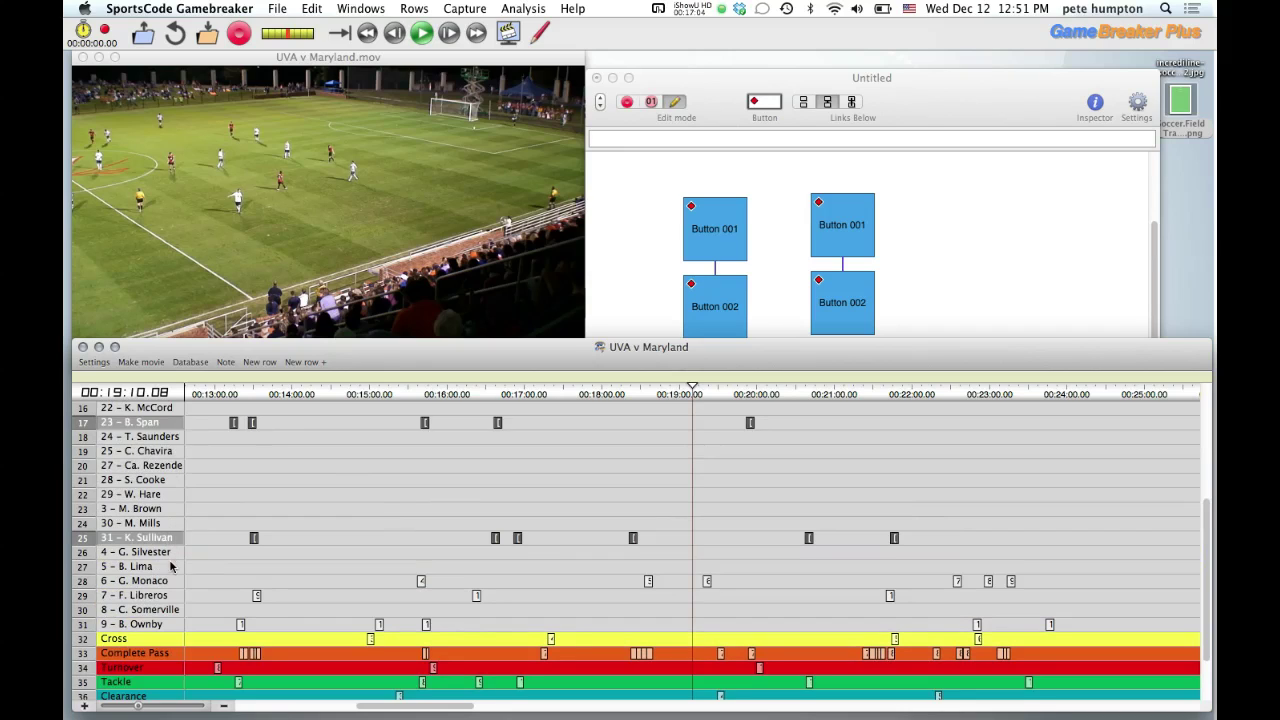
pyautogui.keyDown('super'); pyautogui.click(171, 597); pyautogui.keyUp('super')
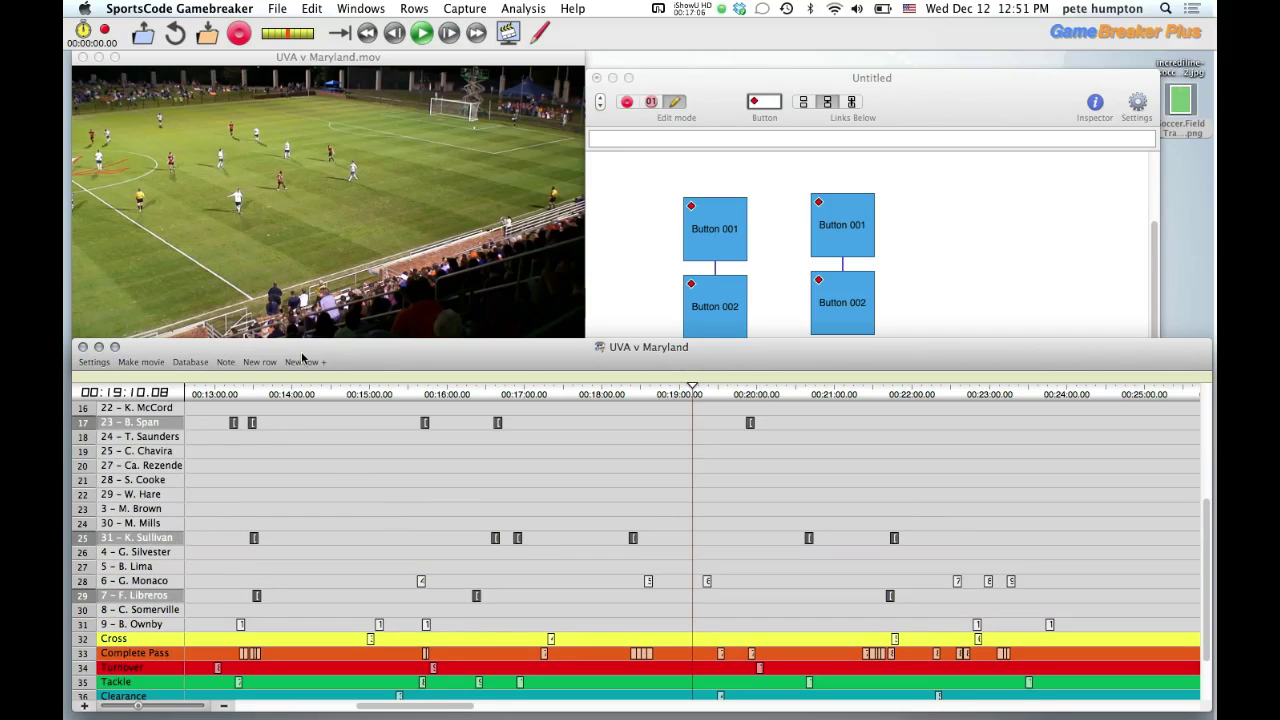
# - Open the movie export settings for the selected timeline instances
pyautogui.click(311, 8)
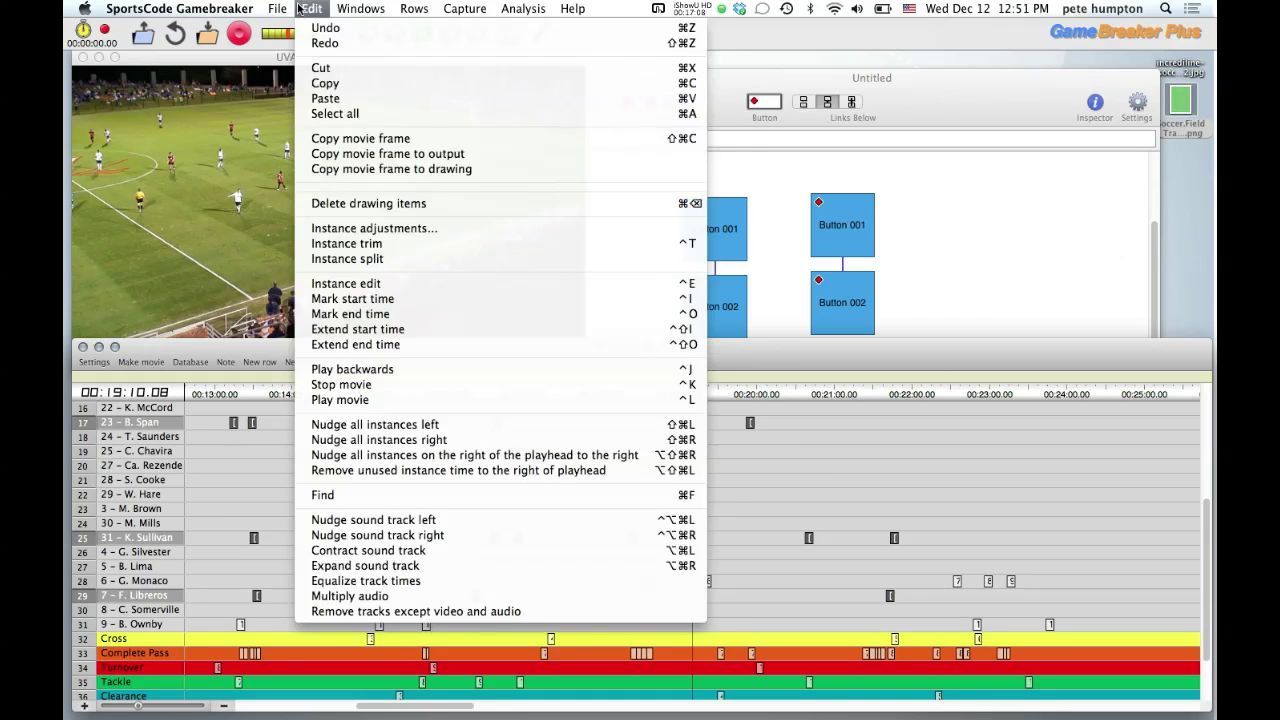
pyautogui.moveTo(280, 8)
pyautogui.moveTo(470, 74)
pyautogui.moveTo(613, 138)
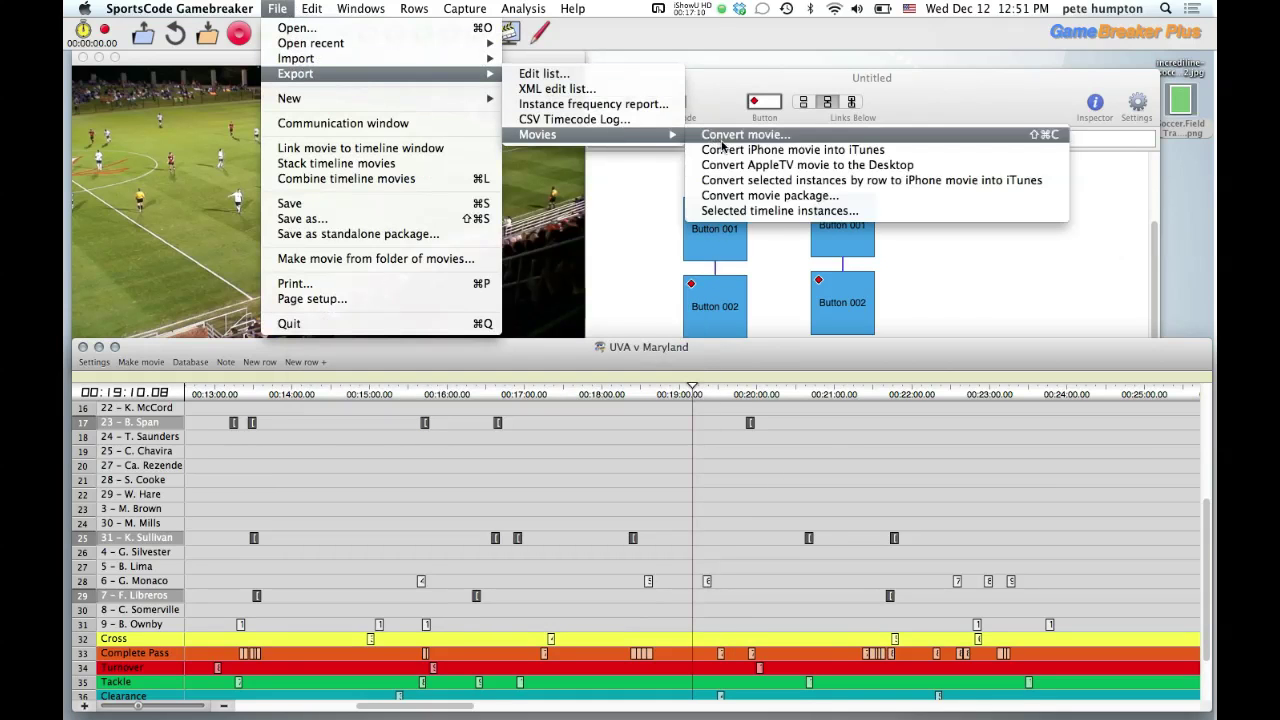
pyautogui.click(779, 211)
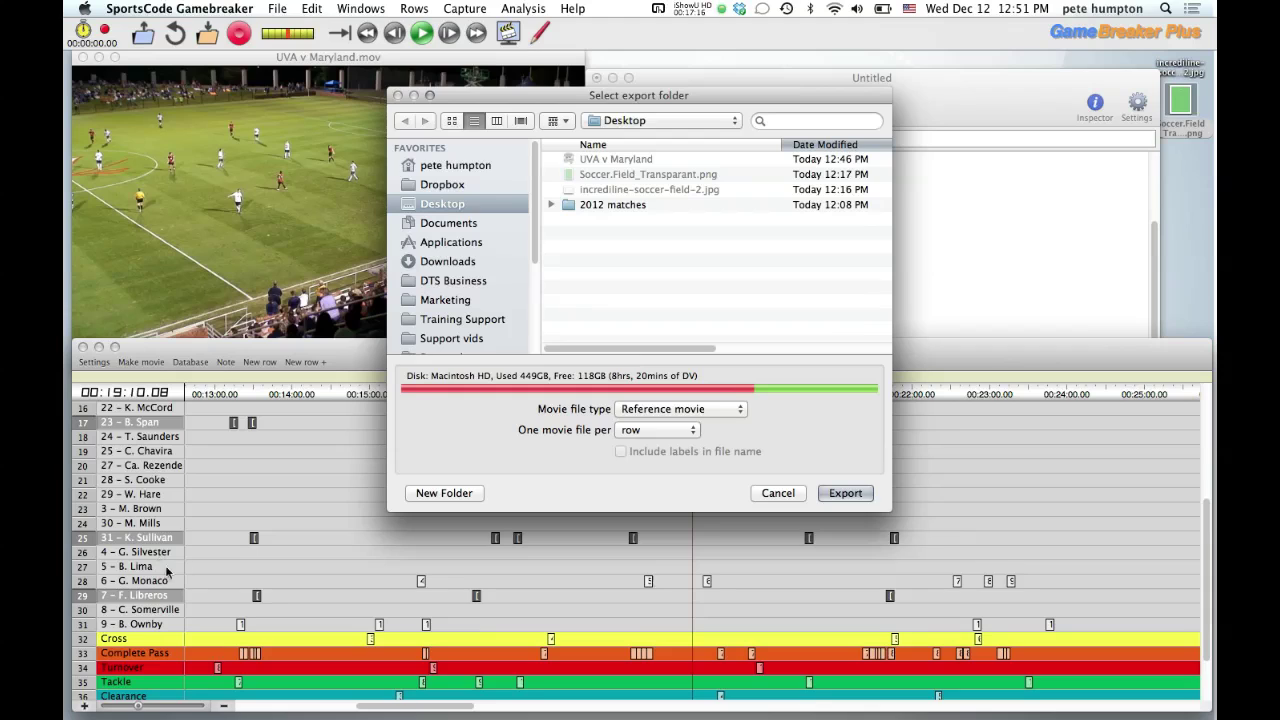
# - Export the selected instances to the Desktop as reference movies with one movie file per row, and close the export progress window
pyautogui.click(641, 410)
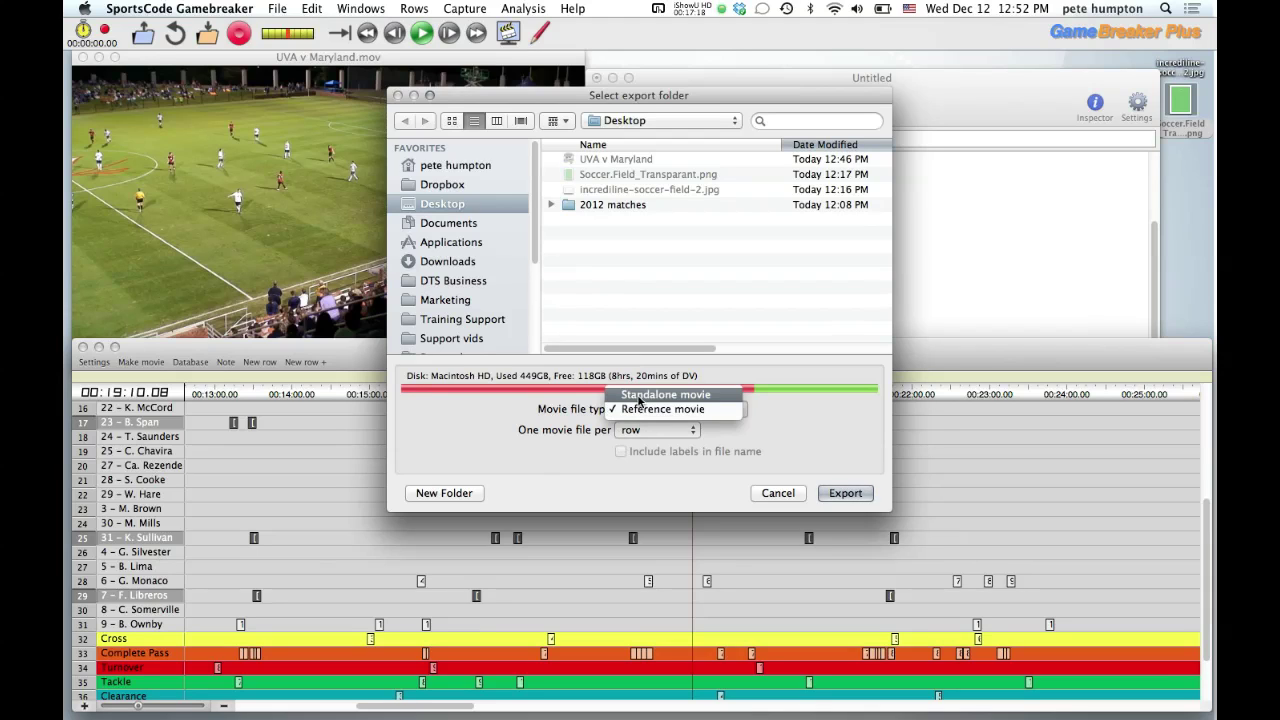
pyautogui.click(812, 424)
pyautogui.click(689, 435)
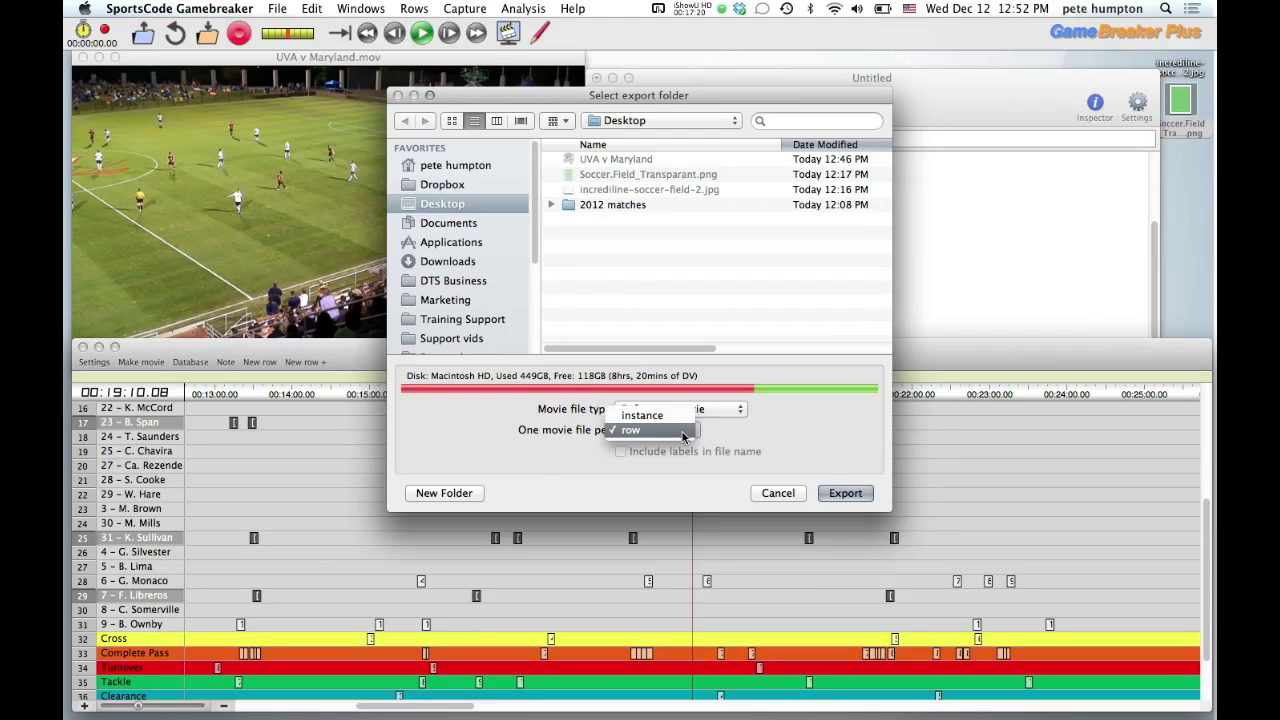
pyautogui.click(674, 437)
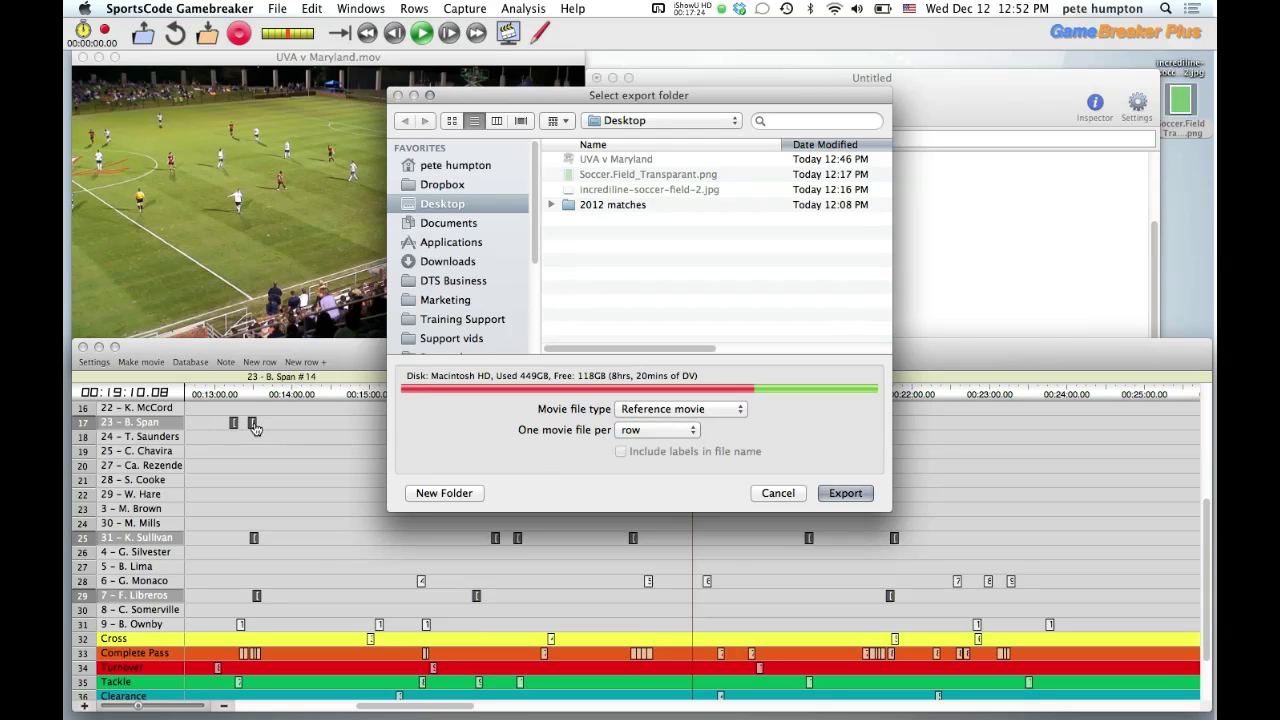
pyautogui.click(633, 432)
pyautogui.click(450, 438)
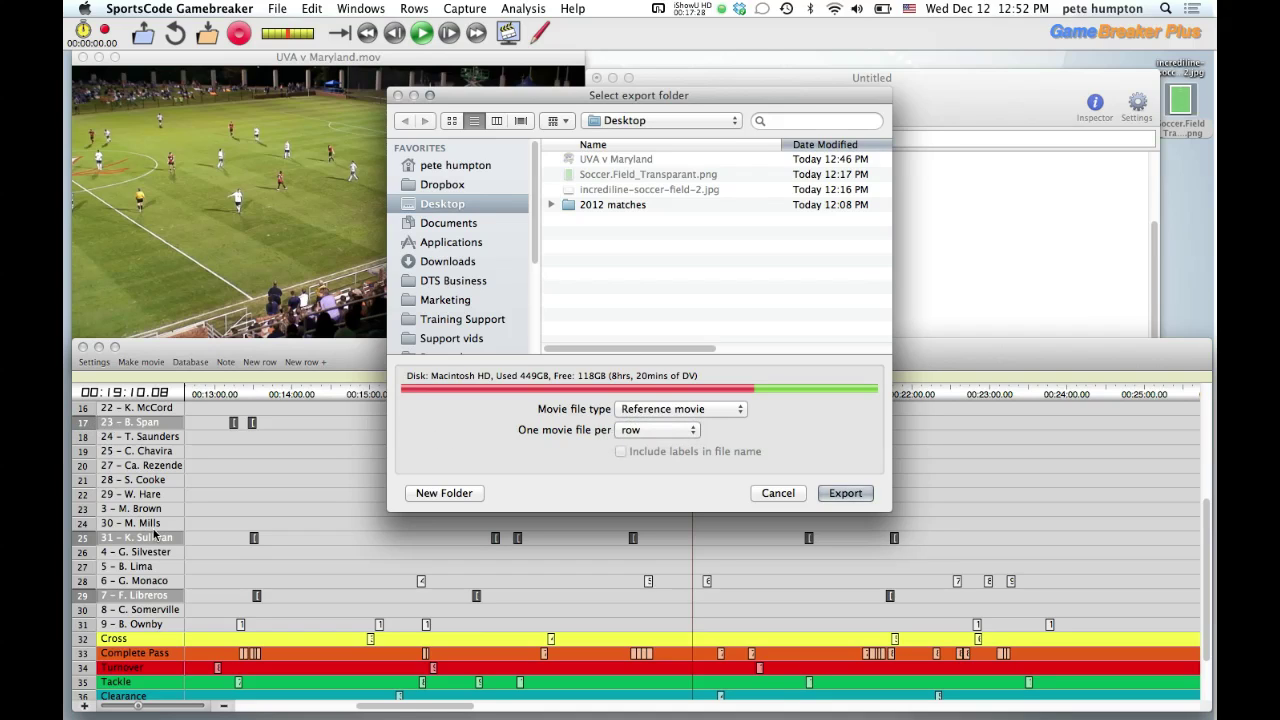
pyautogui.click(647, 431)
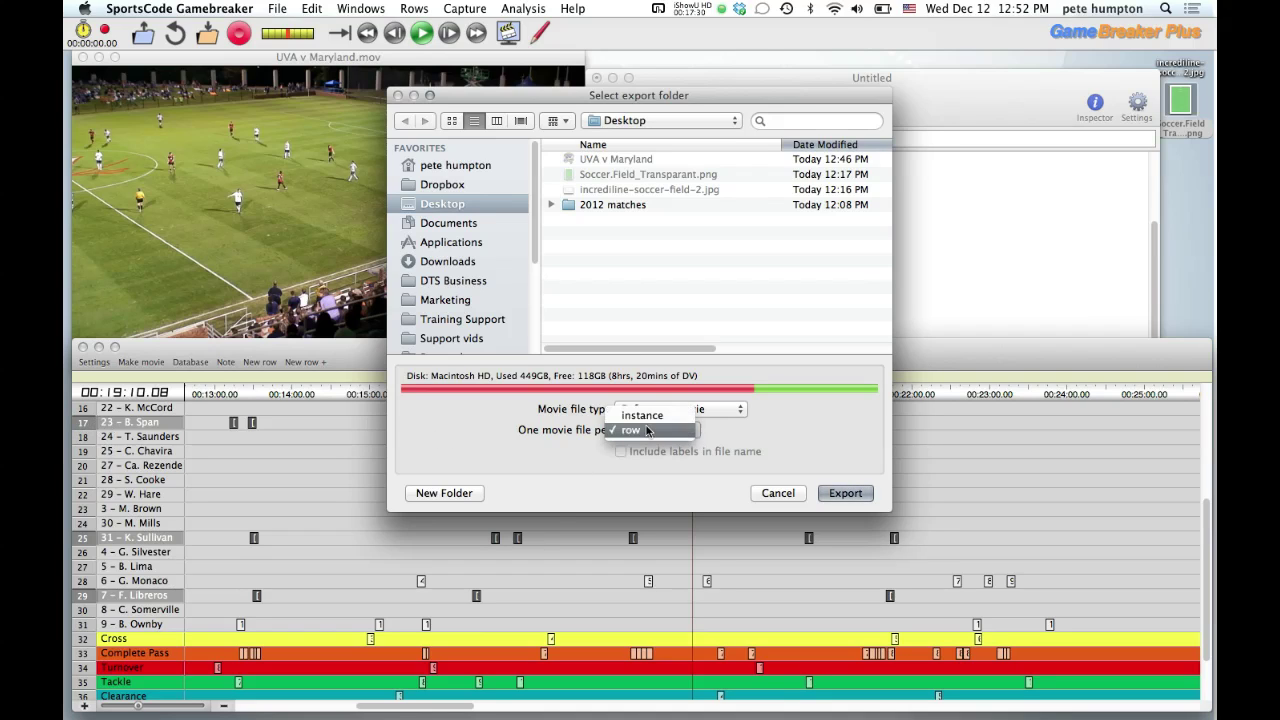
pyautogui.click(647, 431)
pyautogui.click(845, 494)
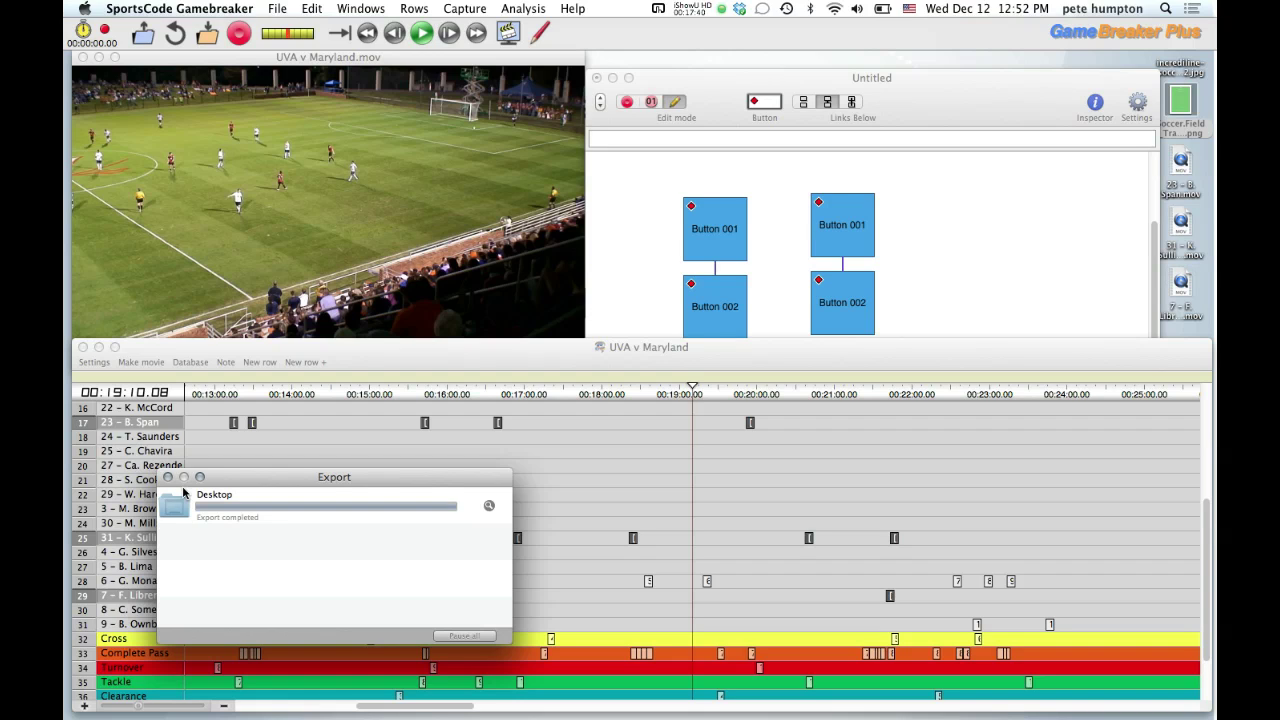
pyautogui.click(168, 477)
# - Move the movie exported from row 17 clear of the other desktop icons and preview it, returning to the application windows
pyautogui.press('F11')
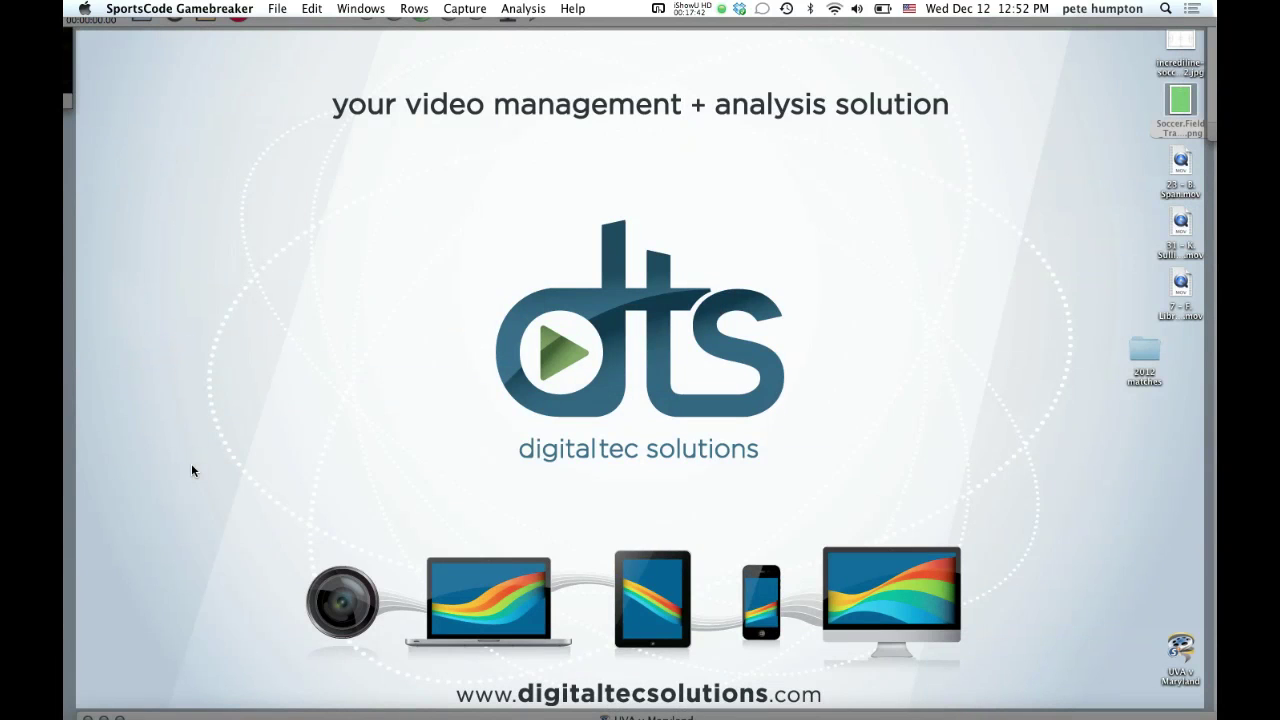
pyautogui.moveTo(1156, 178); pyautogui.dragTo(1002, 183)
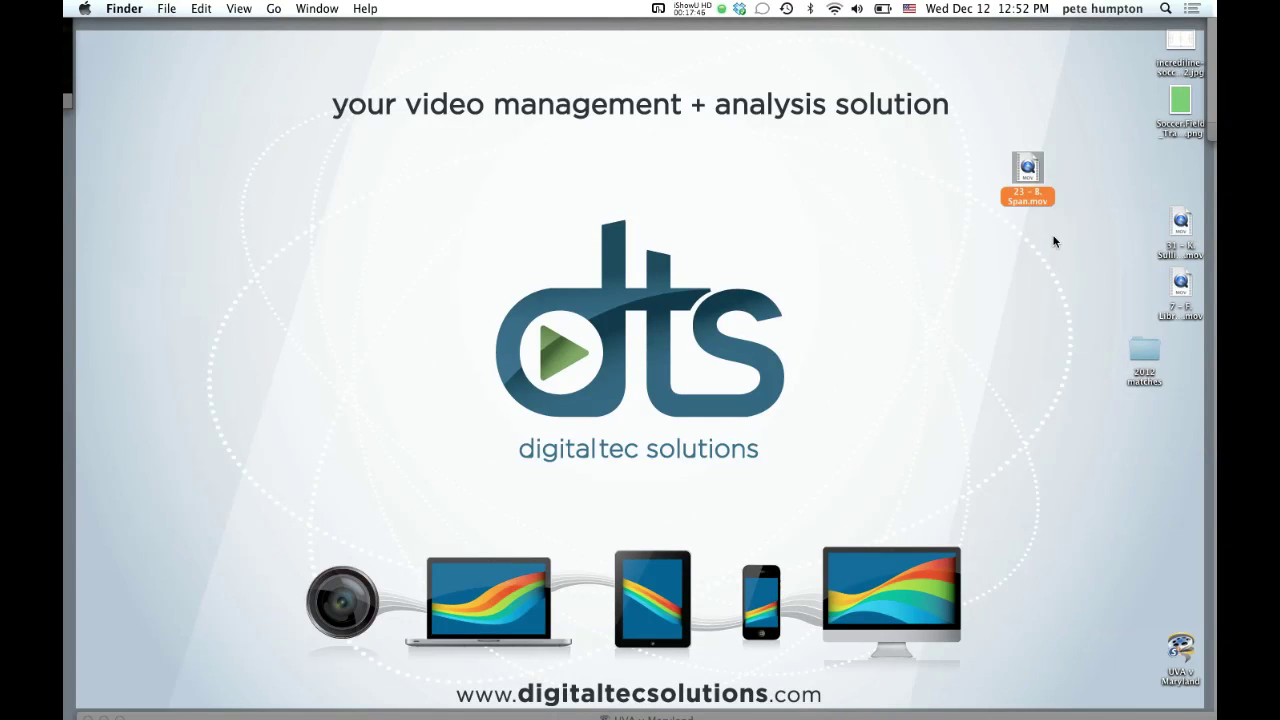
pyautogui.press('space')
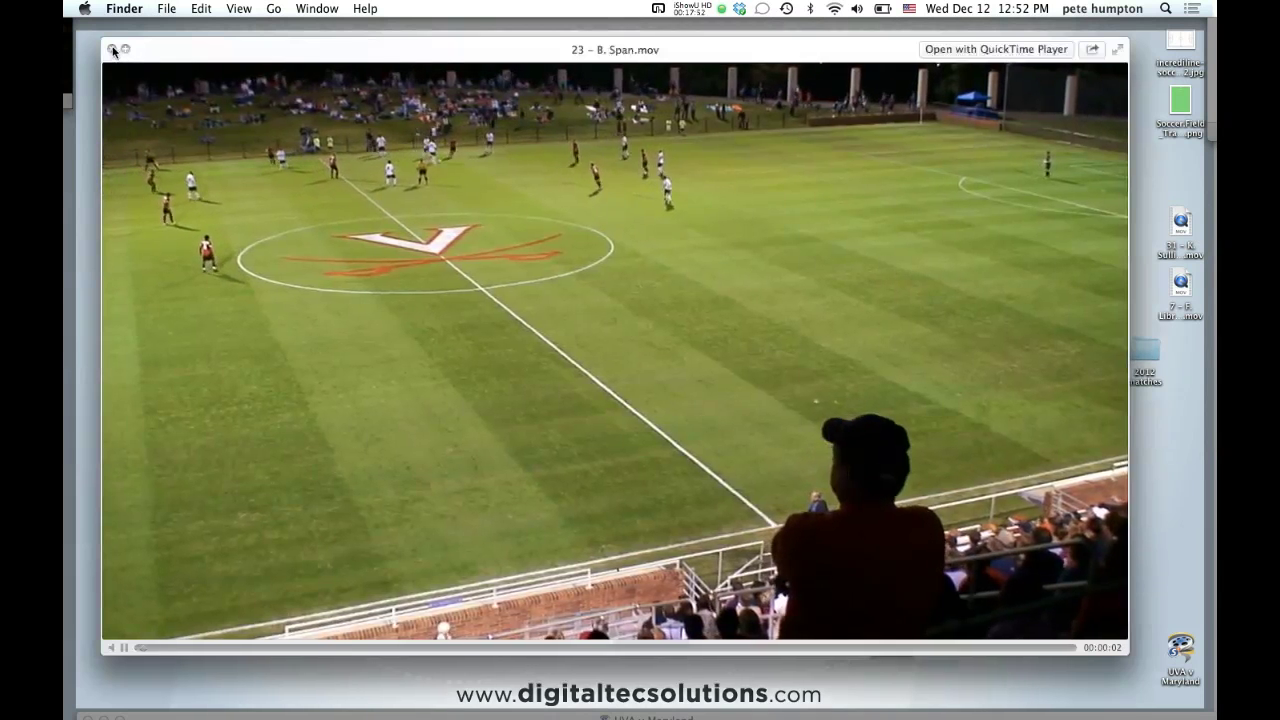
pyautogui.click(113, 49)
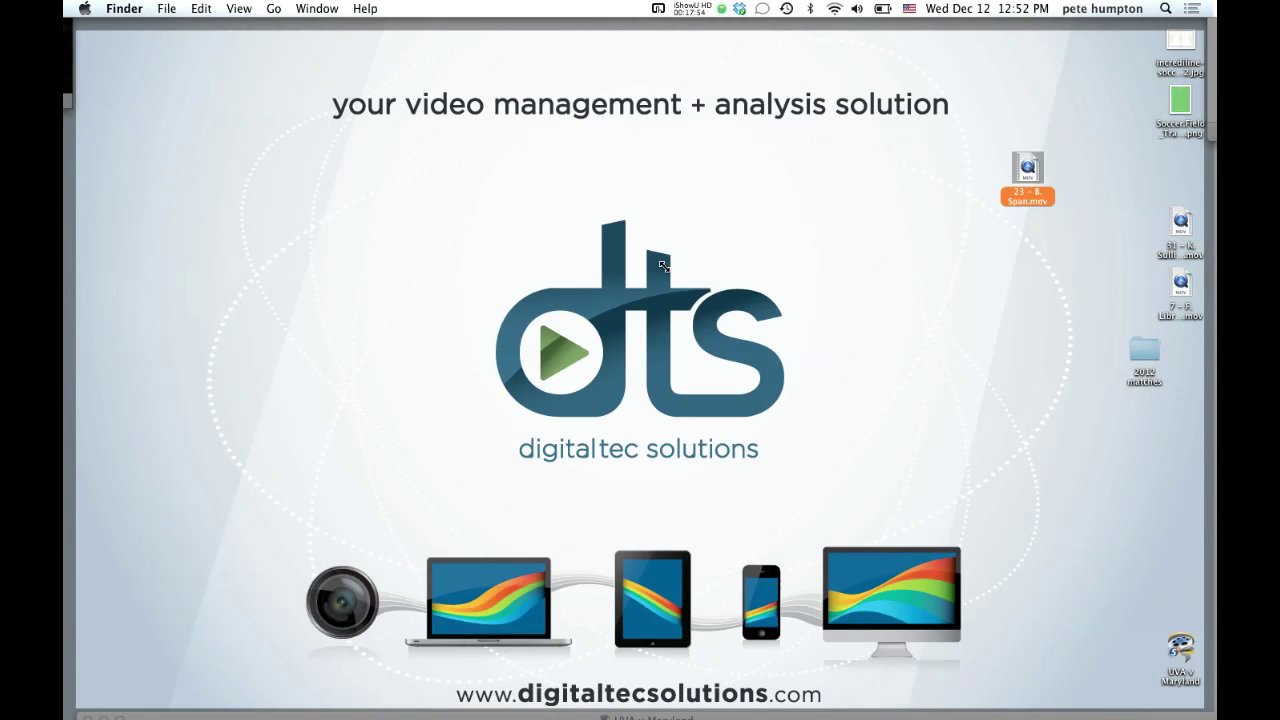
pyautogui.press('F4')
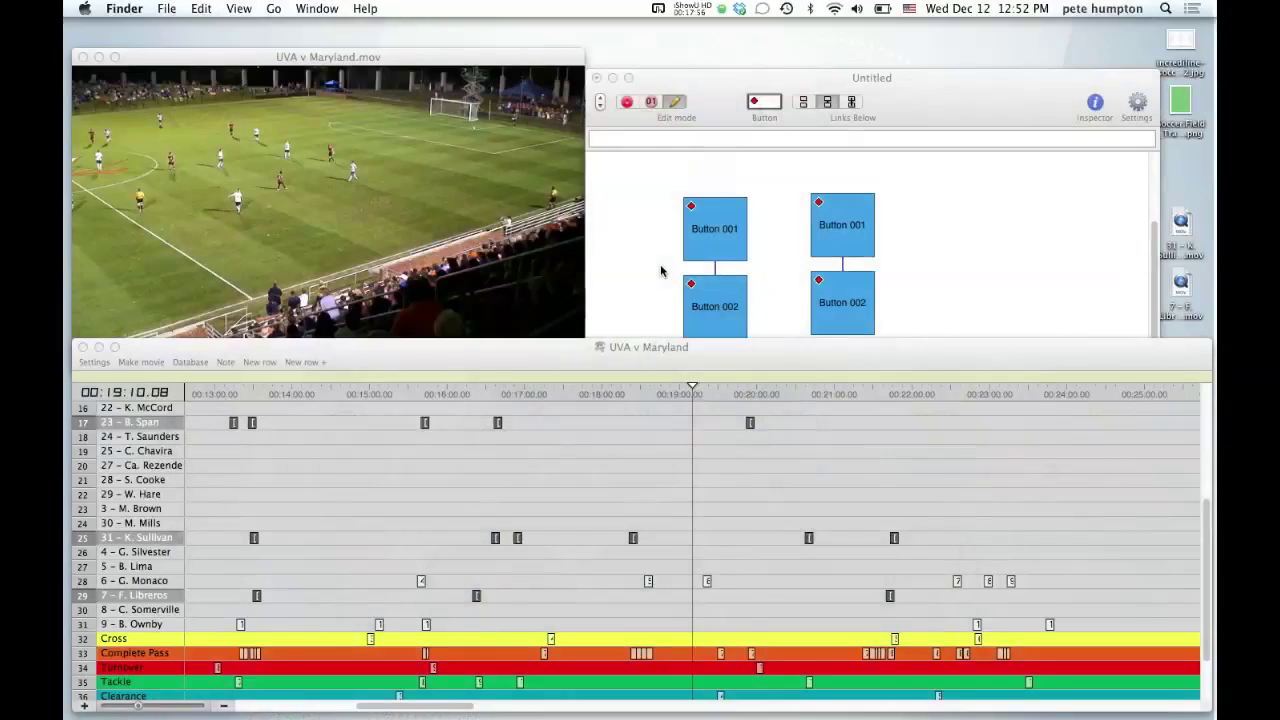
# - Open instance #15 in player row 17 and save it to the Desktop as a movie player stand alone movie
pyautogui.click(498, 450)
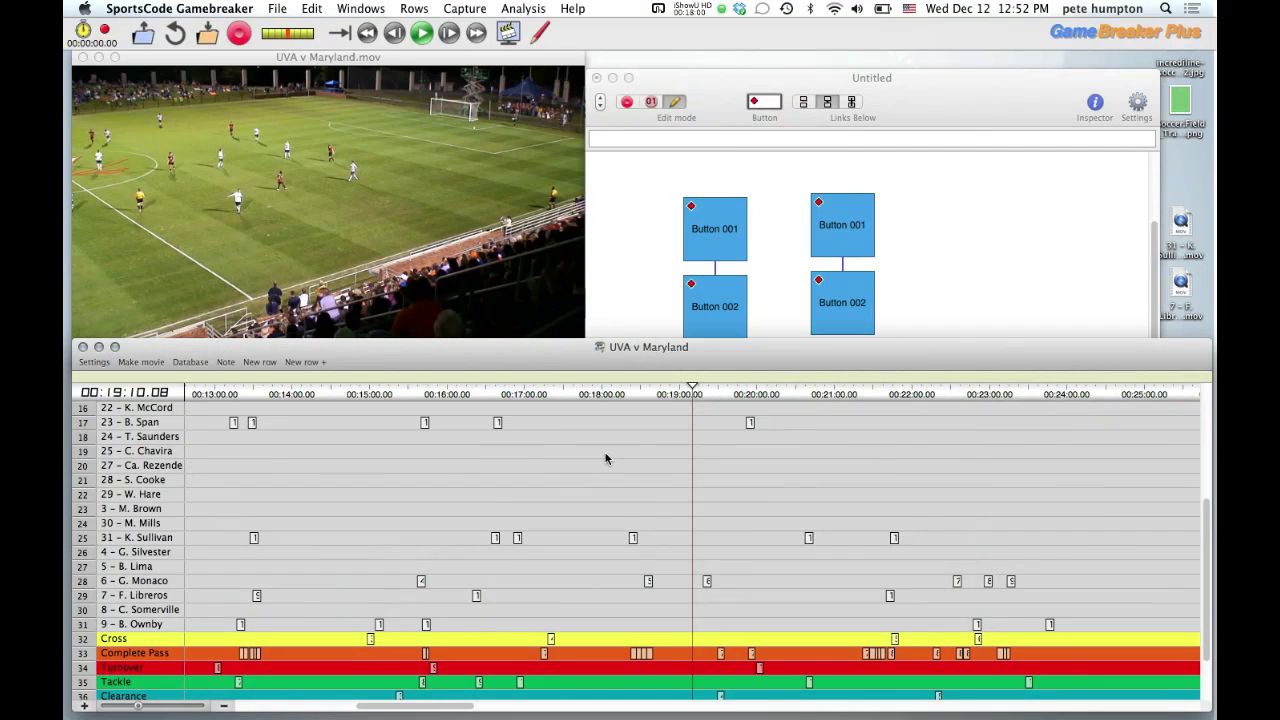
pyautogui.click(424, 422)
pyautogui.click(279, 9)
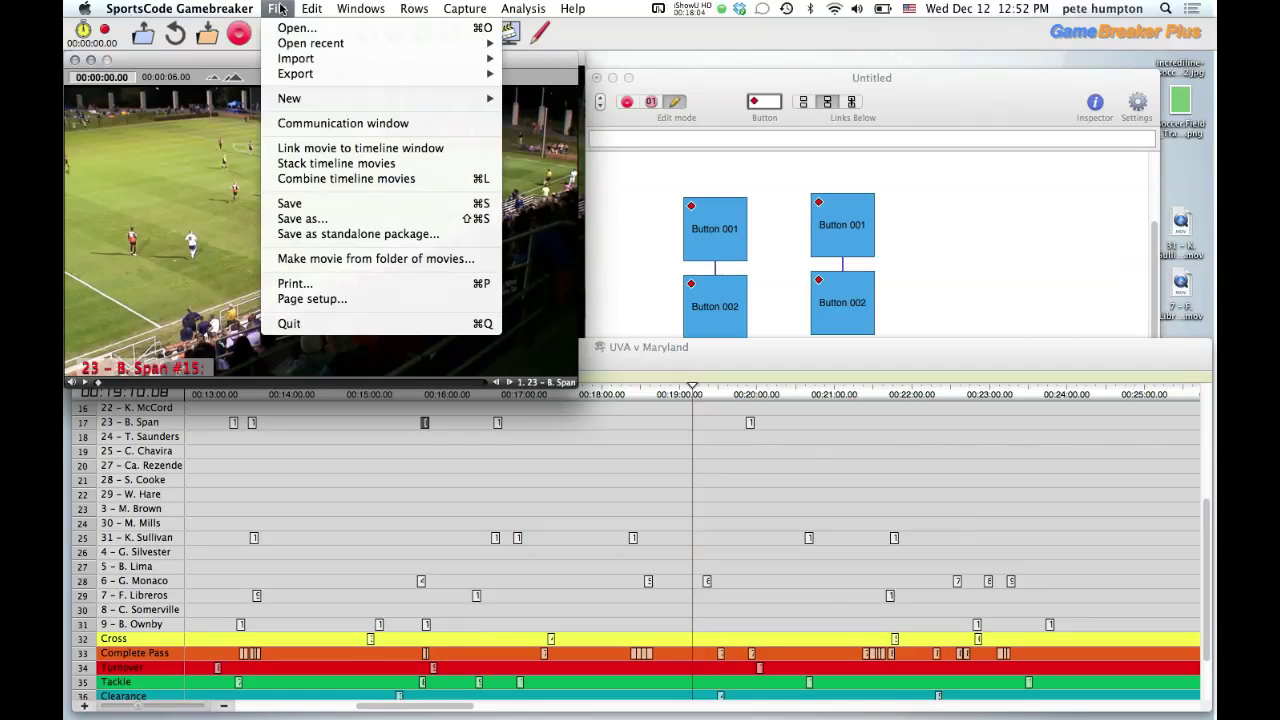
pyautogui.click(324, 219)
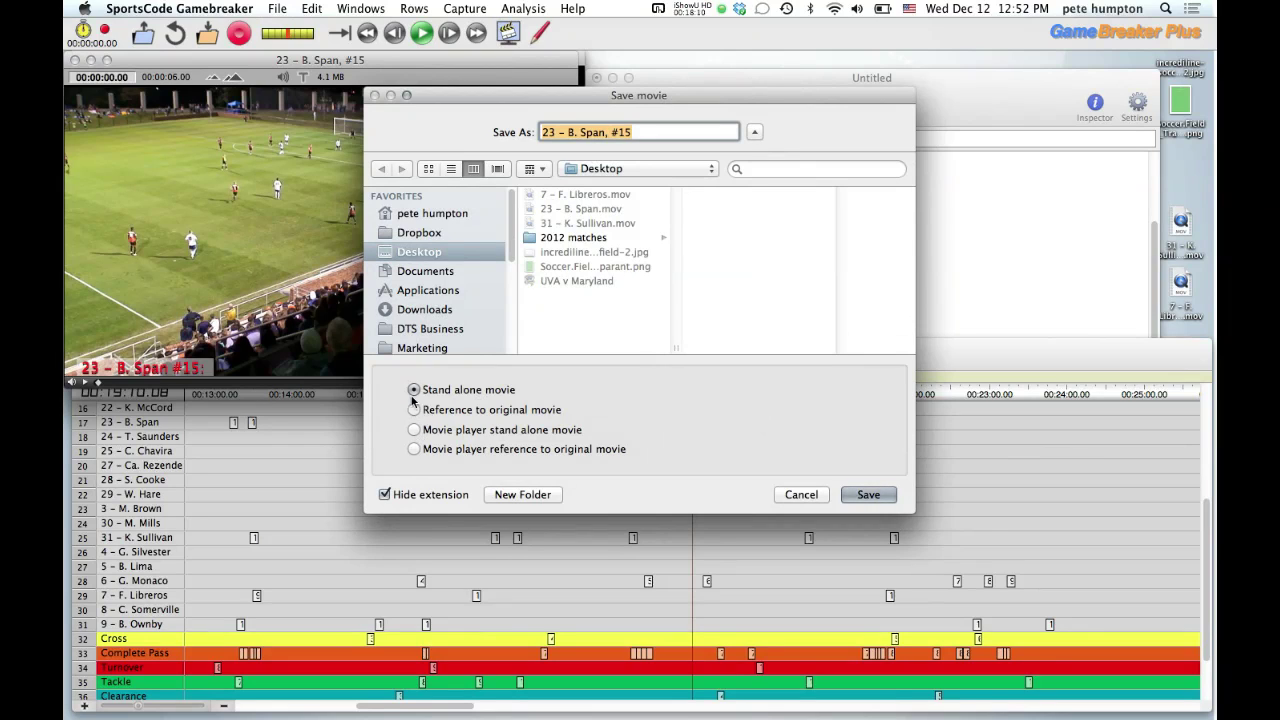
pyautogui.click(415, 430)
pyautogui.click(858, 495)
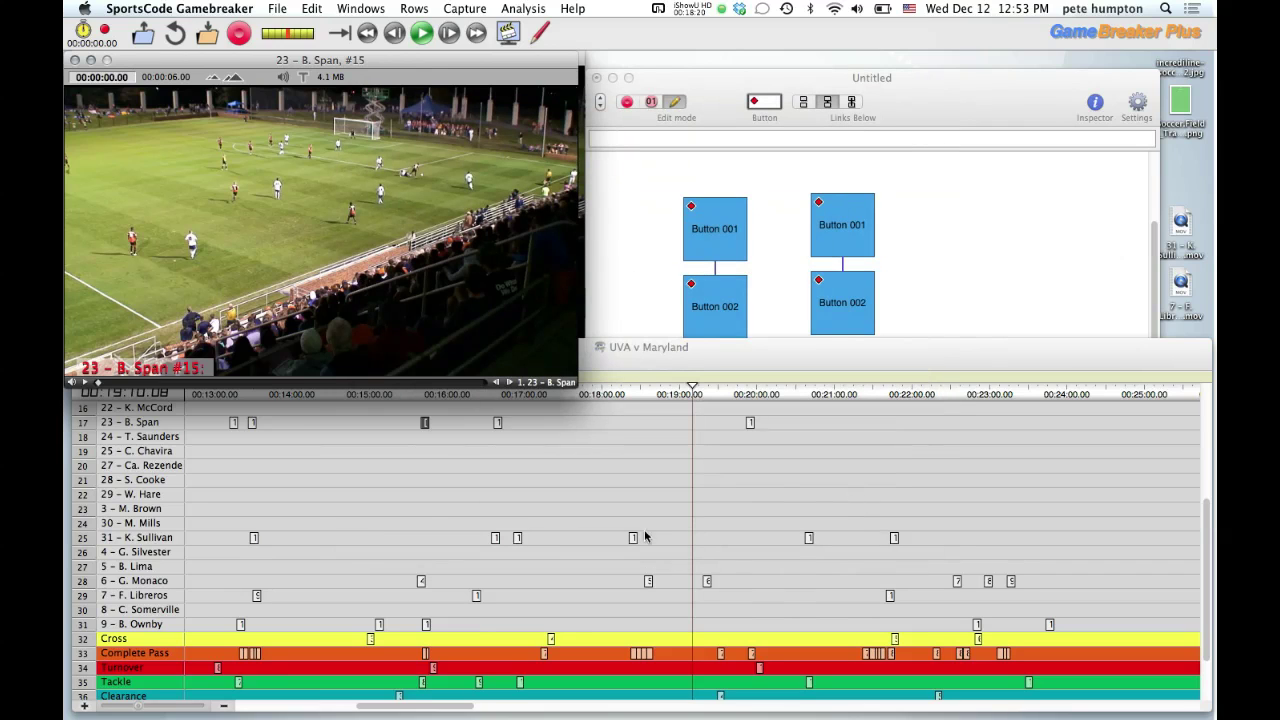
# - Open instance #11 in player row 25 and review the save formats for its movie, cancelling without saving
pyautogui.click(427, 518)
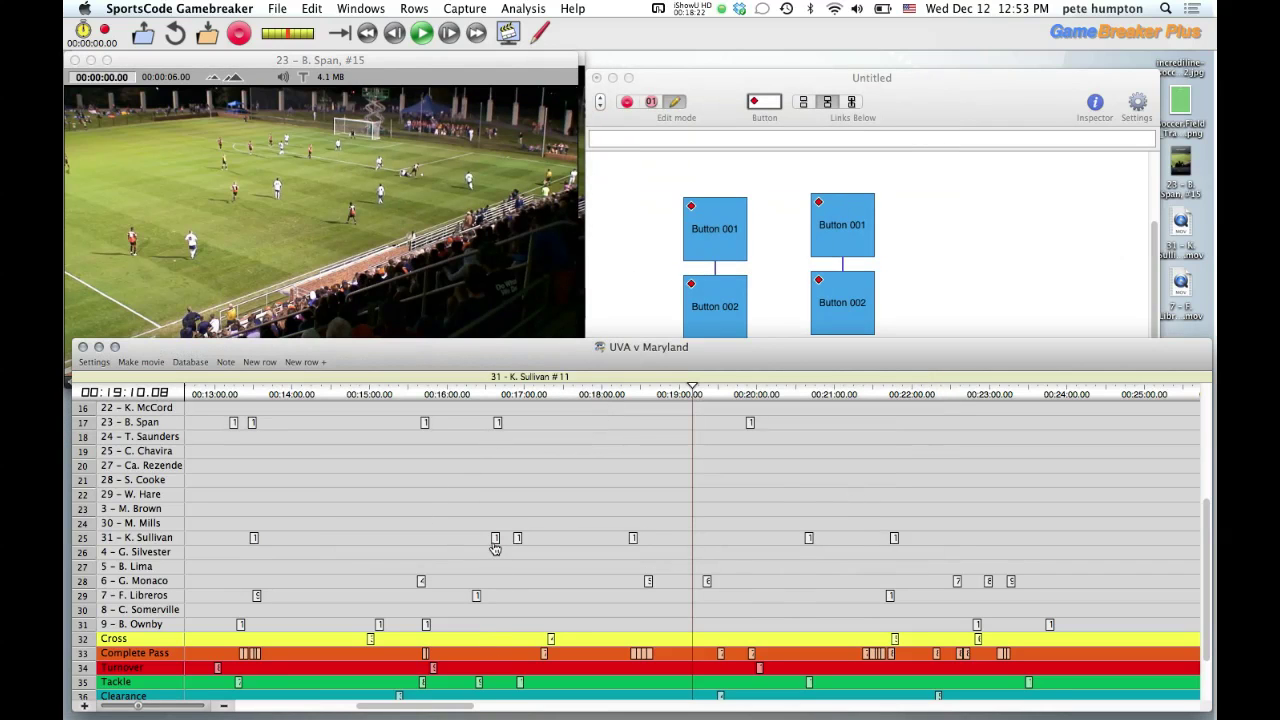
pyautogui.doubleClick(495, 537)
pyautogui.click(277, 10)
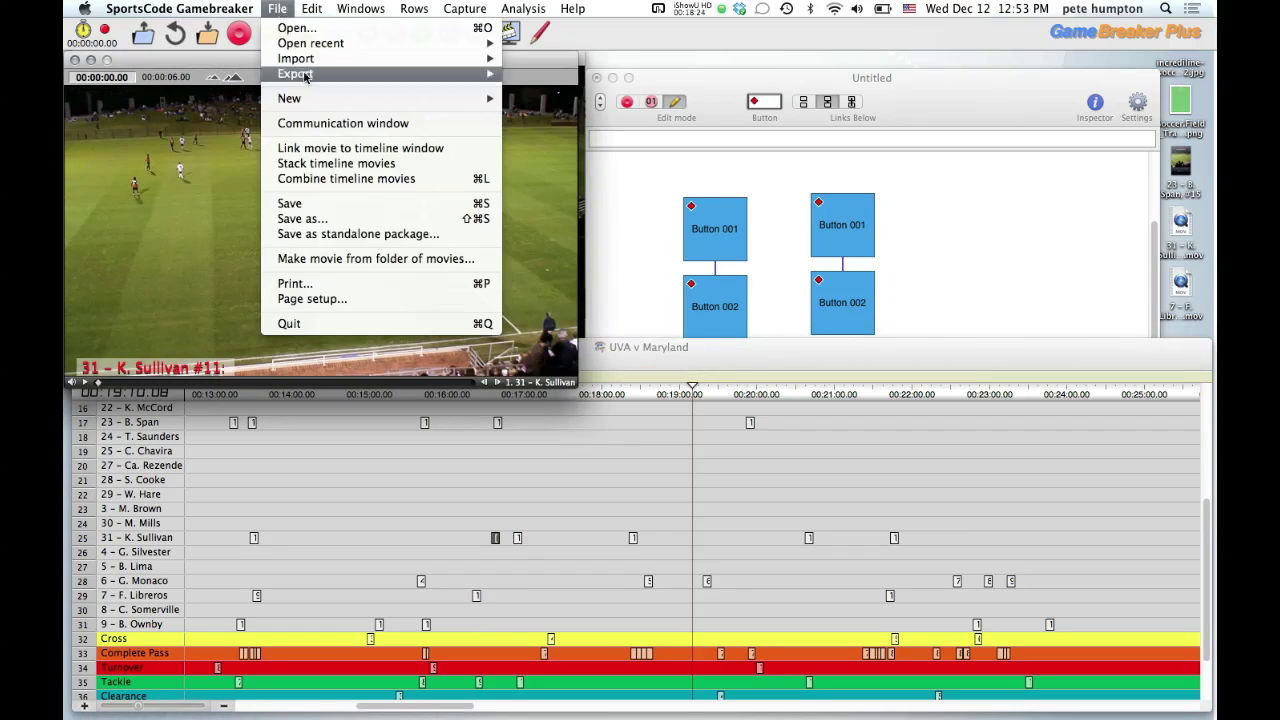
pyautogui.click(322, 219)
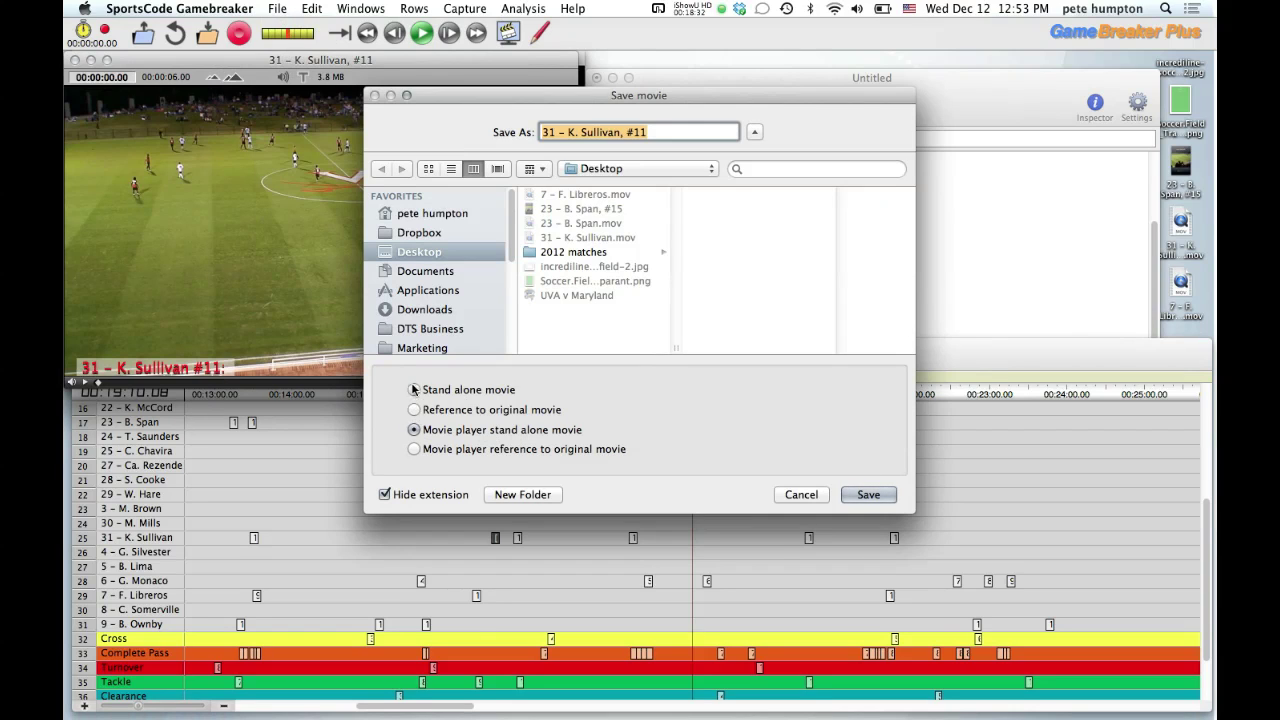
pyautogui.click(803, 495)
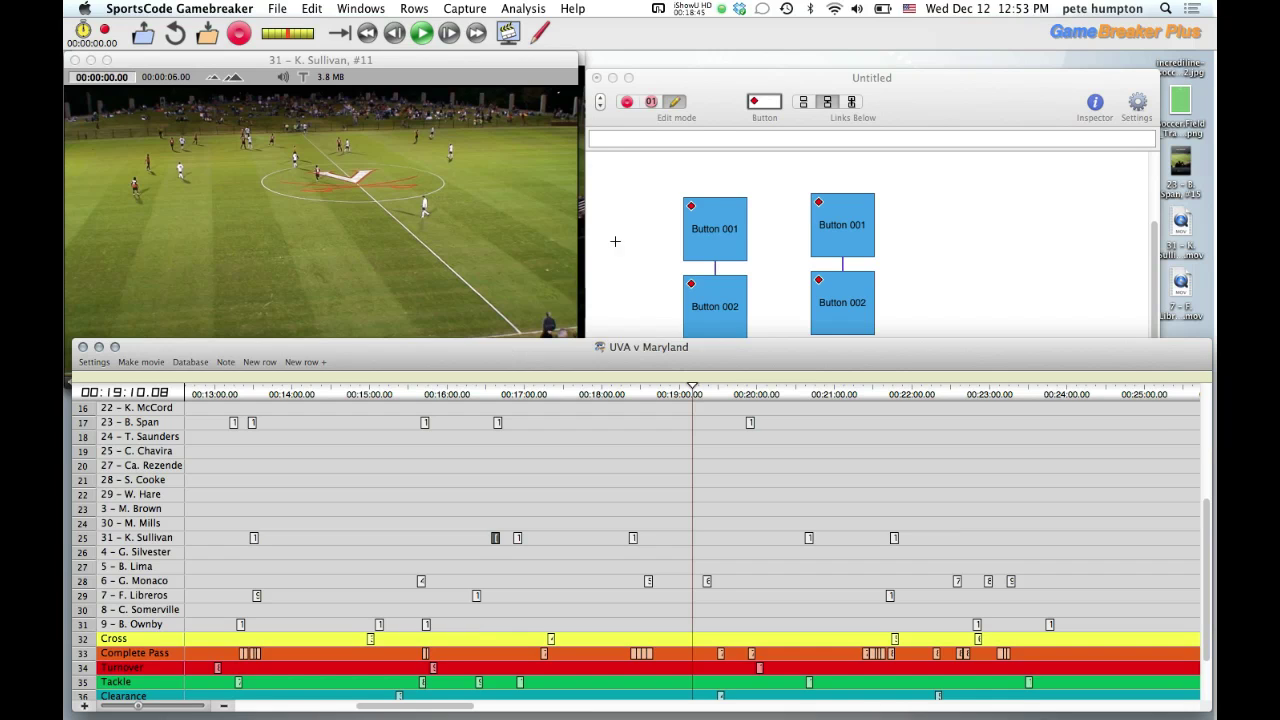
# - Bring the Untitled code window forward and check the Mac's OS X version in About This Mac
pyautogui.click(714, 87)
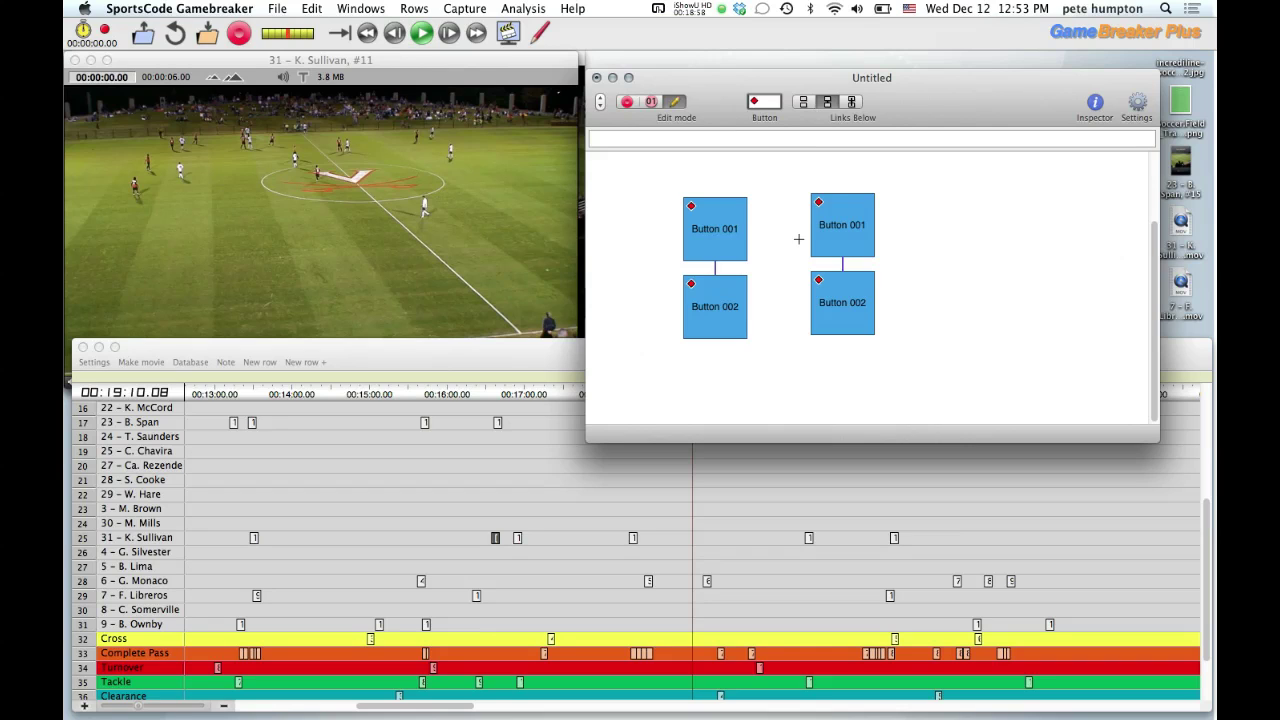
pyautogui.click(85, 9)
pyautogui.click(90, 27)
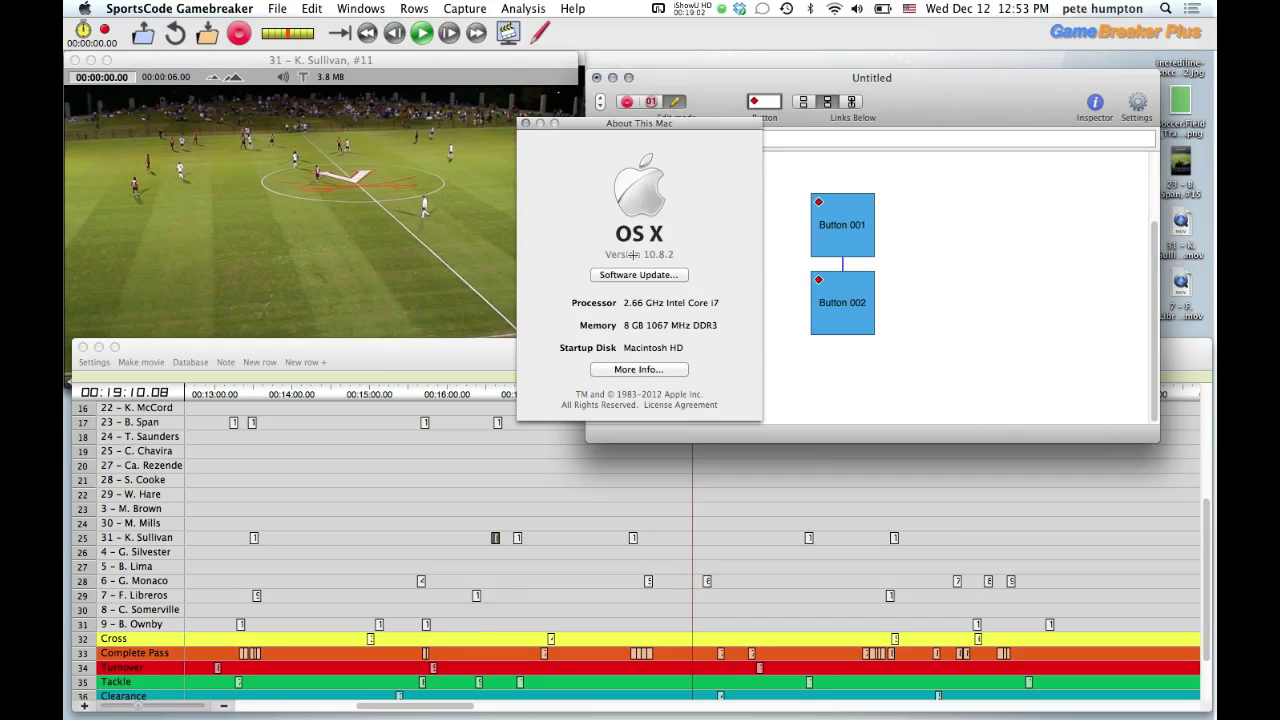